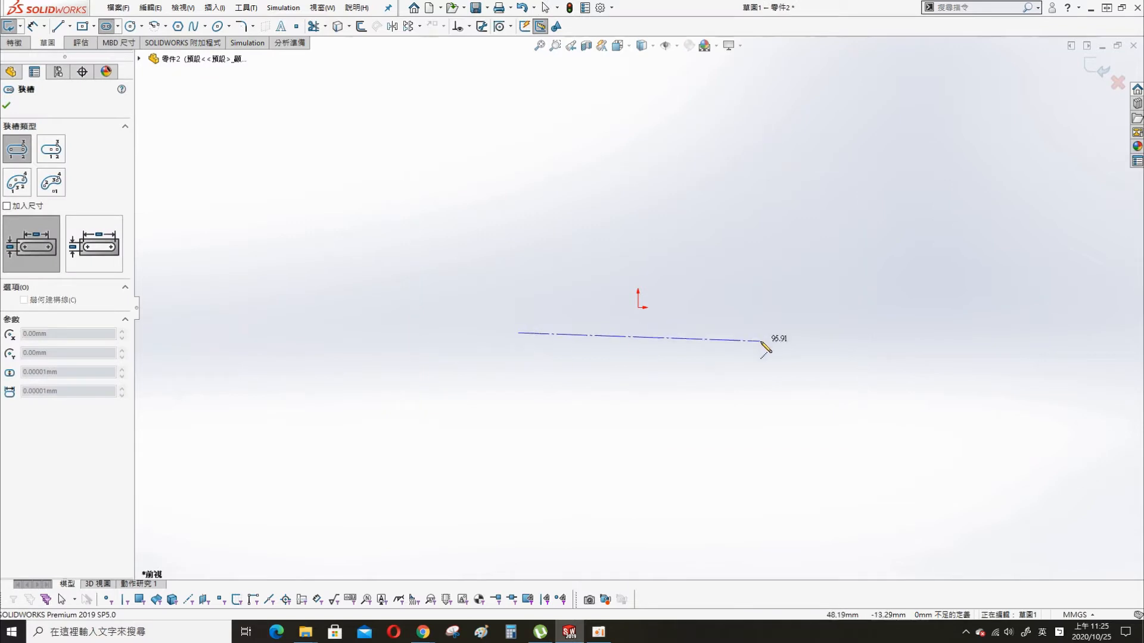
- Sketch a straight slot about 95 mm between arc centres near the origin and make its midpoint coincident with the origin
left_click(769, 332)
left_click(753, 250)
key("Escape")
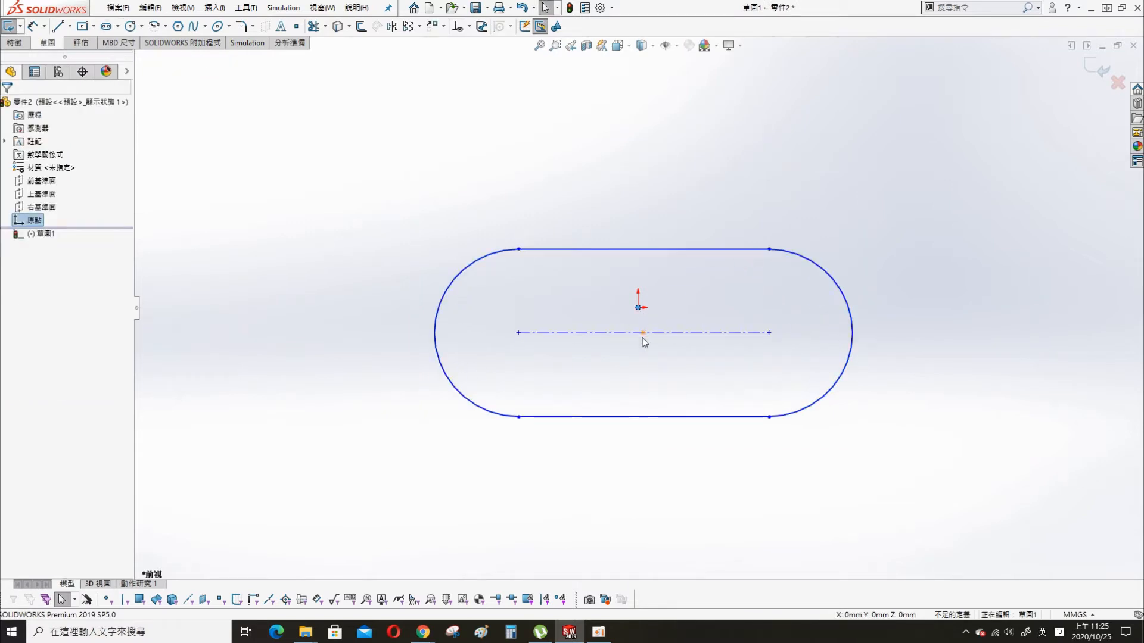
left_click(643, 338, "ctrl")
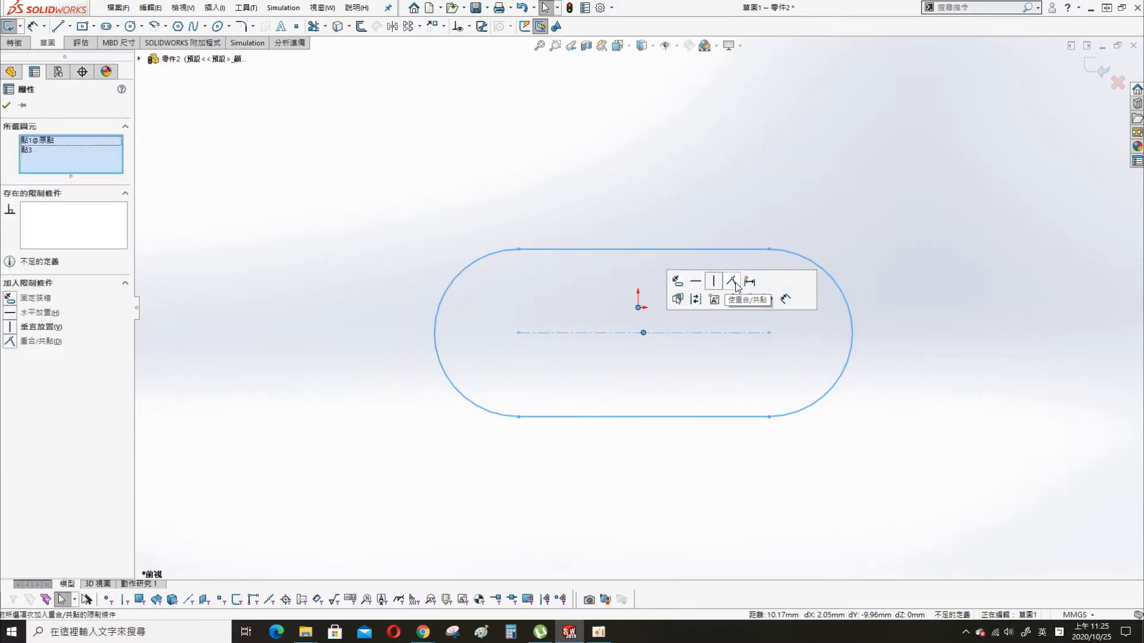
left_click(736, 285)
- Dimension the distance between the slot's arc centres as 34 mm
key("s")
left_click(641, 199)
left_click(649, 307)
left_click(637, 449)
type("34")
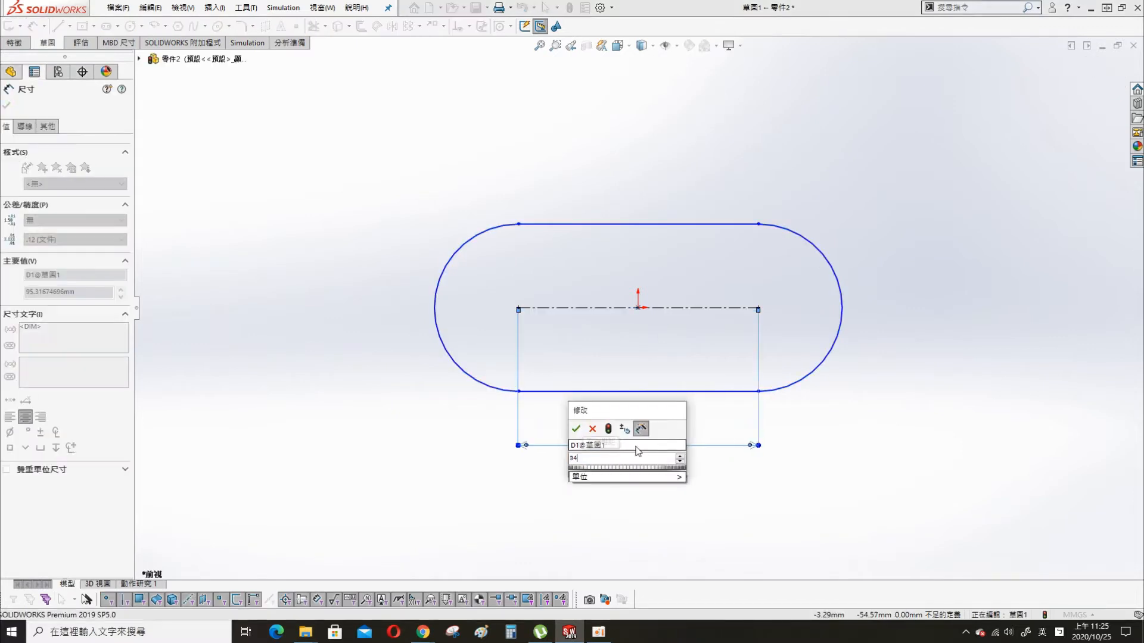
key("Return")
- Dimension the slot's end arc with a radius of 13 mm
left_click(448, 262)
left_click(393, 241)
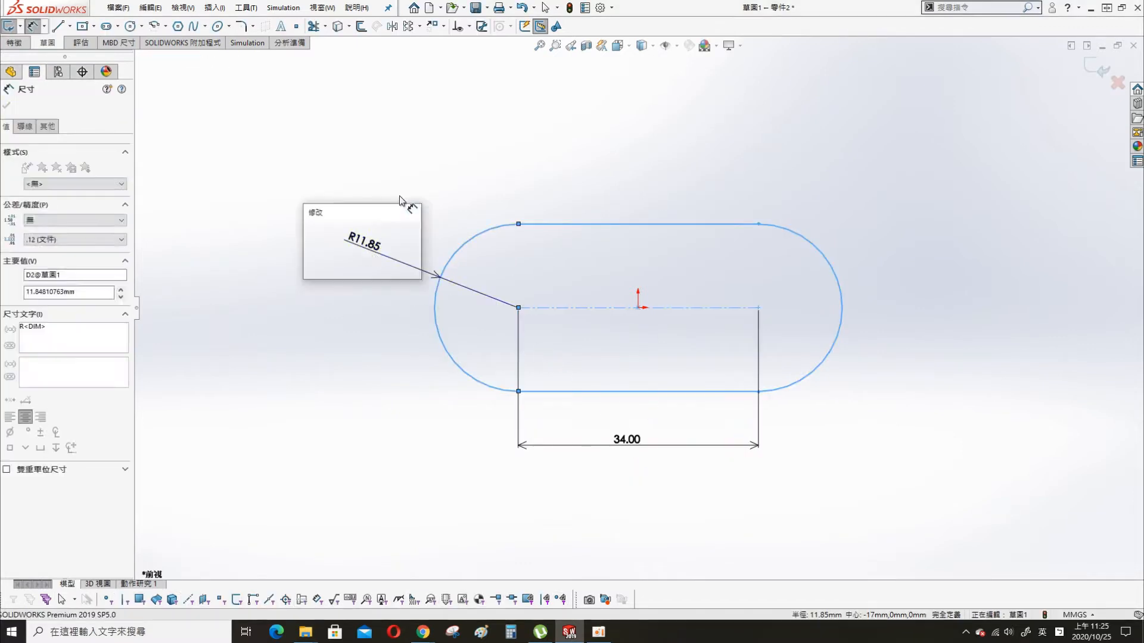
type("13")
key("Return")
key("Escape")
- Extrude the slot profile as a boss, symmetric about the sketch plane (Mid Plane), with a depth of 9 mm
middle_click_drag(548, 157, 537, 201)
key("s")
left_click(624, 248)
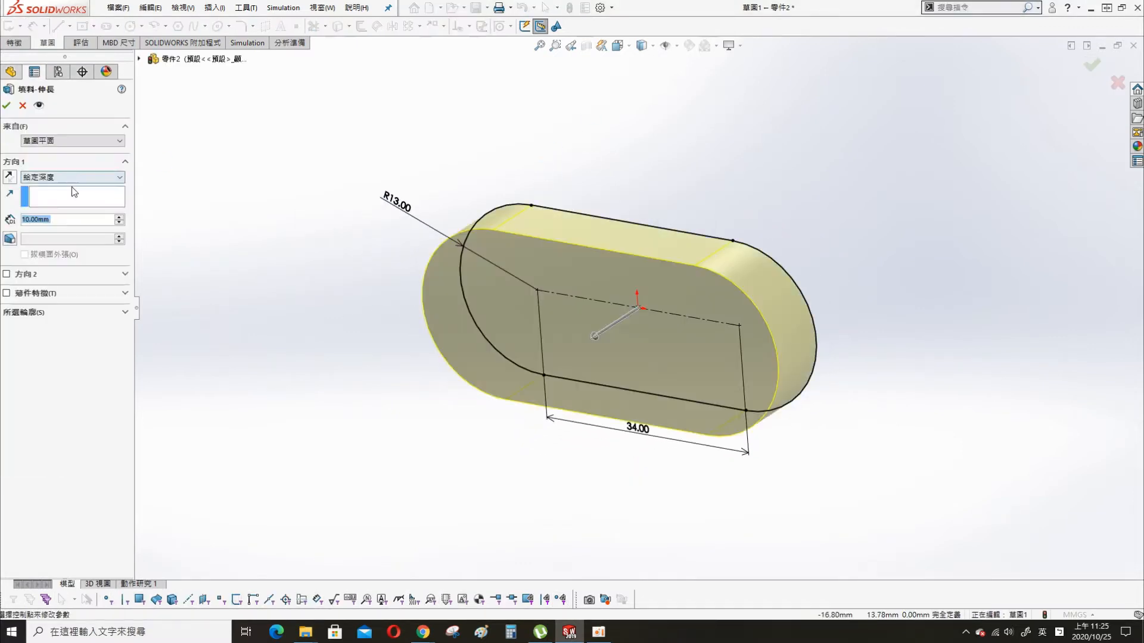
left_click(72, 177)
left_click(59, 230)
type("9")
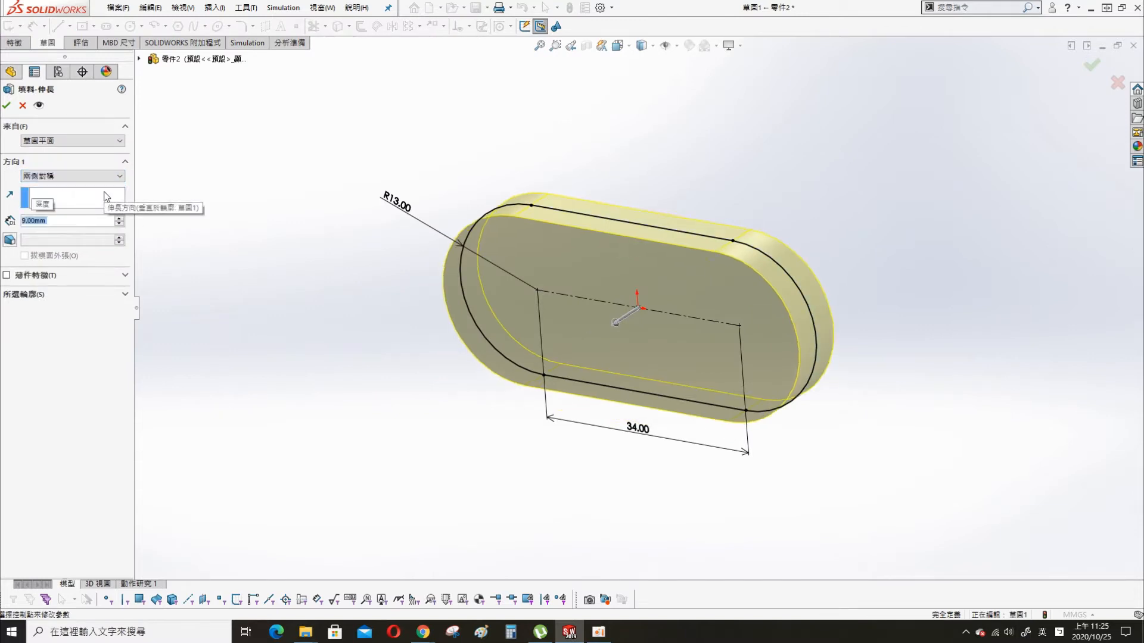
left_click(7, 106)
- Start a sketch on the Front Plane and draw a horizontal straight slot about 34 mm between centres and 12 mm wide, just below the origin
left_click(43, 194)
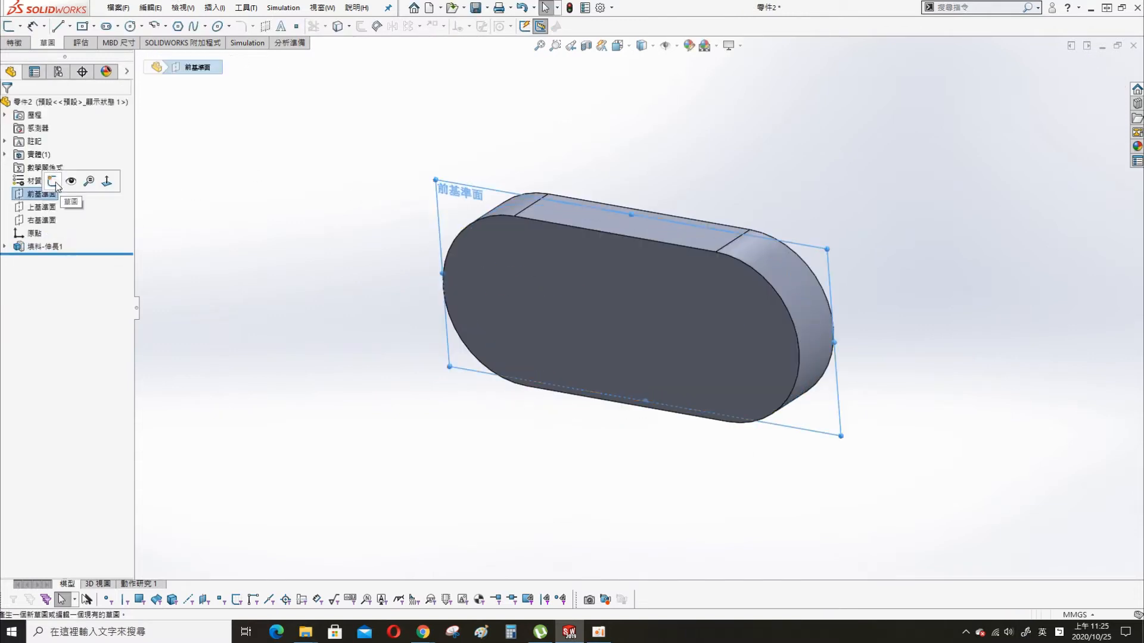
left_click(53, 182)
key("s")
left_click(297, 187)
left_click(166, 75)
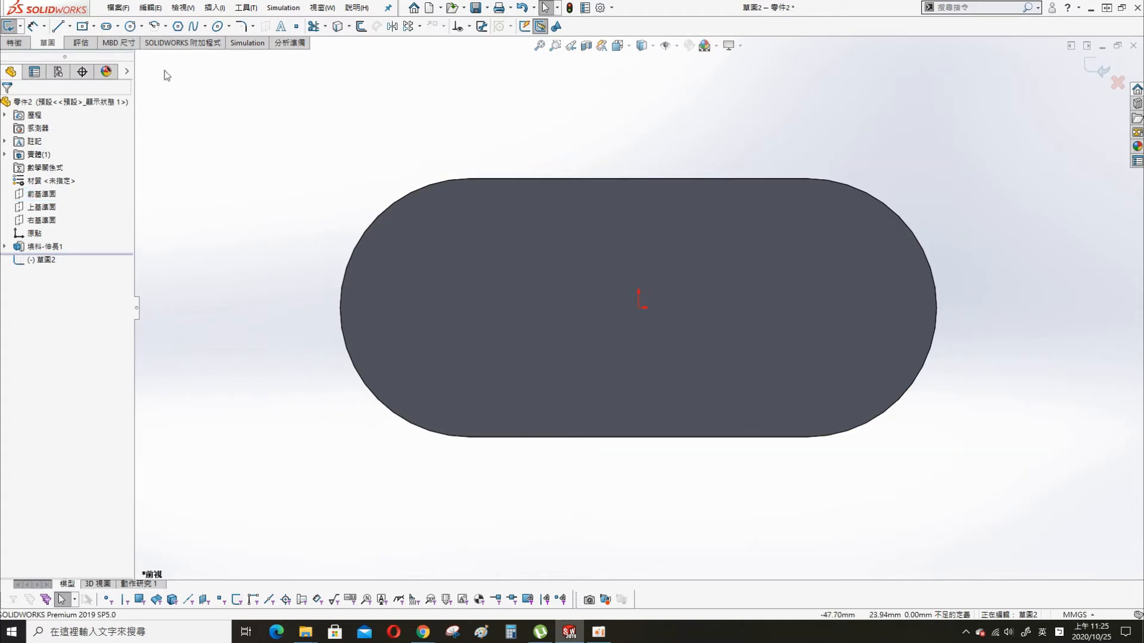
left_click(105, 30)
left_click(490, 338)
left_click(829, 338)
left_click(801, 280)
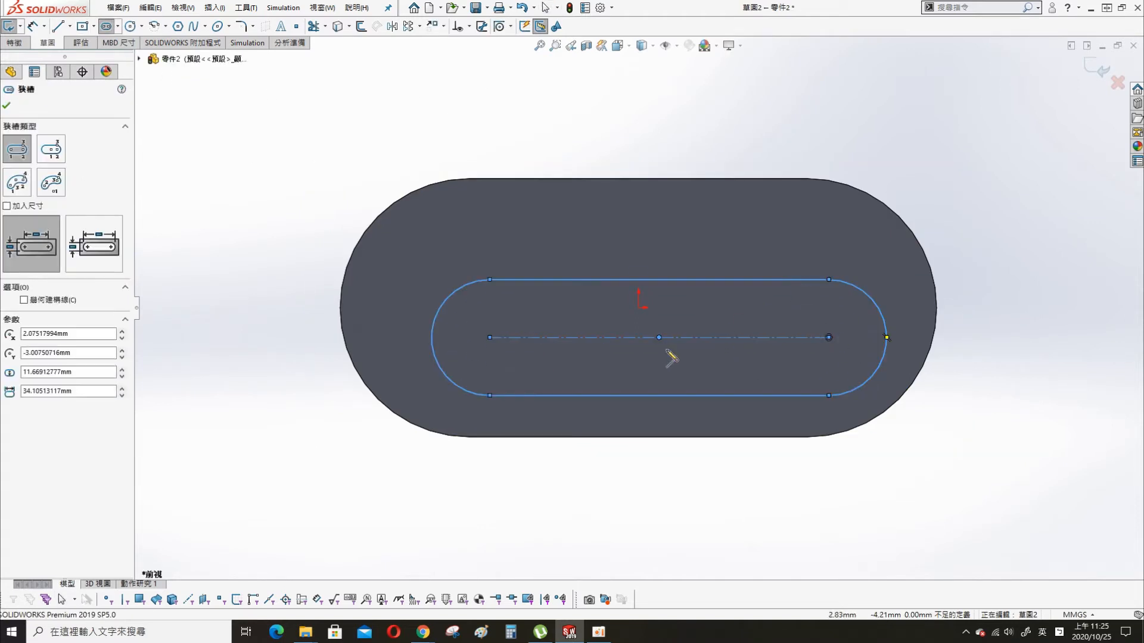
left_click(659, 338)
key("Escape")
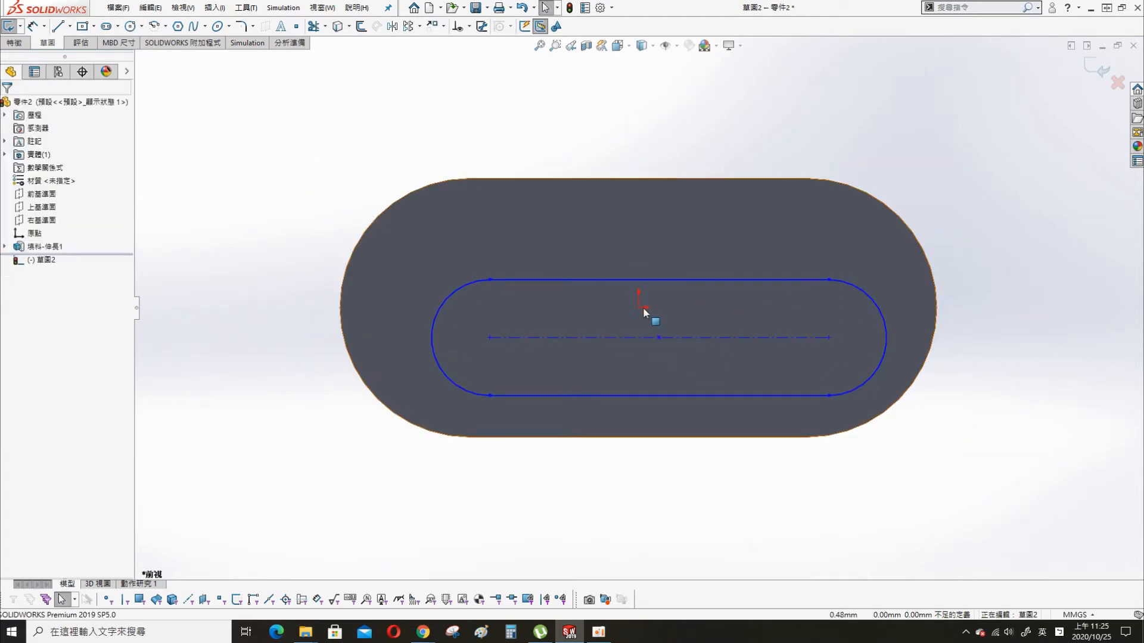
- Make the midpoint of the inner slot's centreline coincident with the origin
left_click(641, 309)
left_click(659, 338, "ctrl")
left_click(758, 285)
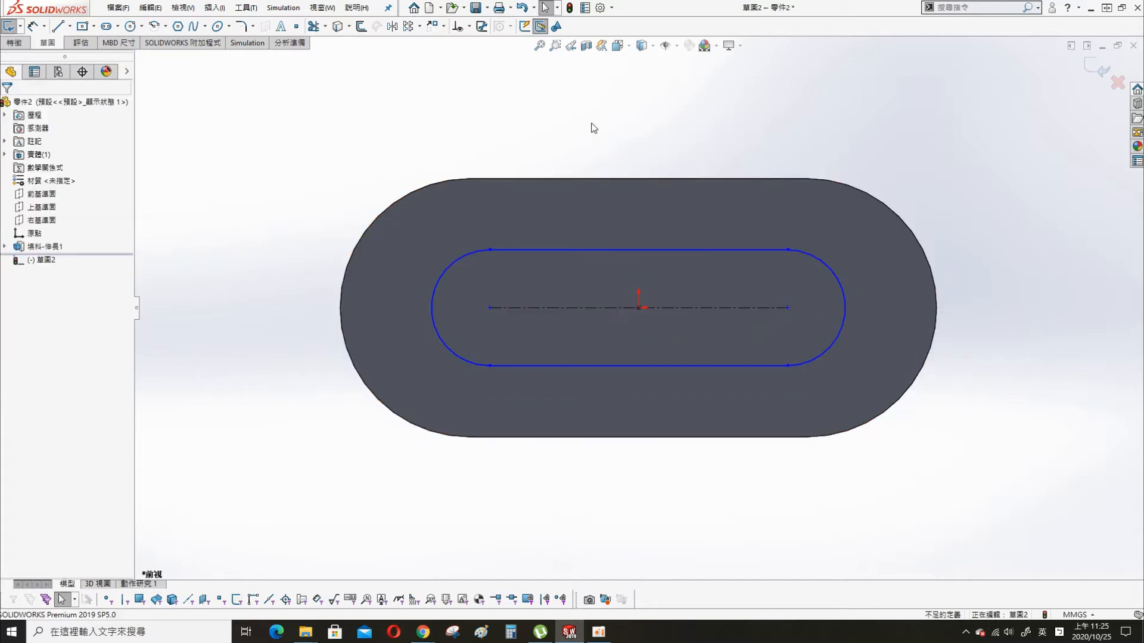
- Dimension the distance between the inner slot's arc centres as 40 mm
key("s")
left_click(639, 146)
left_click(676, 312)
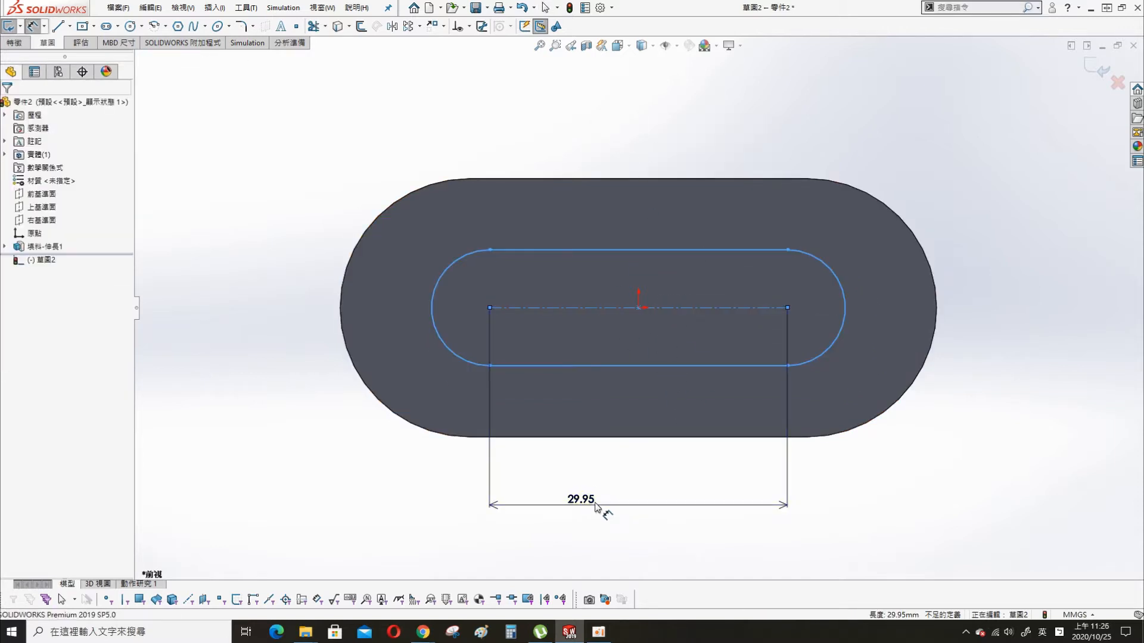
left_click(595, 508)
type("40")
key("Return")
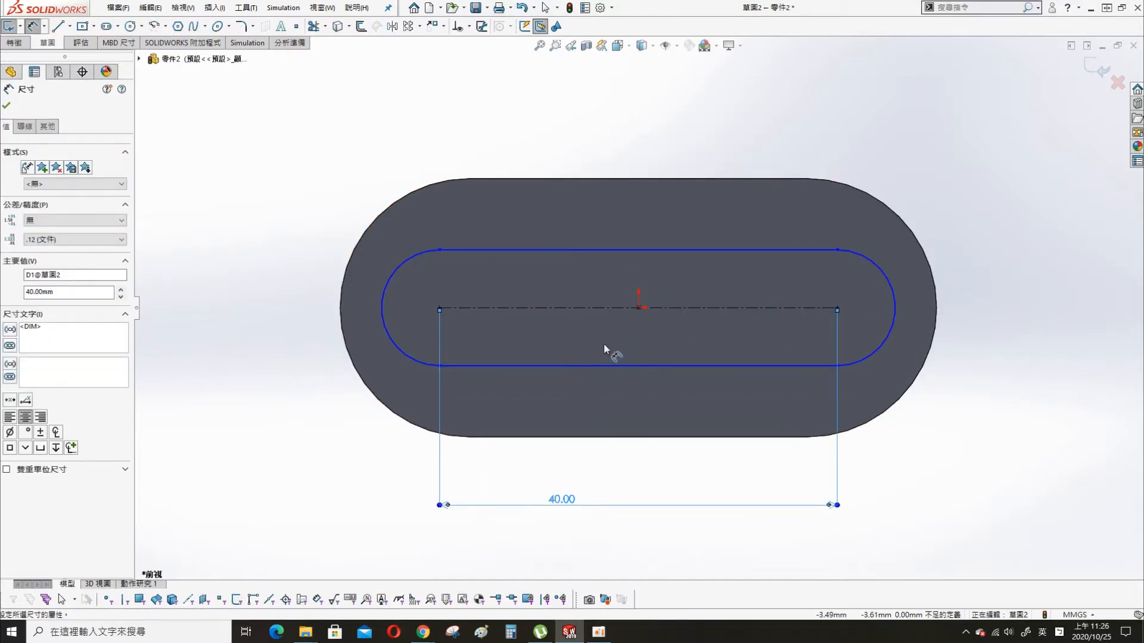
- Dimension the inner slot's end arc with a radius of 6.5 mm
left_click(388, 287)
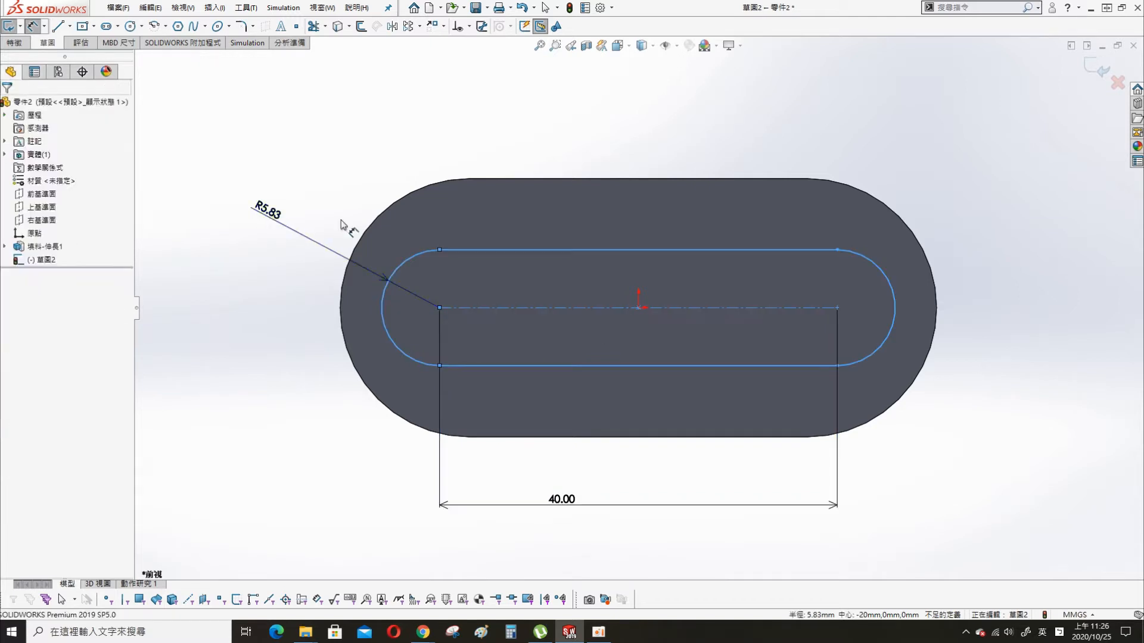
left_click(256, 215)
type("6.5")
key("Return")
- Cut-extrude the inner slot profile with the Through All - Both end condition
key("s")
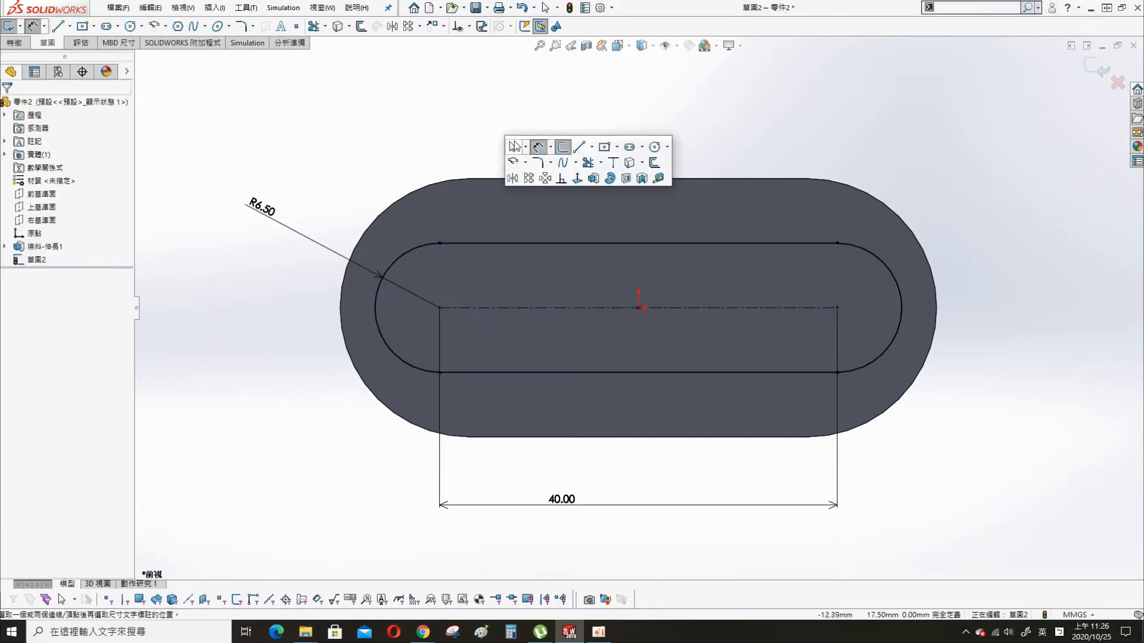
left_click(603, 180)
left_click(95, 177)
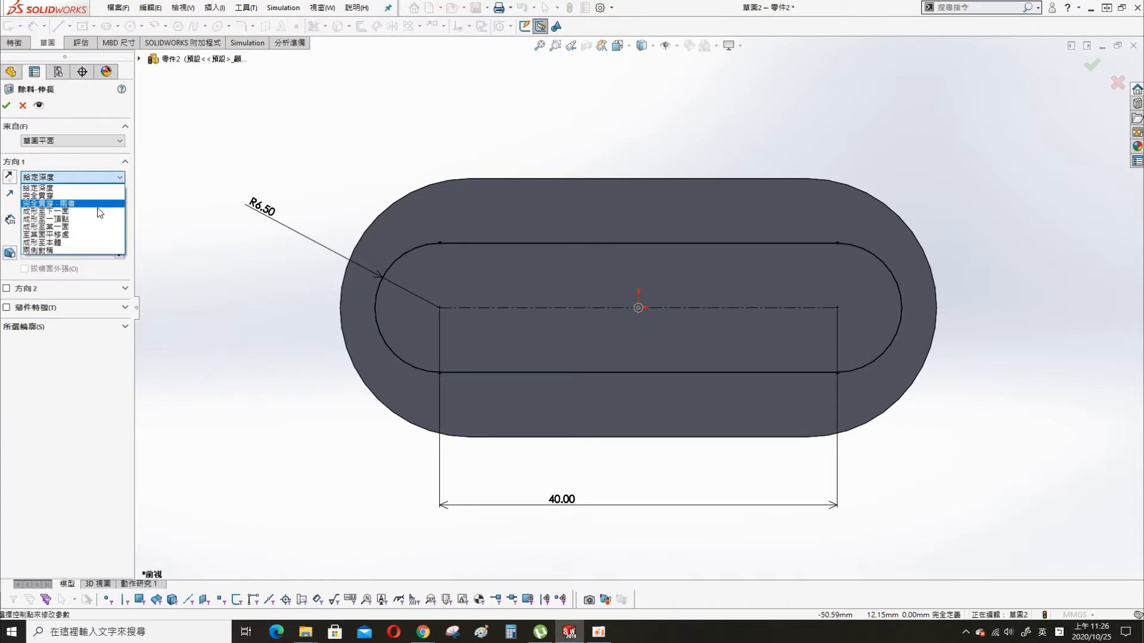
left_click(72, 204)
key("Return")
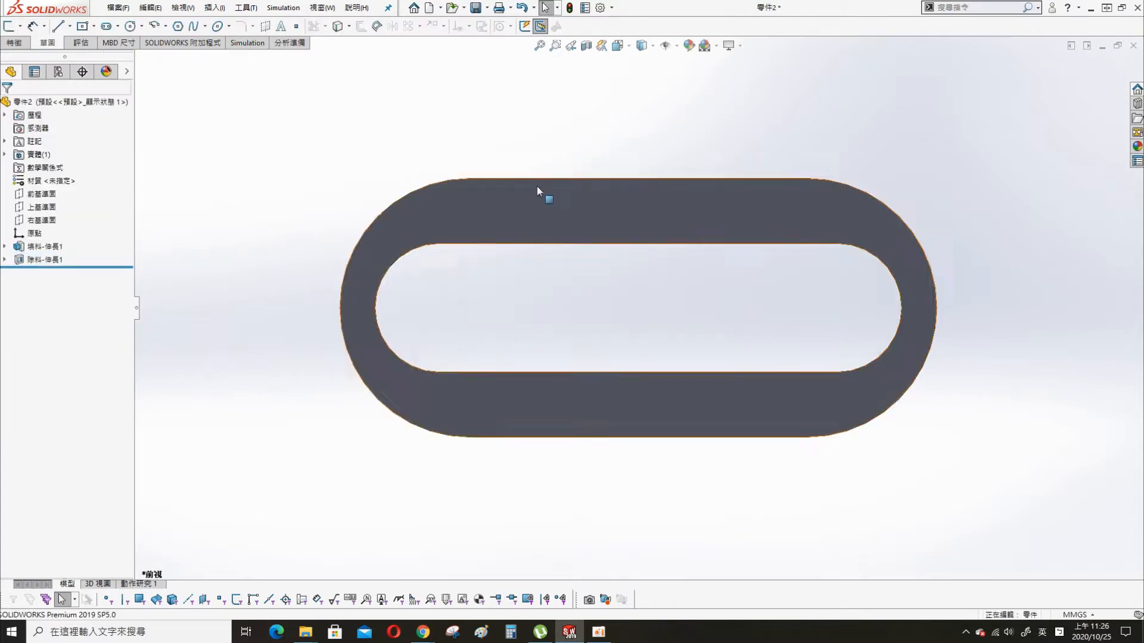
- Start a sketch on the Front Plane and draw a centre rectangle from the origin, about 36 by 18 mm
scroll(863, 315, "down", 3)
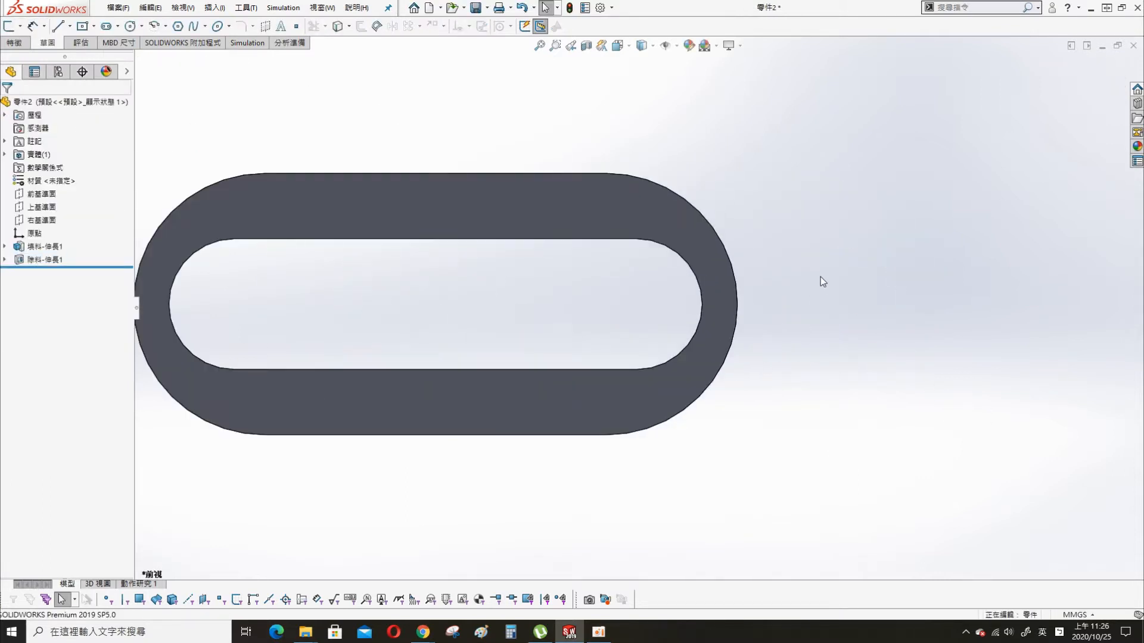
key("s")
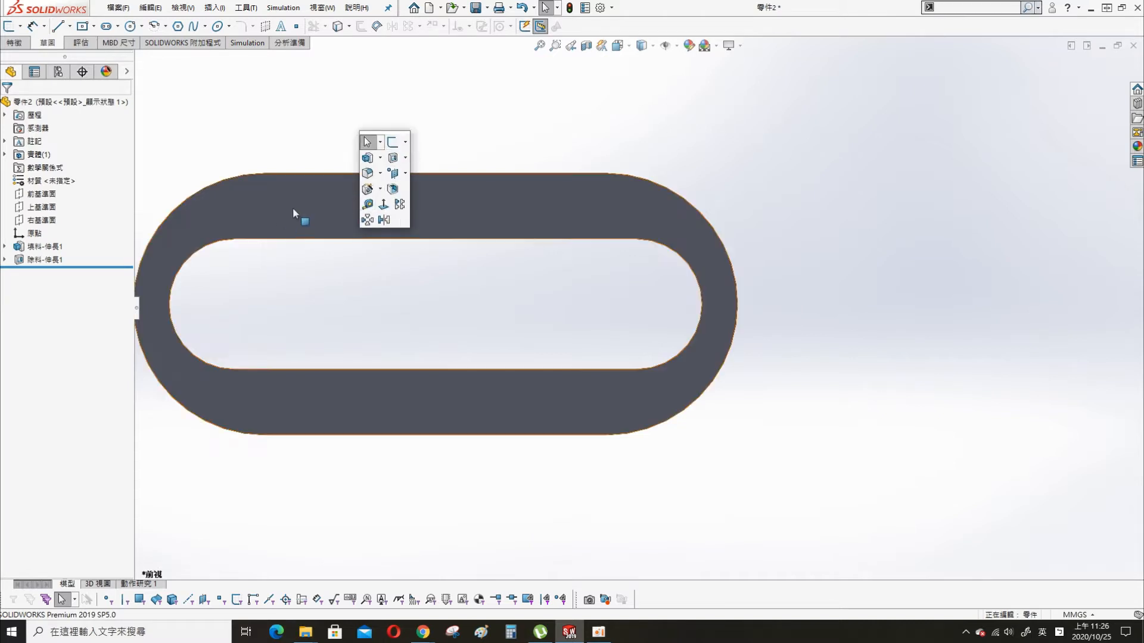
left_click(43, 194)
left_click(56, 179)
scroll(621, 163, "up", 3)
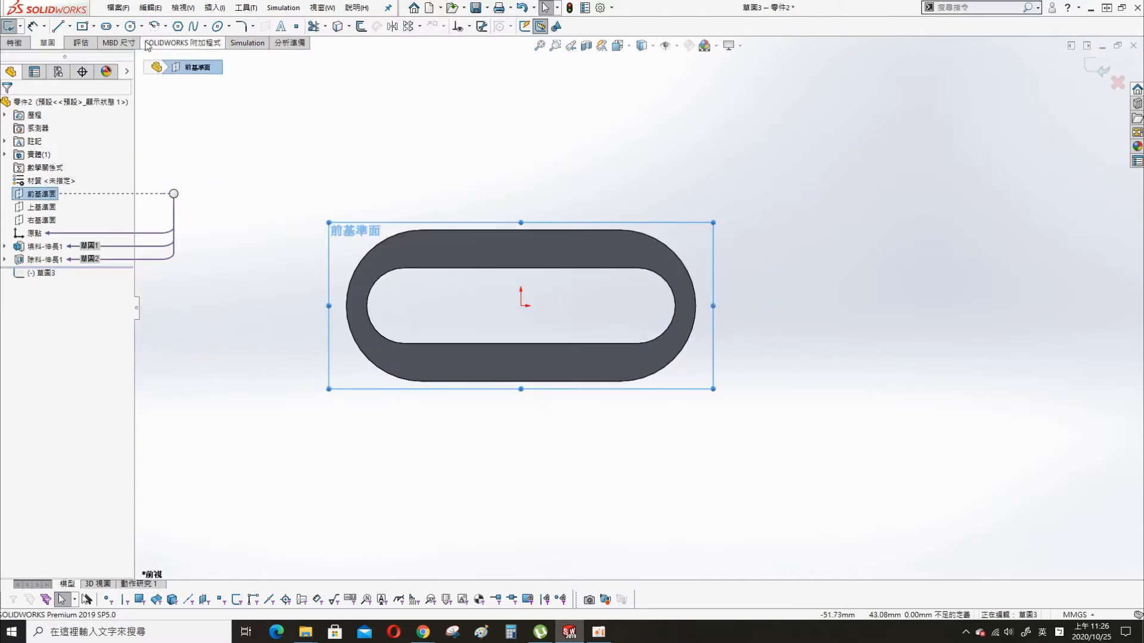
left_click(94, 26)
left_click(113, 59)
left_click(521, 305)
left_click(627, 359)
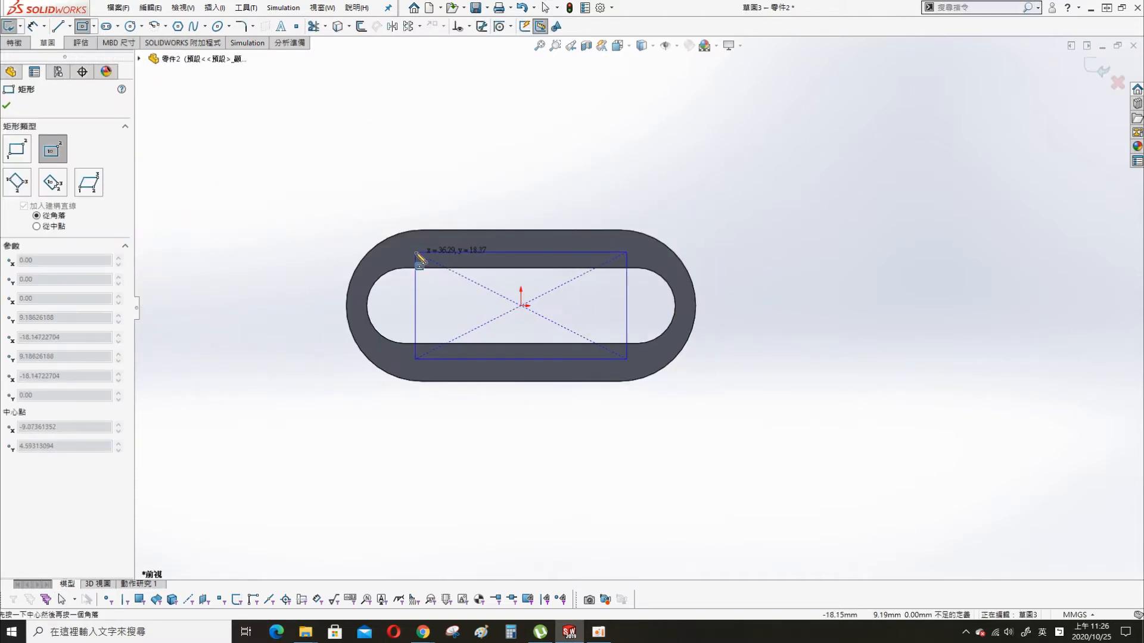
key("Escape")
- Convert all four sides of the rectangle to construction geometry
left_click(492, 251)
left_click(492, 360, "ctrl")
left_click(495, 360, "ctrl")
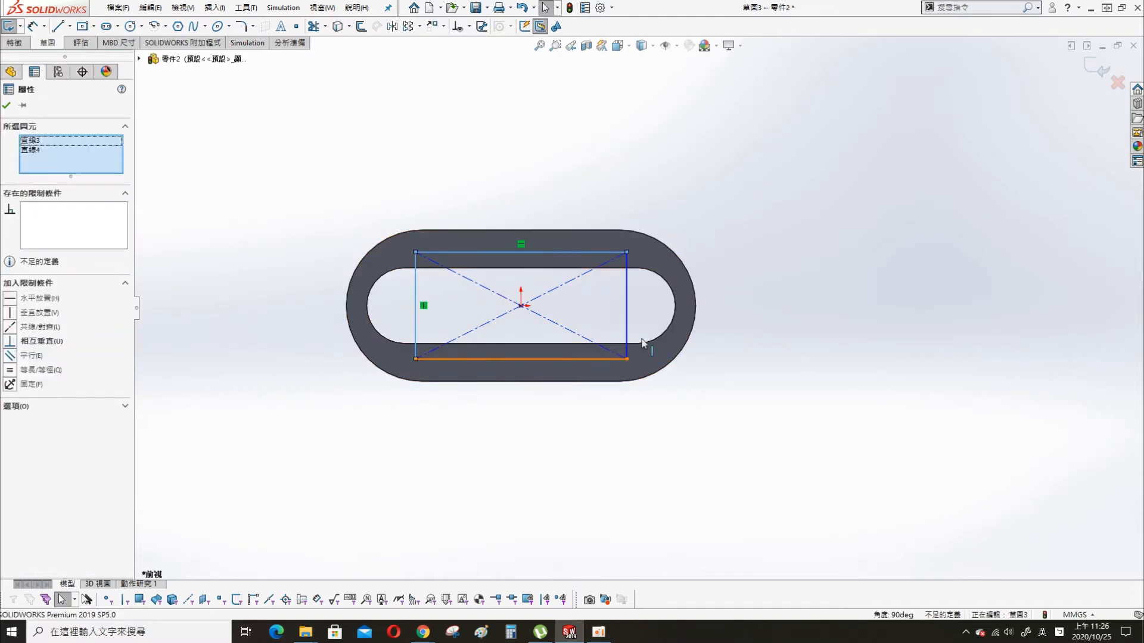
left_click(627, 324, "ctrl")
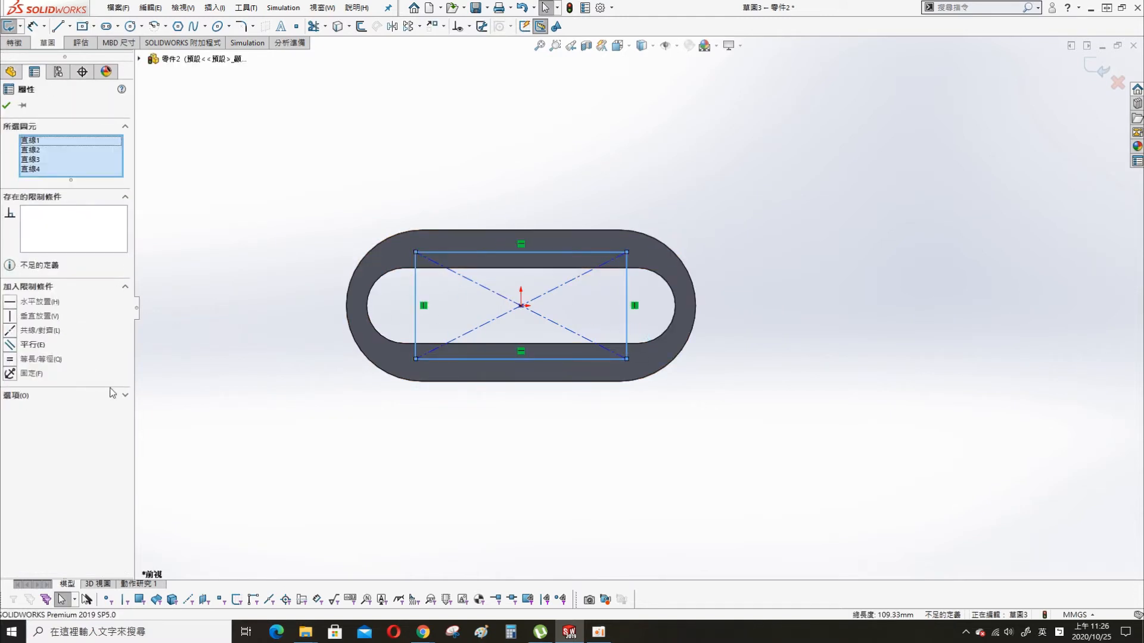
left_click(53, 408)
left_click(296, 157)
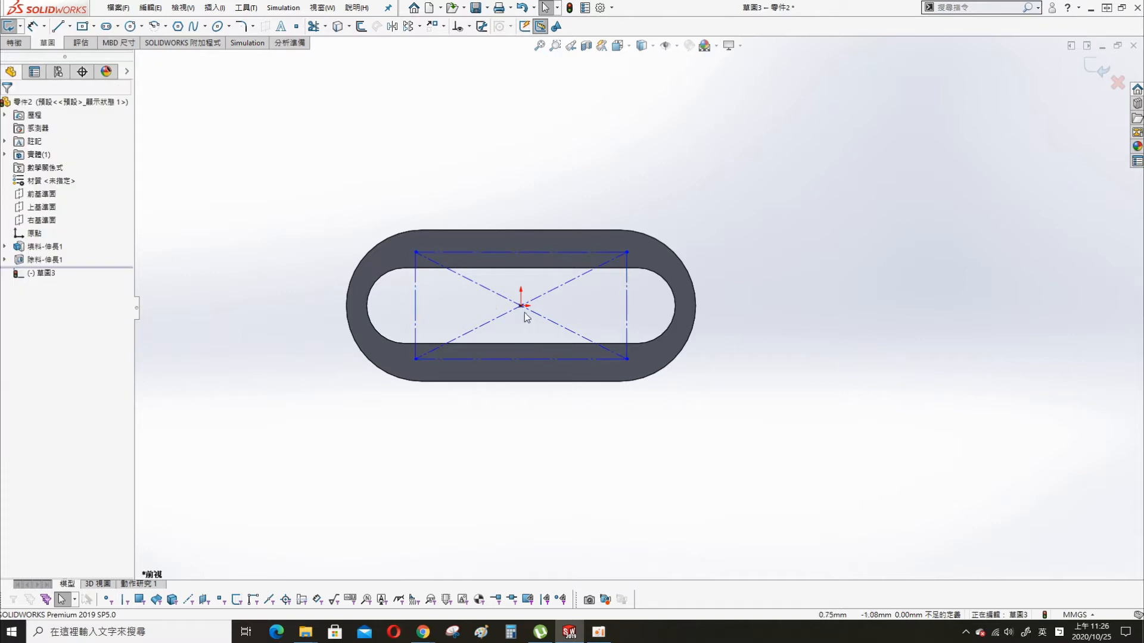
- Dimension the construction rectangle's width as 35 mm
left_click(521, 306)
left_click(418, 137)
key("s")
left_click(438, 148)
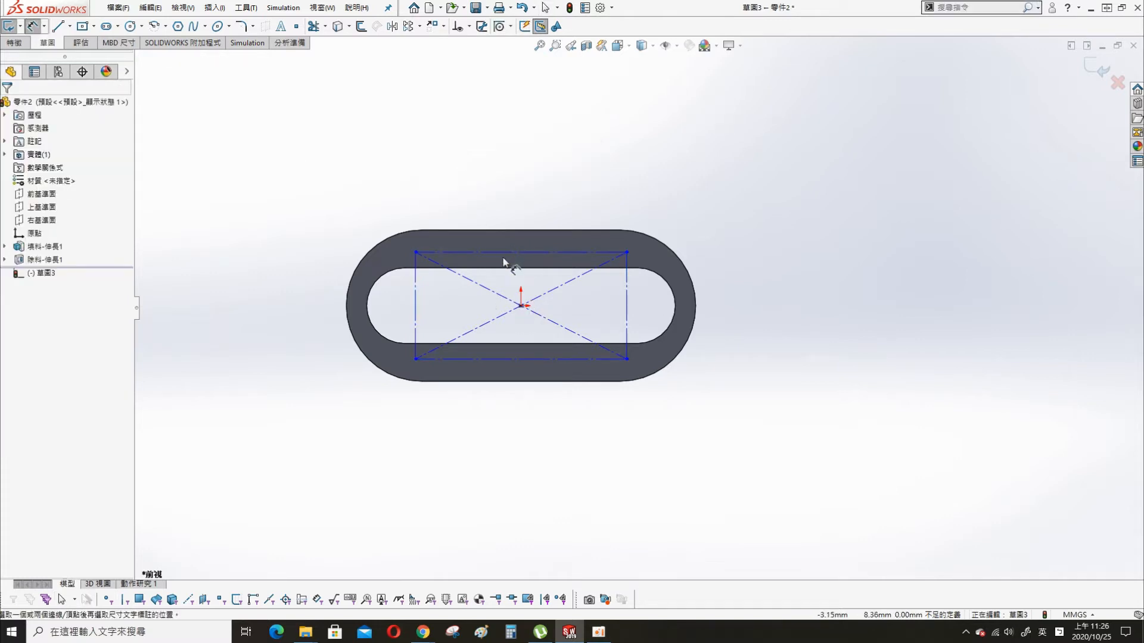
left_click(506, 252)
left_click(511, 185)
type("35")
key("Return")
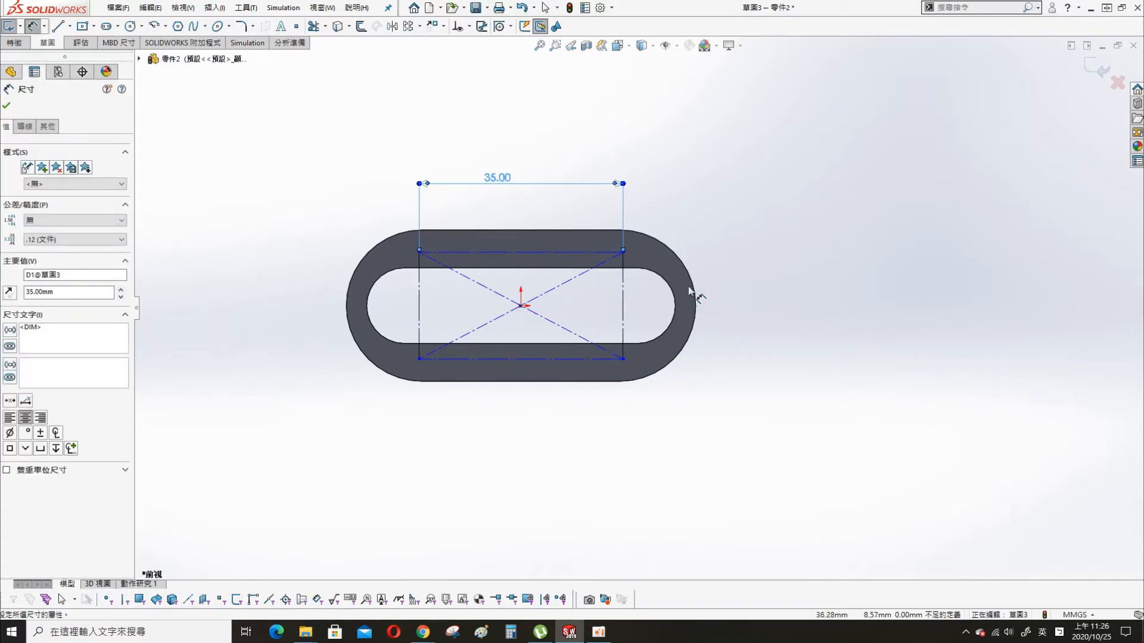
- Dimension the construction rectangle's height as 20.5 mm
left_click(625, 318)
left_click(764, 291)
type("20.5")
key("Return")
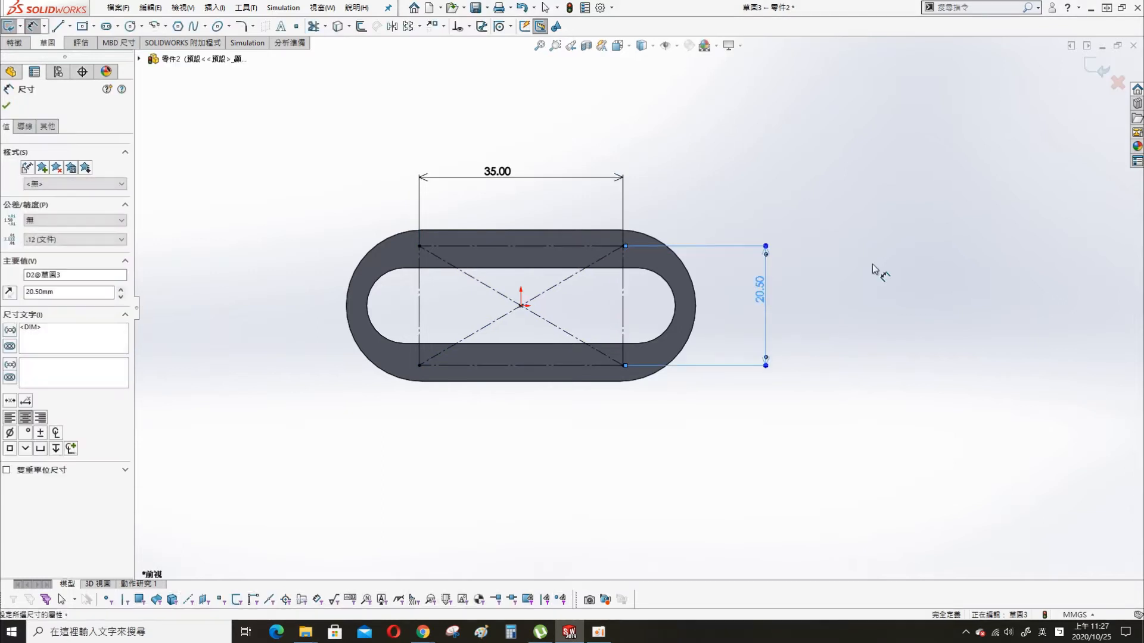
- Draw a circle centred on each of the construction rectangle's four corners, with radii from about 1.7 to 3.9 mm
scroll(871, 249, "down", 2)
key("s")
left_click(761, 242)
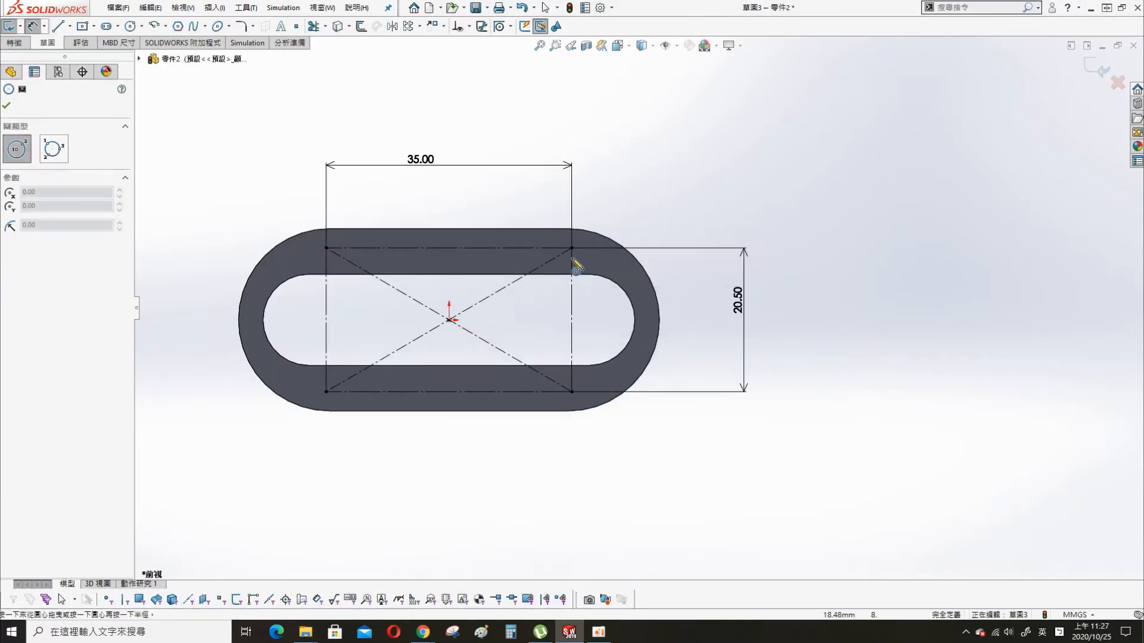
left_click(572, 248)
left_click(579, 257)
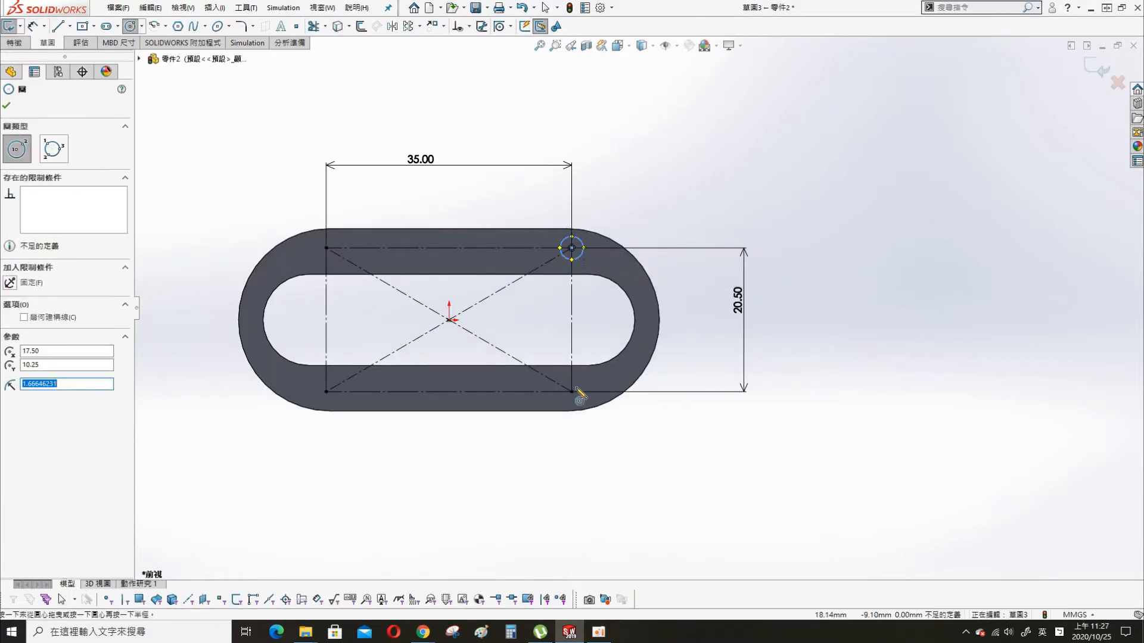
left_click(572, 392)
left_click(585, 402)
left_click(325, 392)
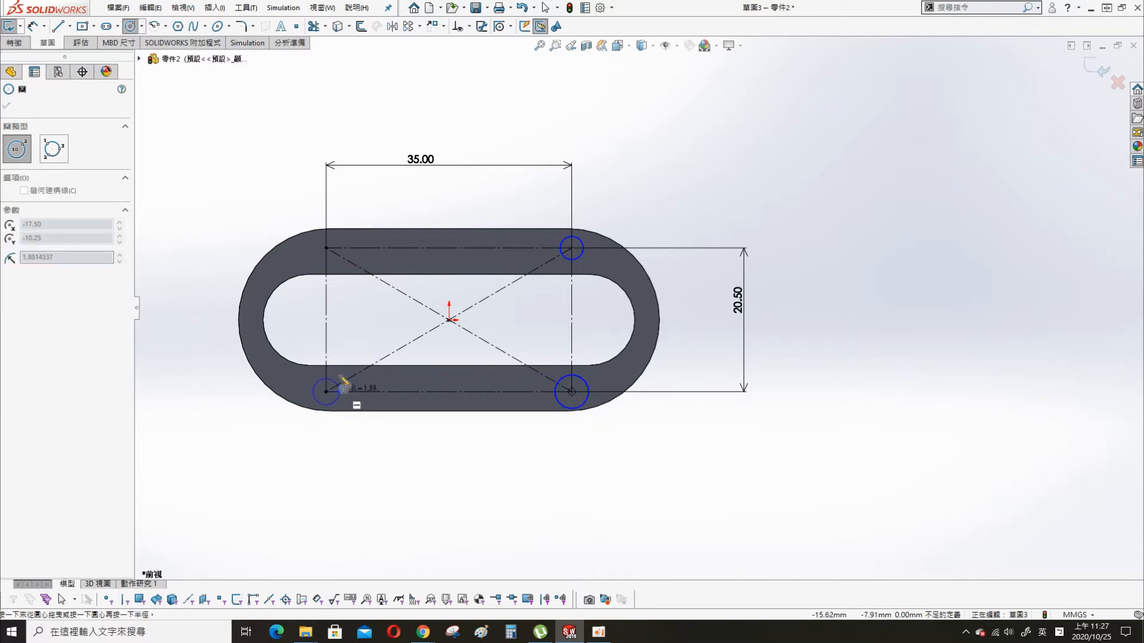
left_click(347, 405)
left_click(326, 248)
left_click(348, 230)
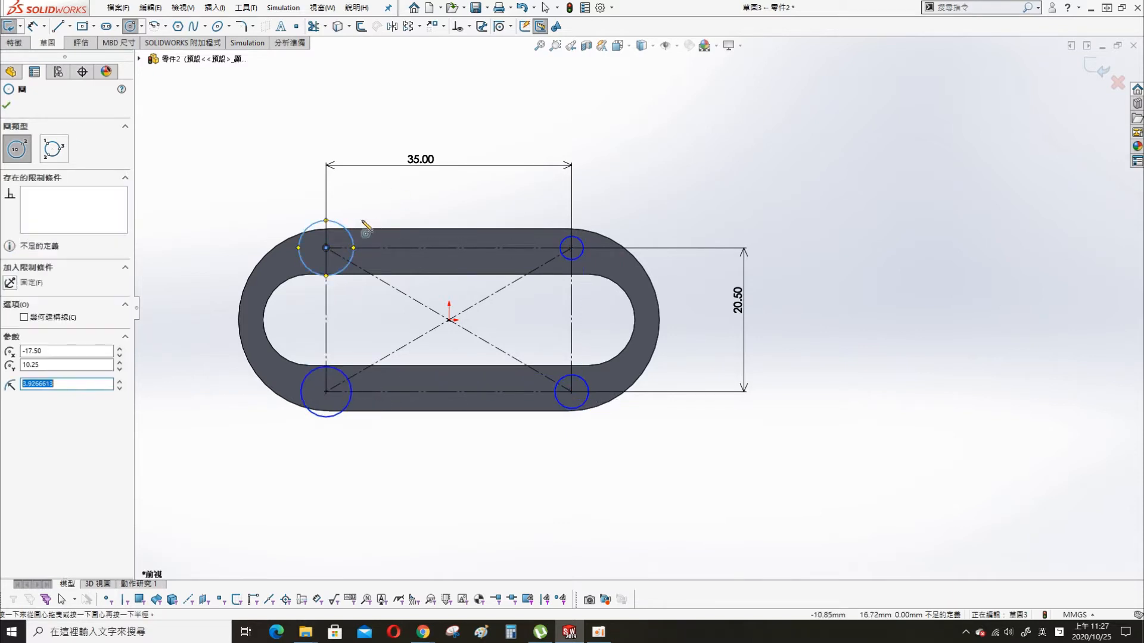
key("Escape")
- Apply an equal relation to the four corner circles
left_click(348, 409, "ctrl")
left_click(584, 406, "ctrl")
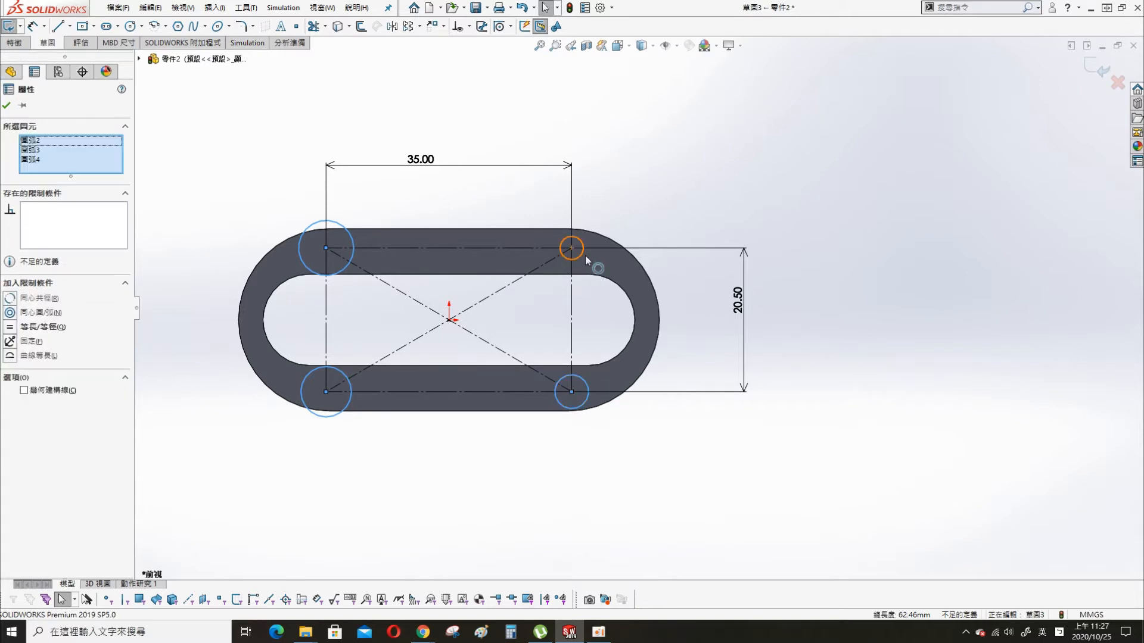
left_click(583, 256, "ctrl")
left_click(651, 200)
- Dimension the upper-right corner circle with a diameter of 3 mm
key("s")
left_click(649, 161)
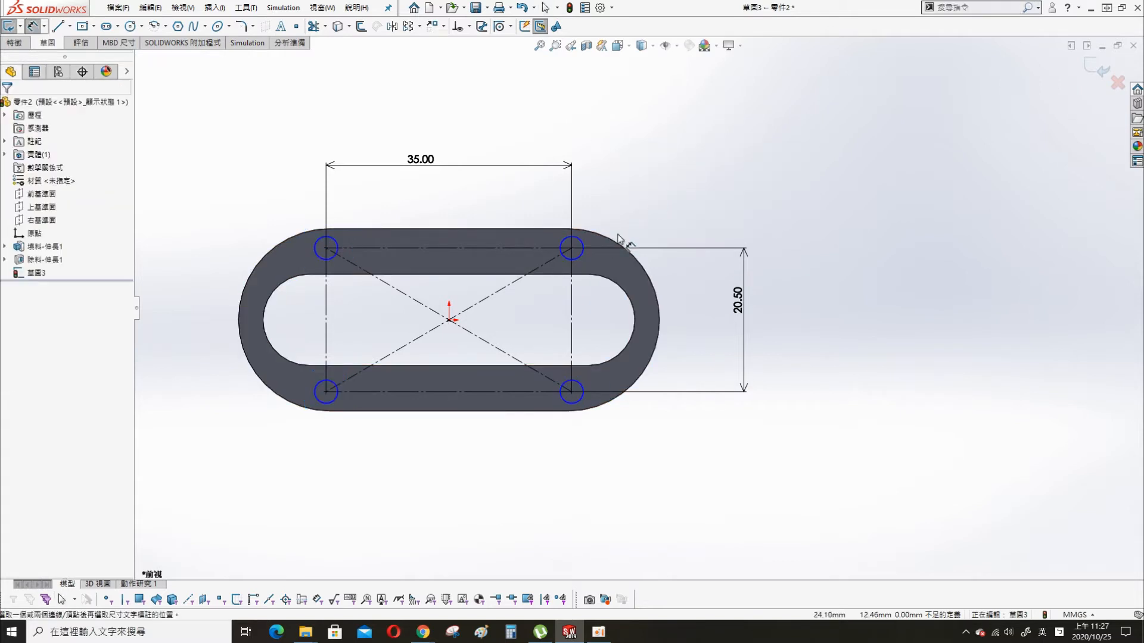
left_click(581, 240)
left_click(628, 180)
type("3.00mm")
key("Return")
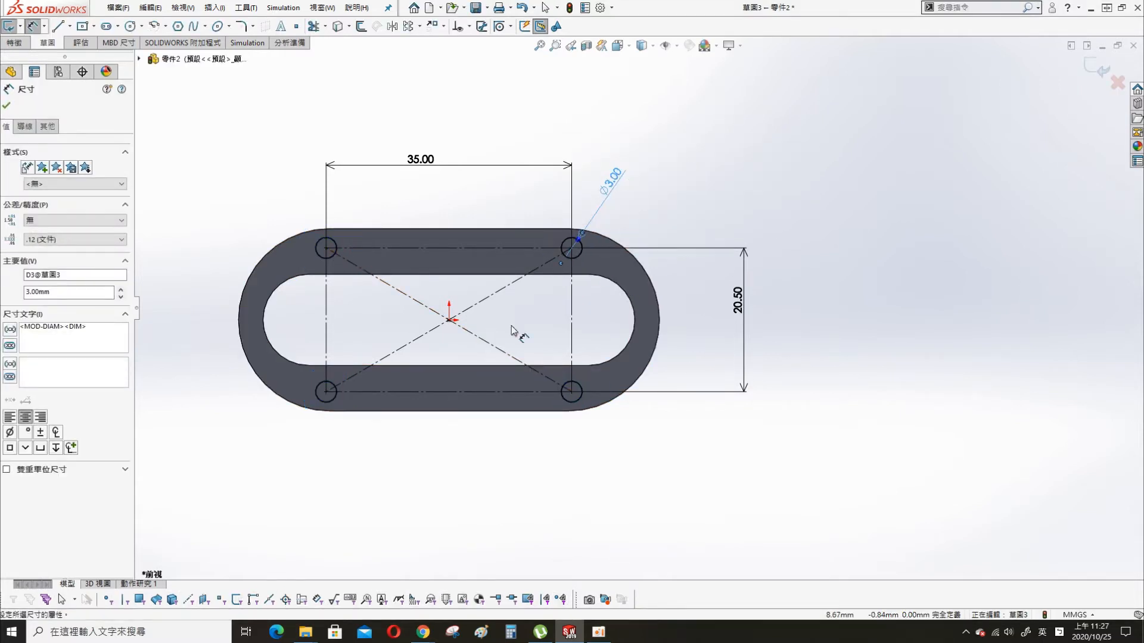
left_click(714, 416)
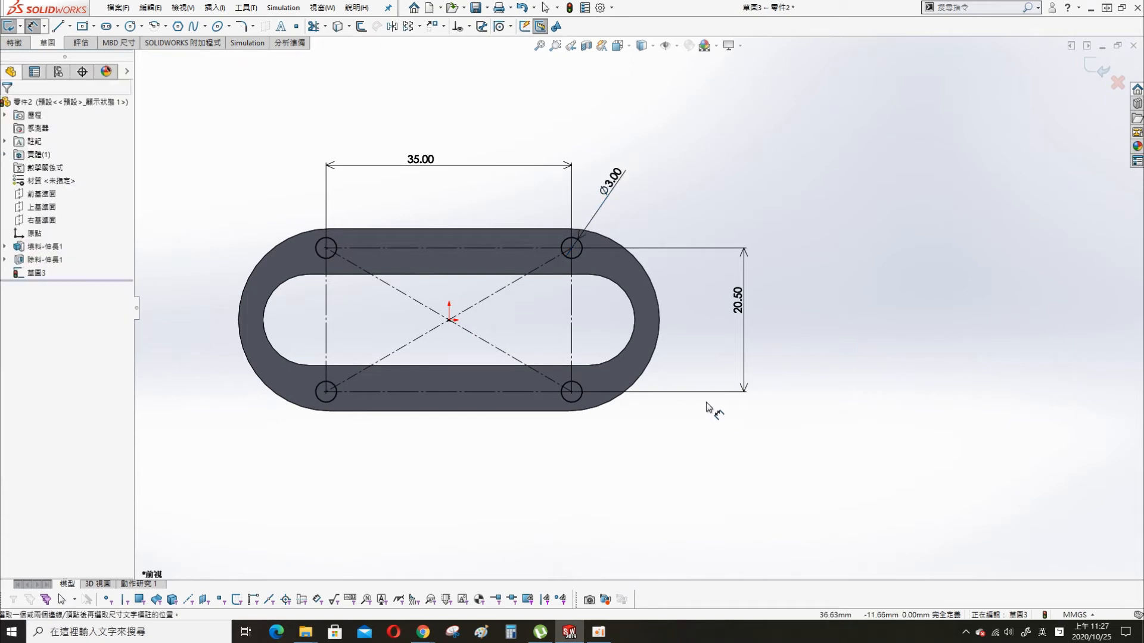
- Cut the four 3 mm corner circles 5 mm deep into the plate, starting from its front face instead of the sketch plane
middle_click_drag(679, 142, 649, 216)
key("s")
left_click(760, 258)
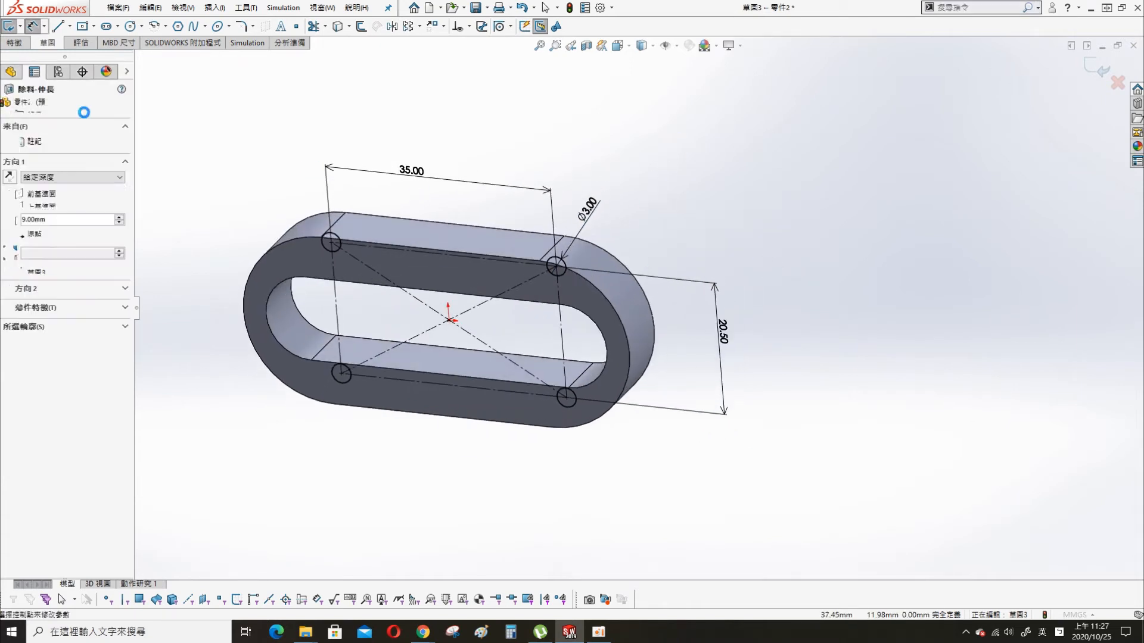
left_click(70, 177)
left_click(66, 144)
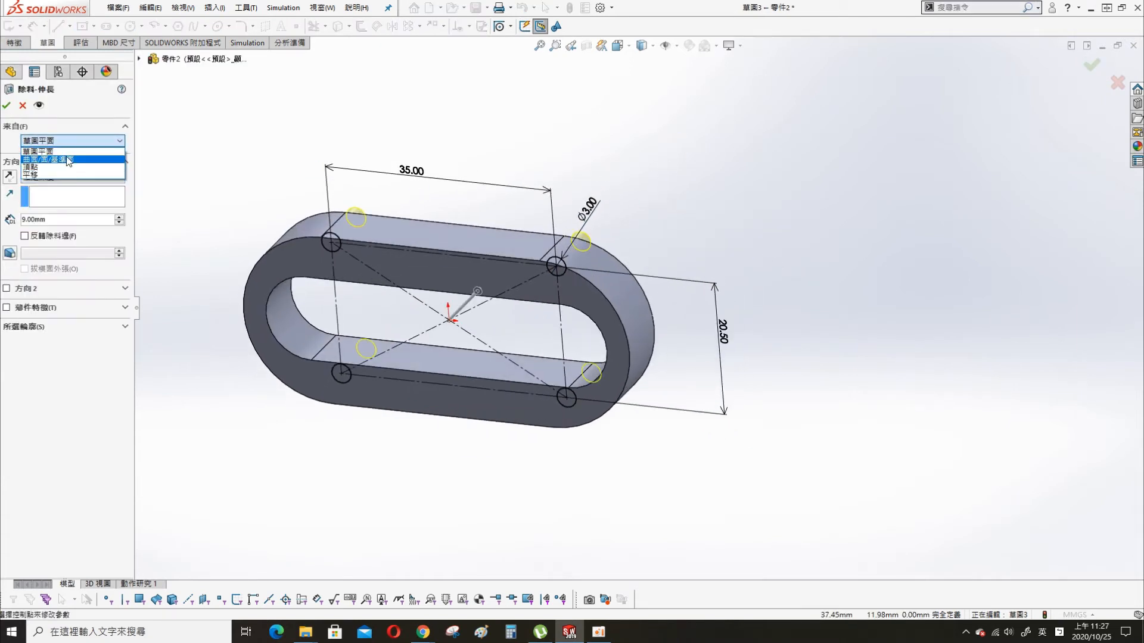
left_click(60, 156)
left_click(248, 283)
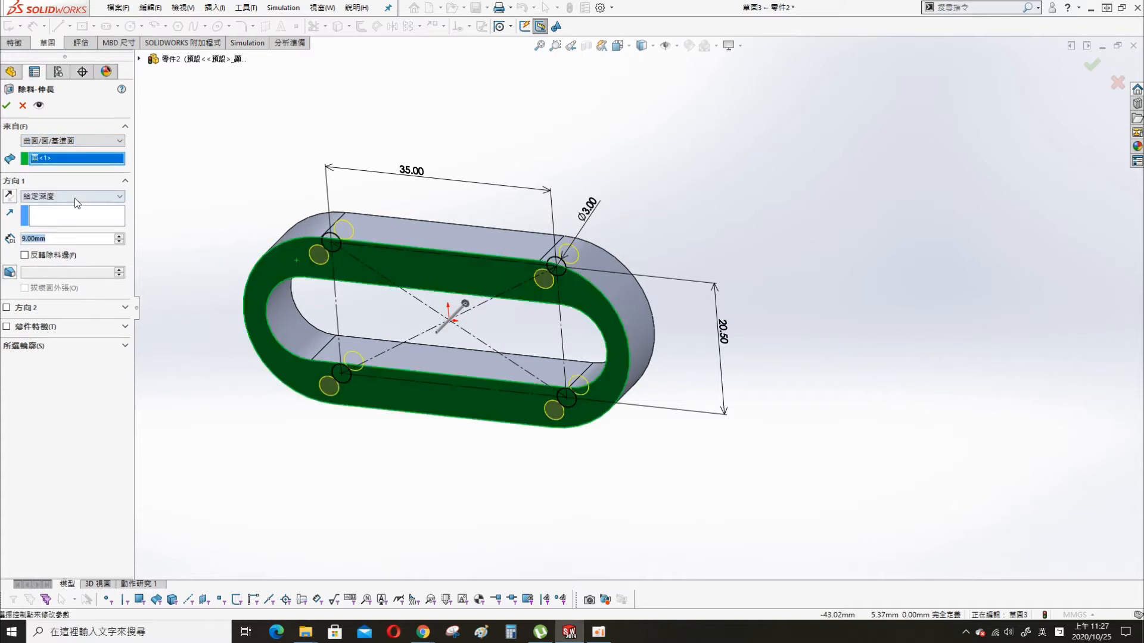
type("5")
key("Return")
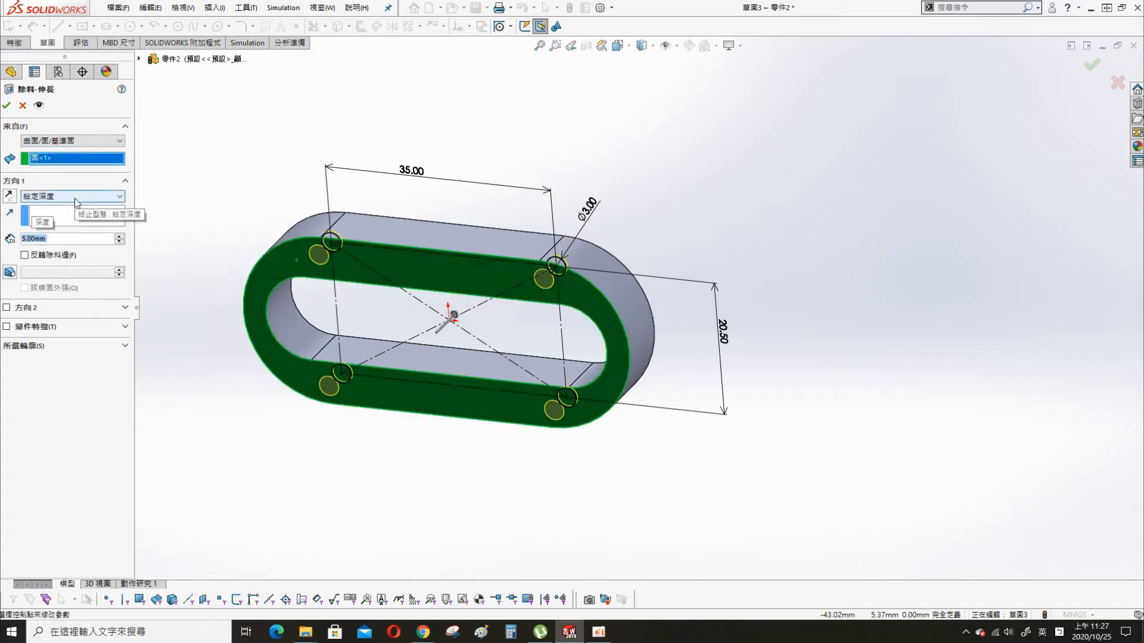
left_click(5, 106)
- Start a new sketch on the plate's front face, the one with the four holes
left_click(730, 155)
left_click(453, 282)
left_click(507, 249)
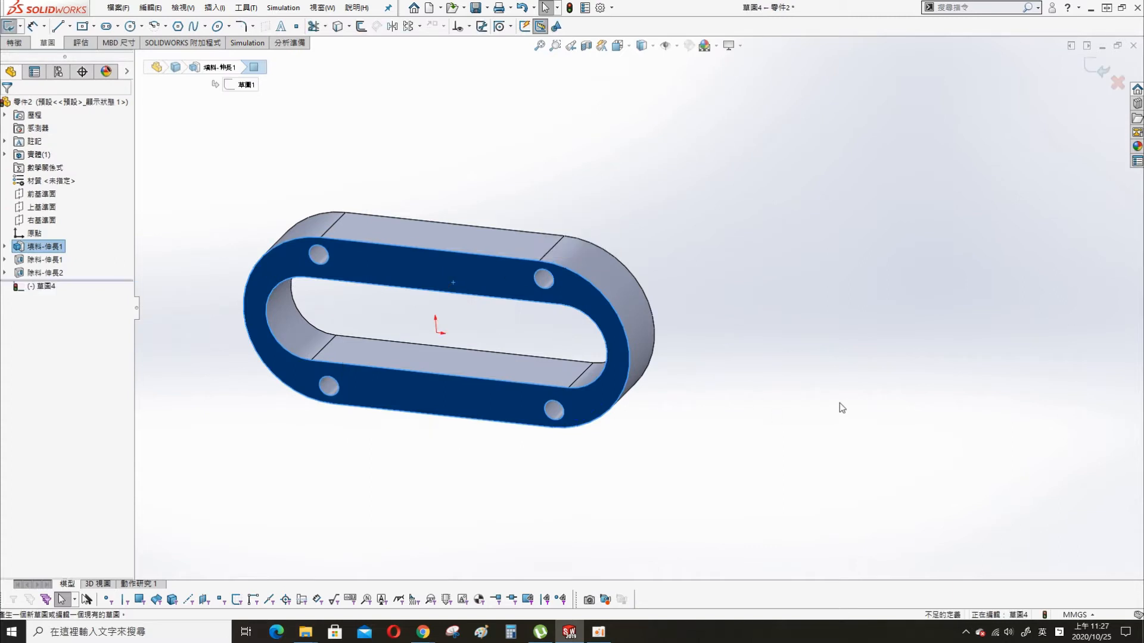
left_click(786, 359)
key("s")
key("ctrl+8")
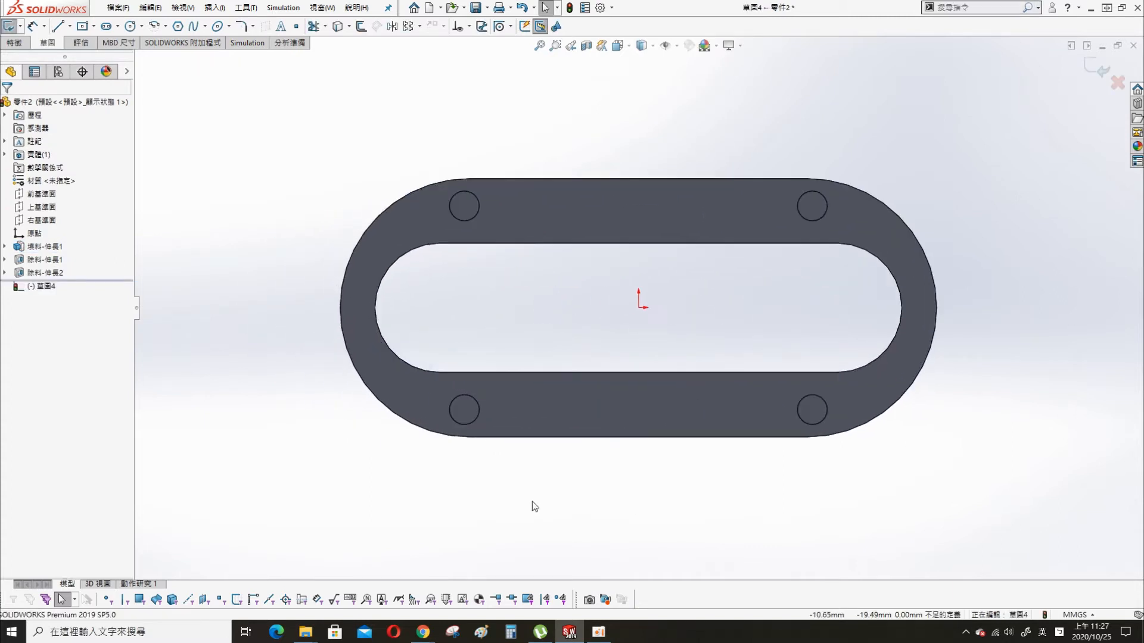
- Sketch a horizontal straight slot inside the opening, about 36 mm between centres and about 8 mm wide
key("s")
left_click(711, 248)
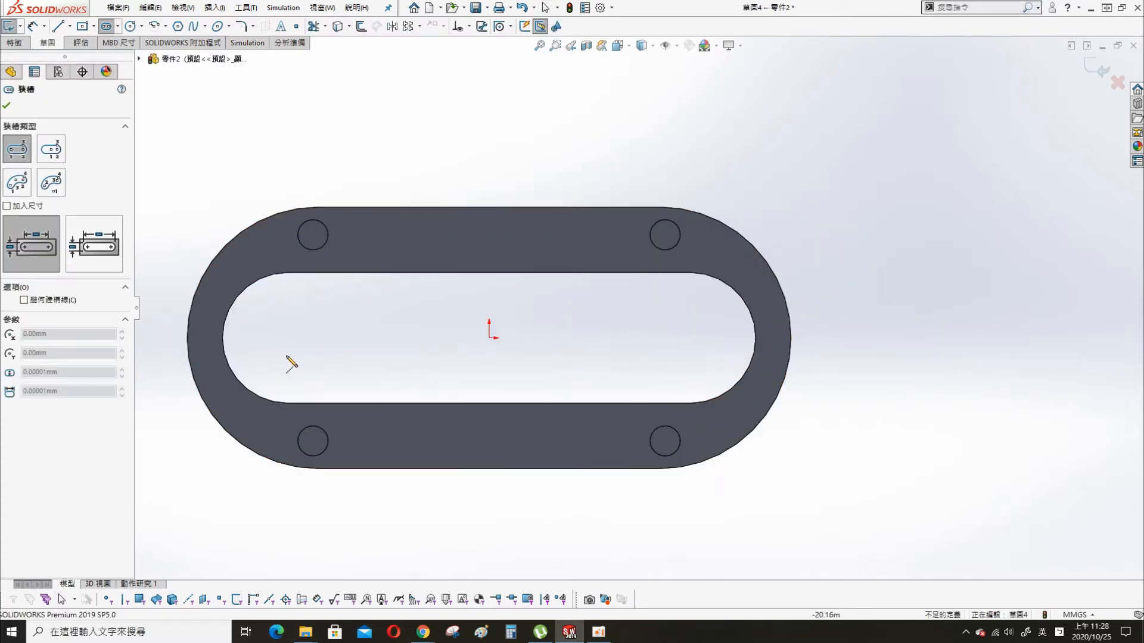
left_click(653, 355)
left_click(575, 394)
key("Escape")
- Constrain the sketched slot's centre point to the origin
left_click(469, 354)
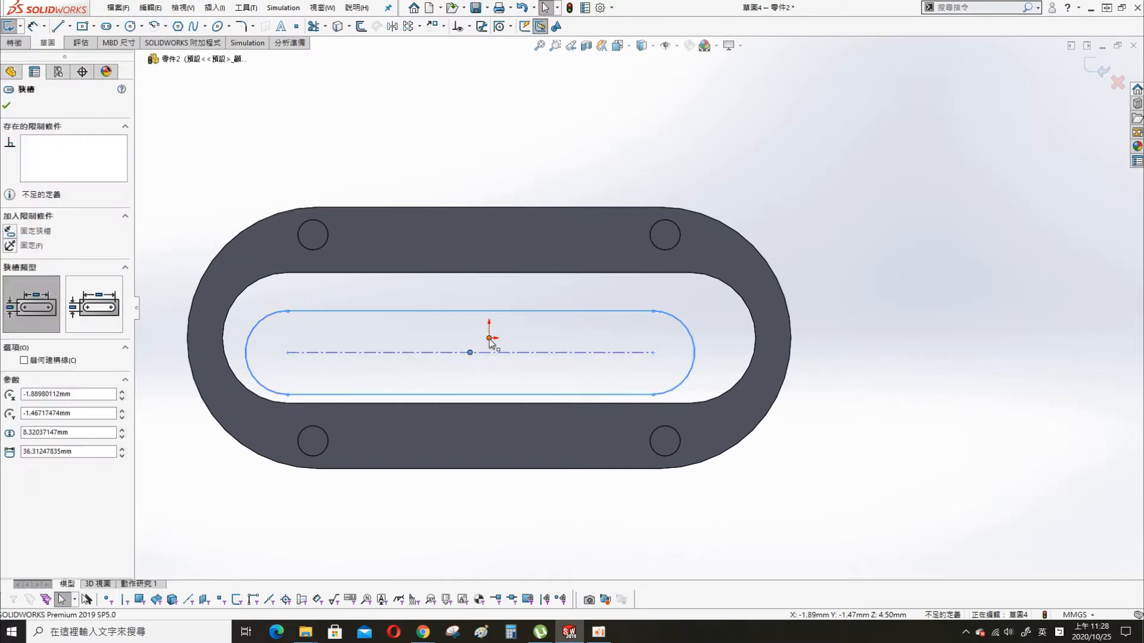
left_click(489, 338, "ctrl")
left_click(560, 286)
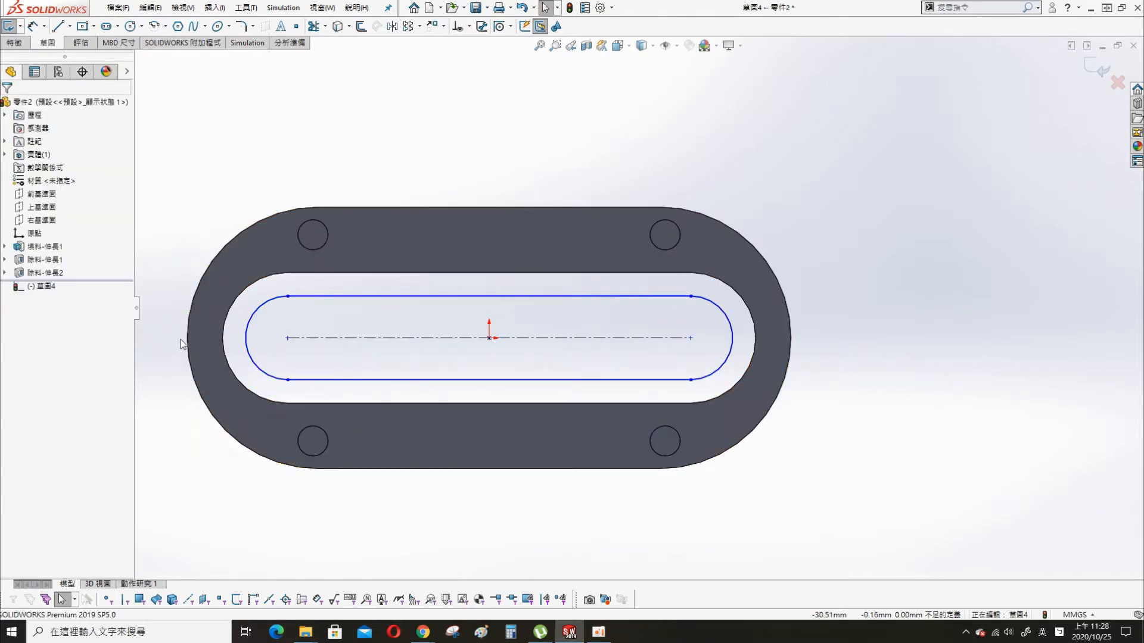
- Dimension the slot's centre-to-centre distance as 40 mm
key("s")
left_click(285, 217)
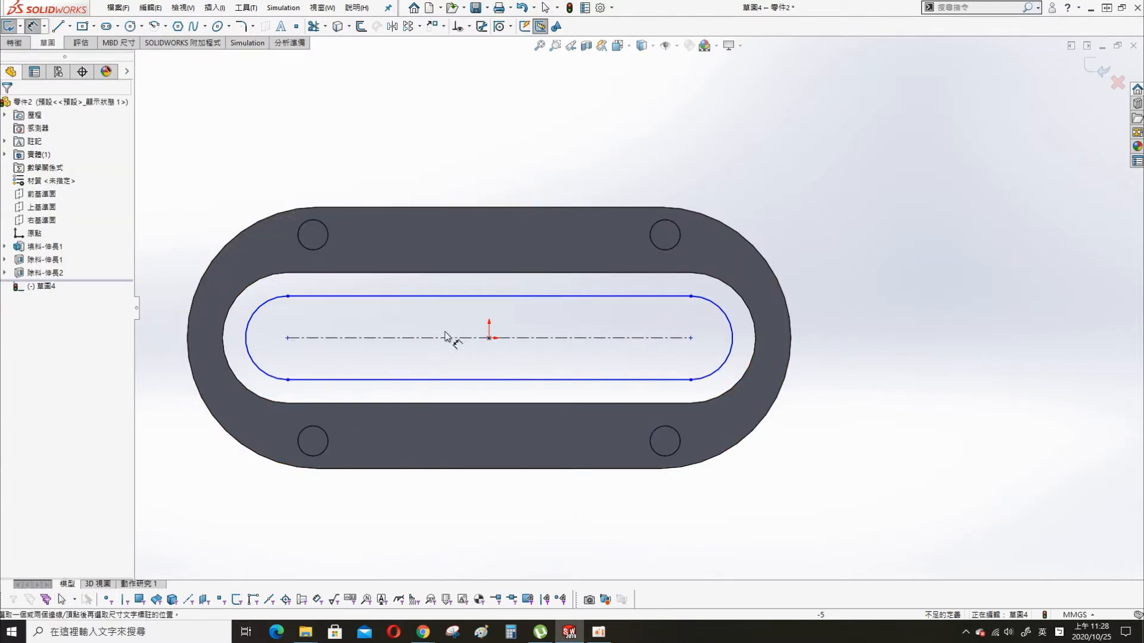
left_click(544, 338)
left_click(517, 529)
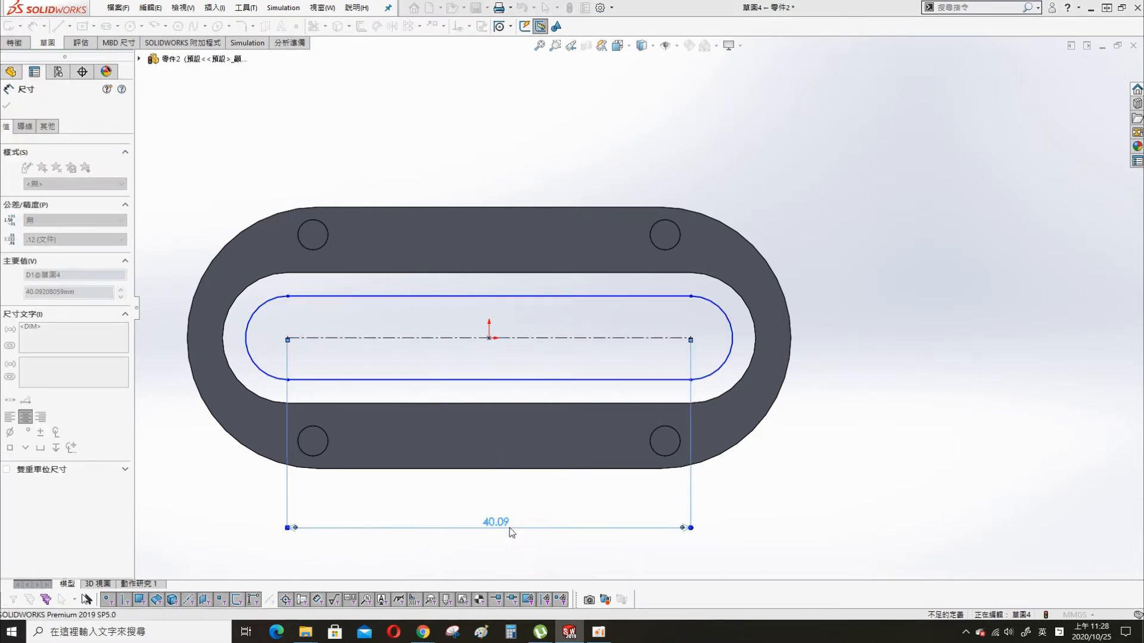
- Dimension the slot's end arc with a radius of 7.5 mm
key("s")
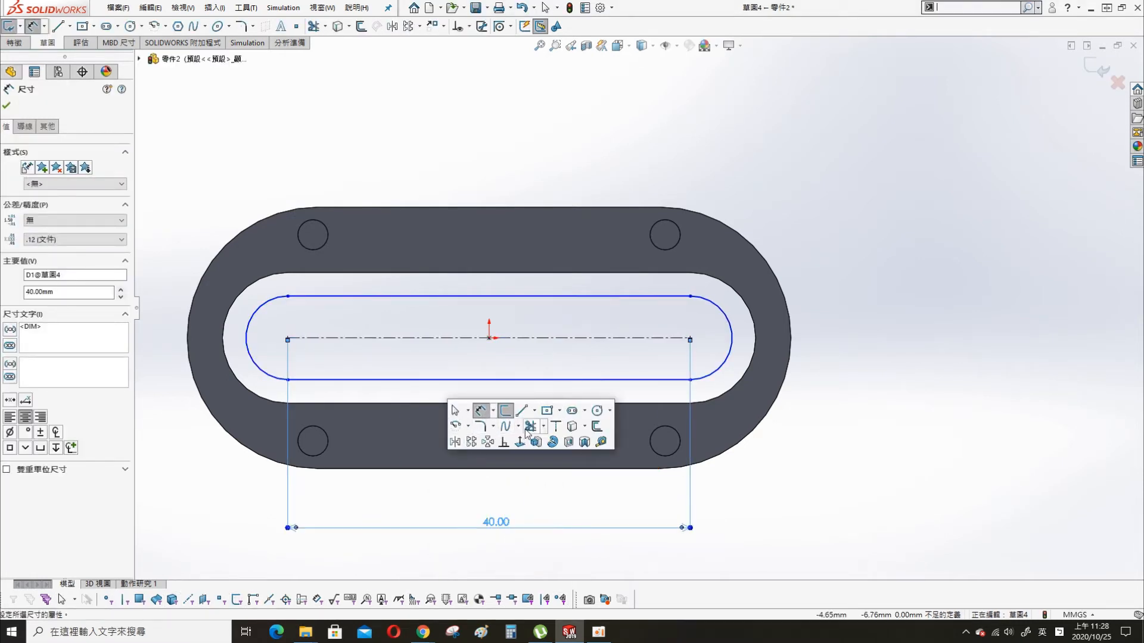
left_click(262, 372)
left_click(193, 473)
type("7.5")
key("Return")
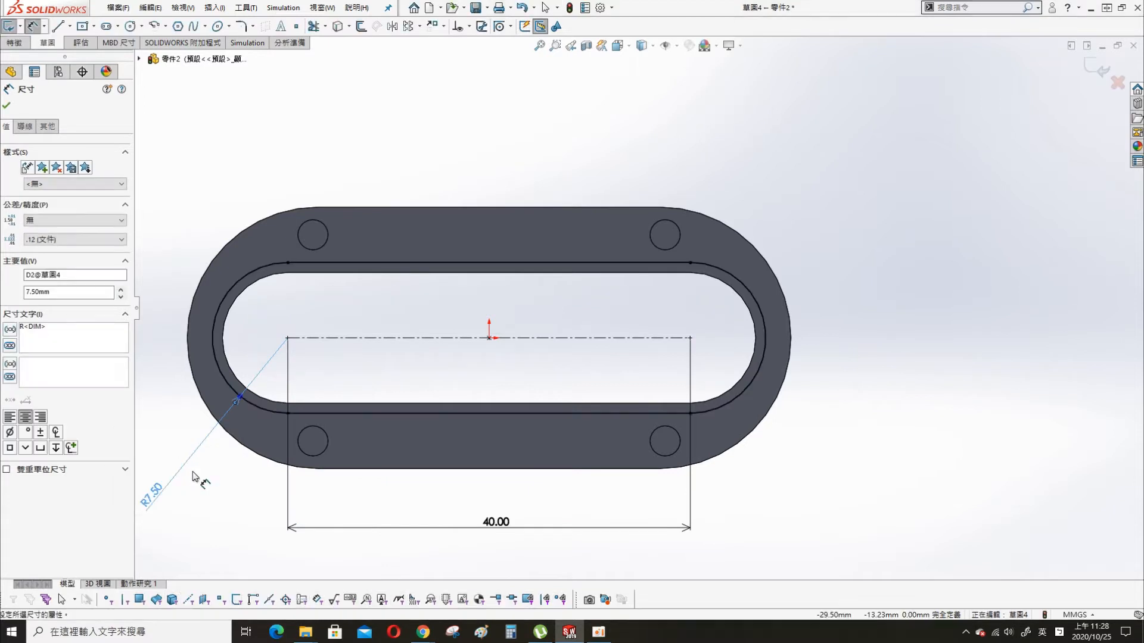
key("Escape")
- Cut the sketched slot 4 mm deep into the plate to form a recessed ledge around the opening
key("s")
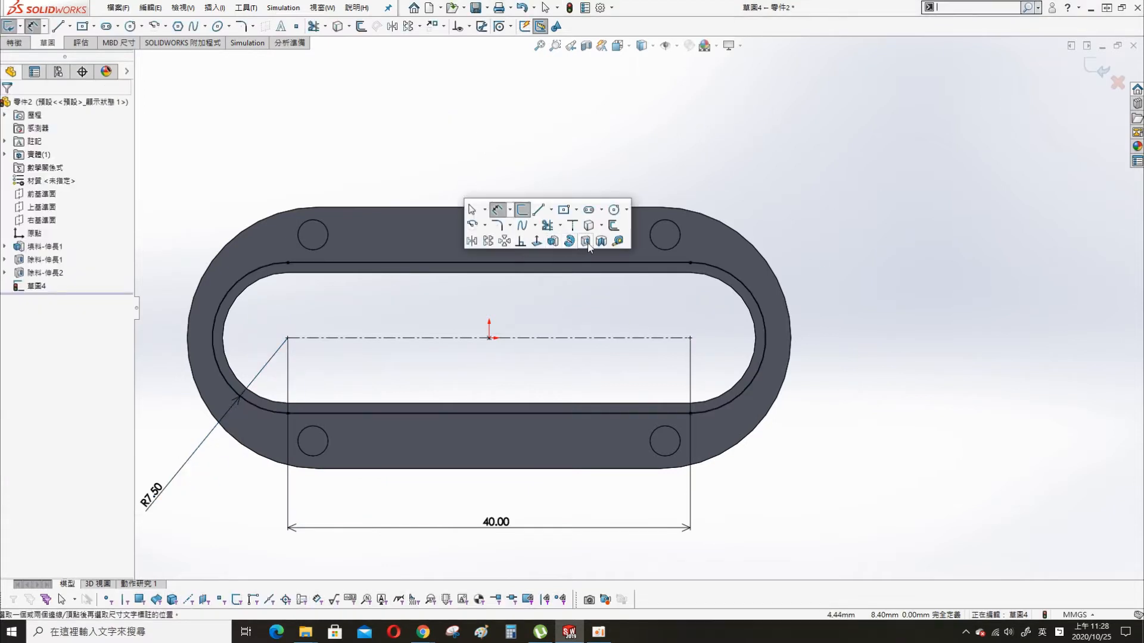
left_click(586, 242)
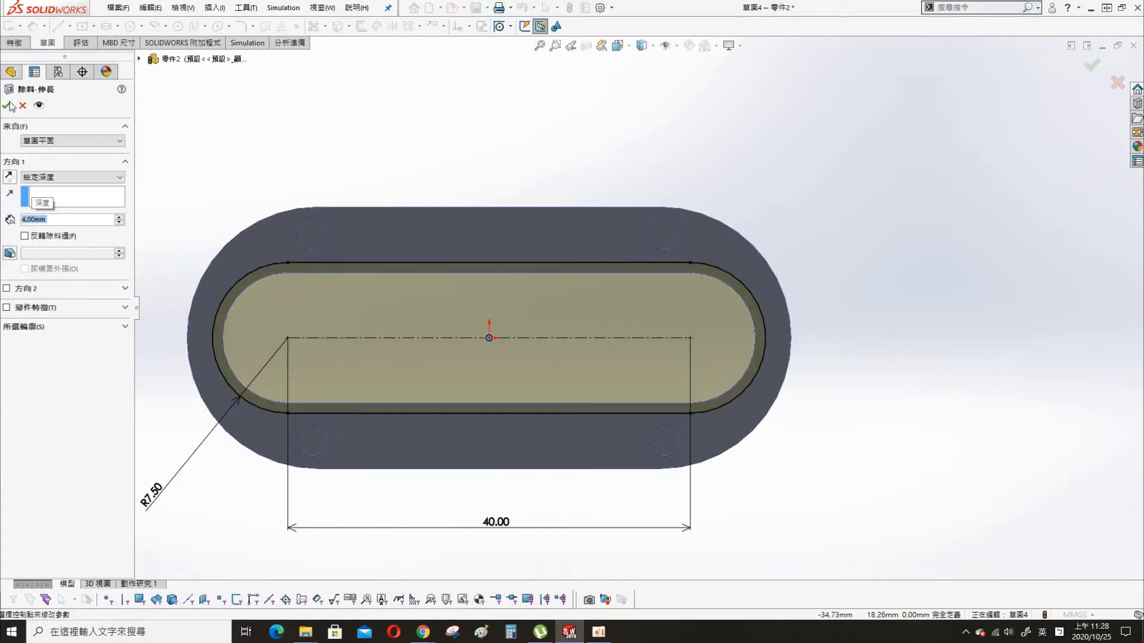
left_click(9, 105)
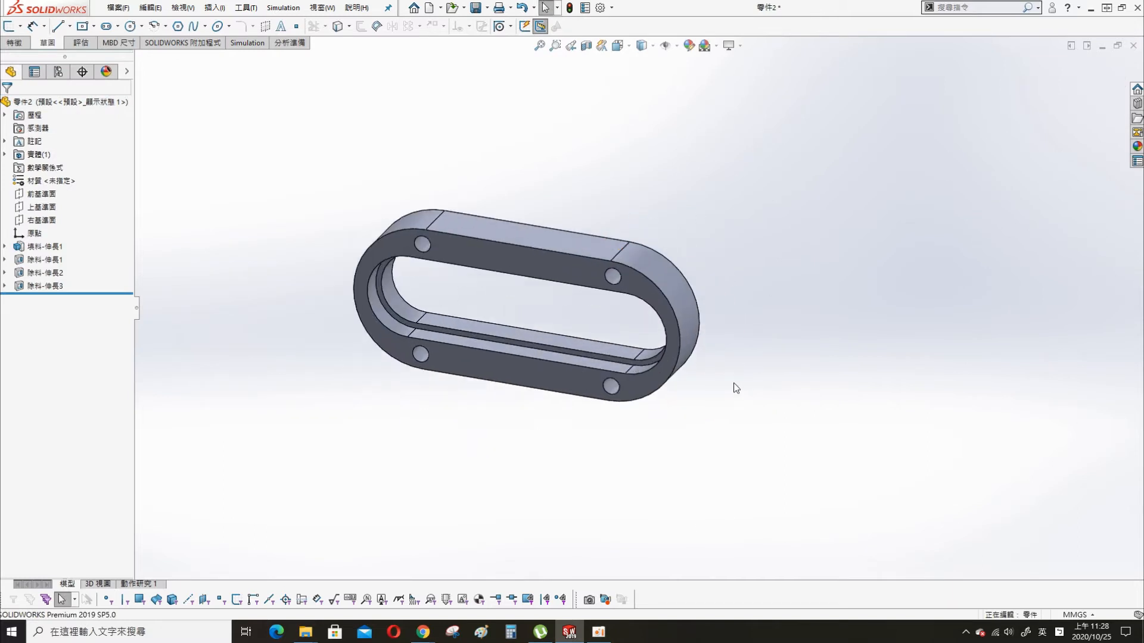
- Fillet the front and back outer perimeter edges of the plate with a 1 mm radius, following tangent edges
key("s")
left_click(338, 499)
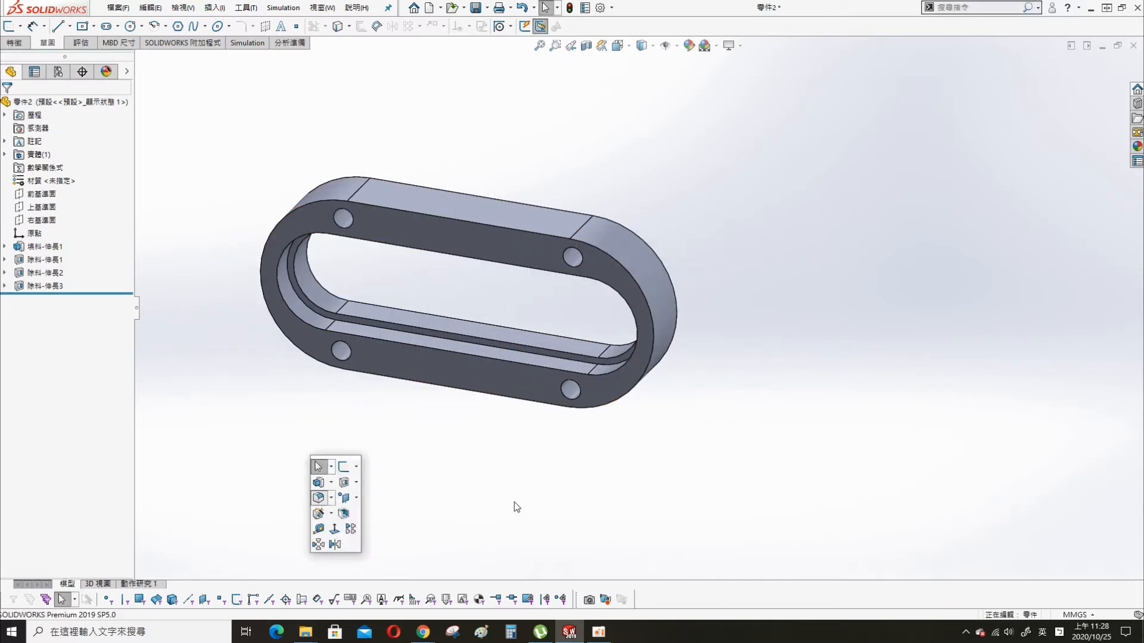
left_click(468, 226)
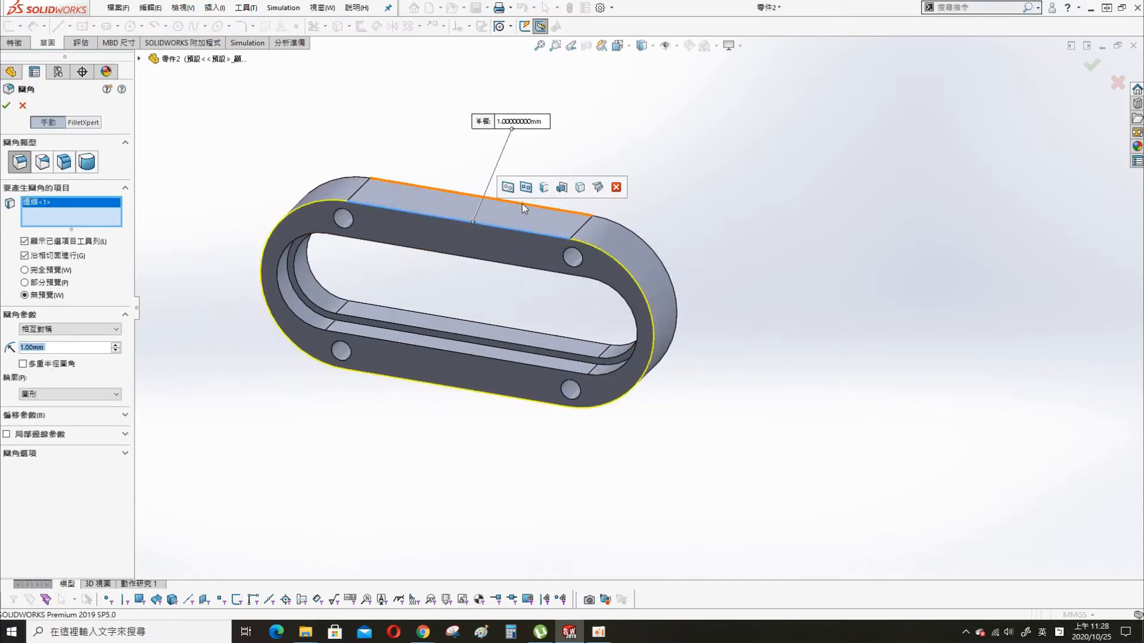
left_click(522, 204)
left_click(7, 106)
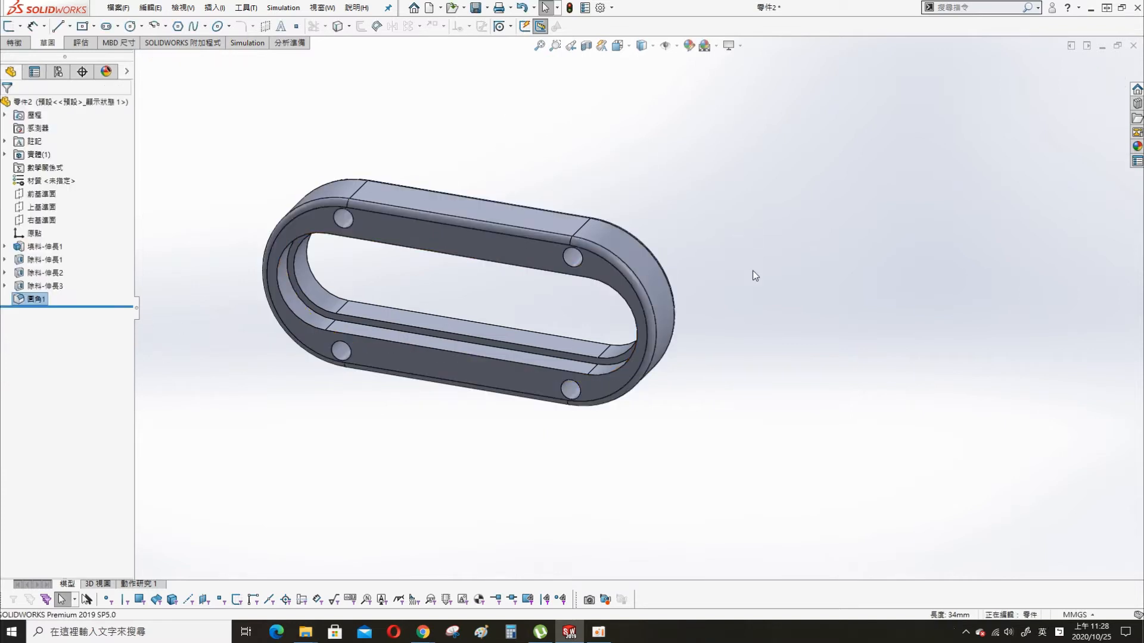
- Save the part as "rotation part" in the 20201025 SolidWorks project folder
middle_click_drag(752, 271, 665, 255)
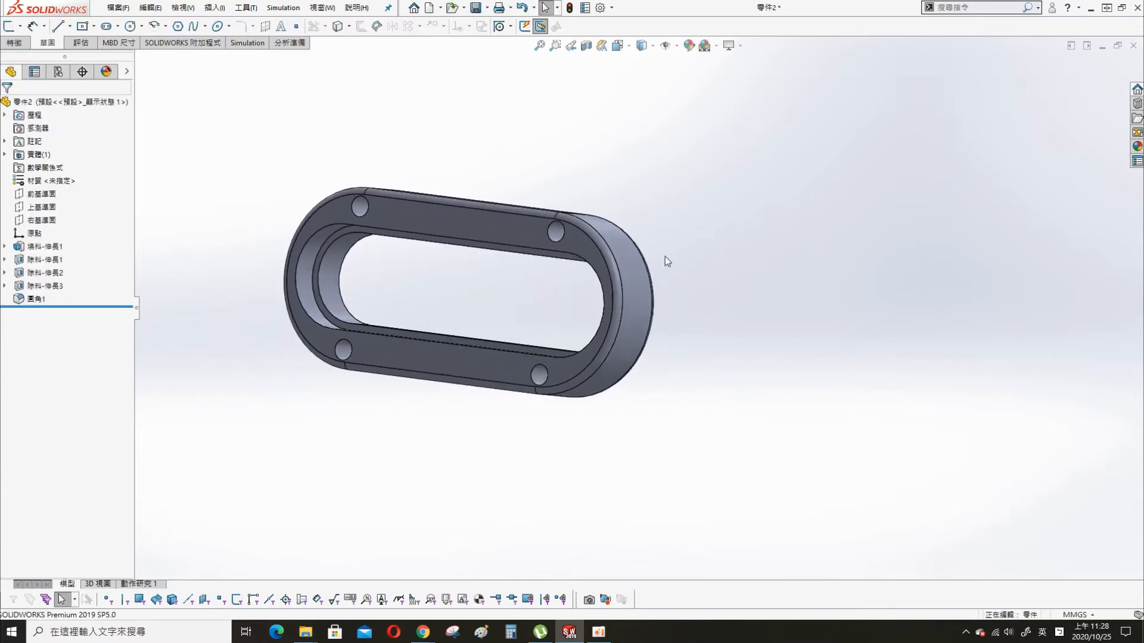
key("ctrl+s")
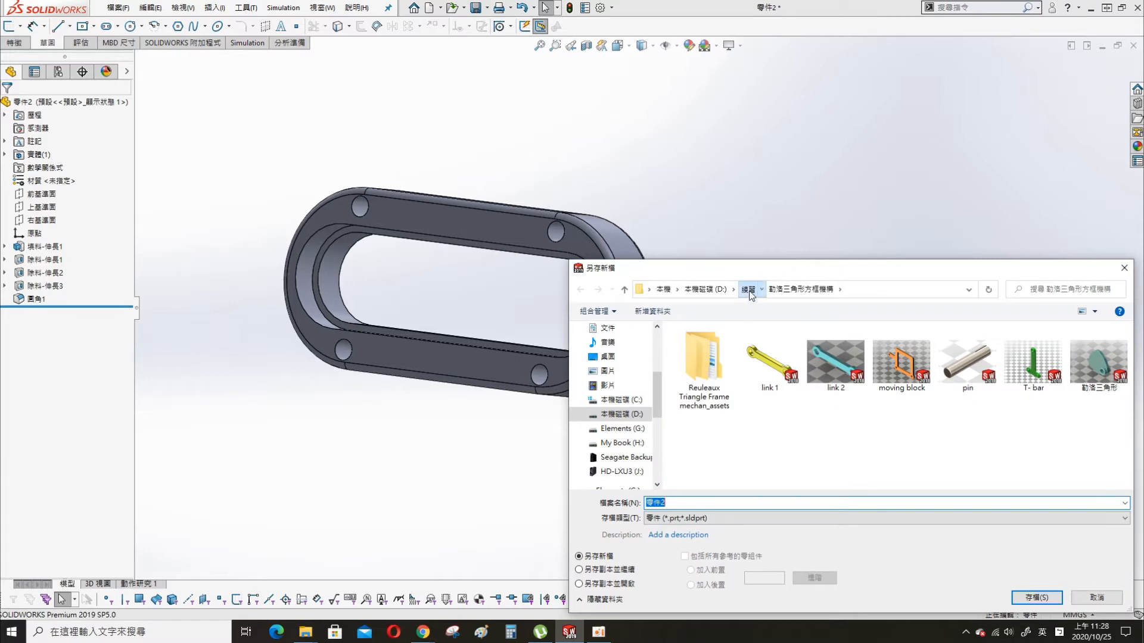
double_click(767, 349)
type("ro")
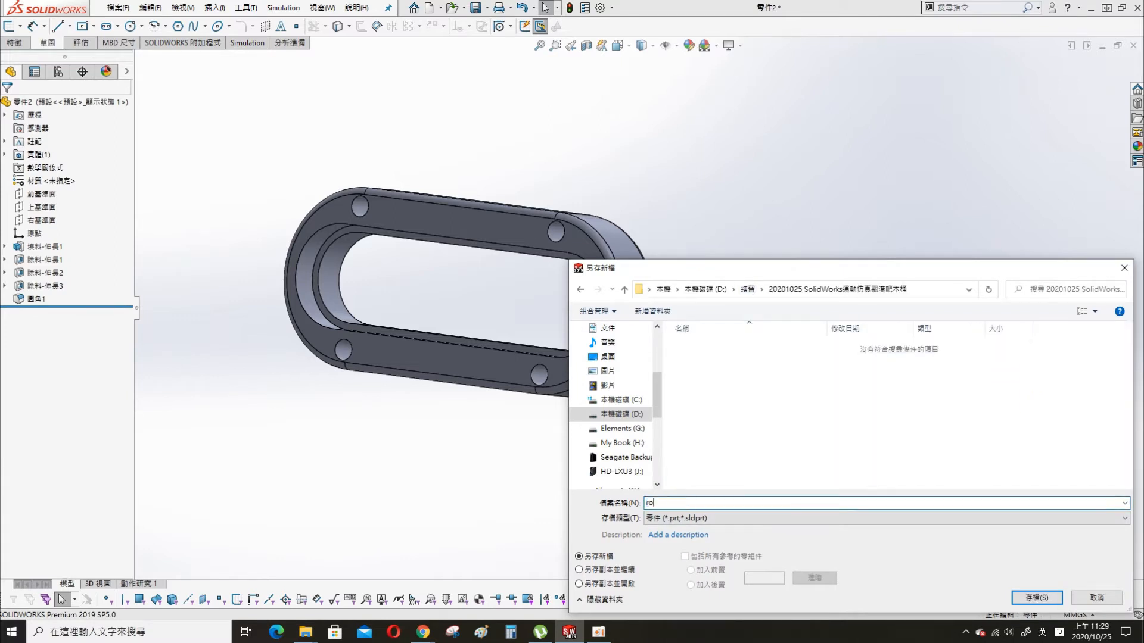
type("tation part")
key("Return")
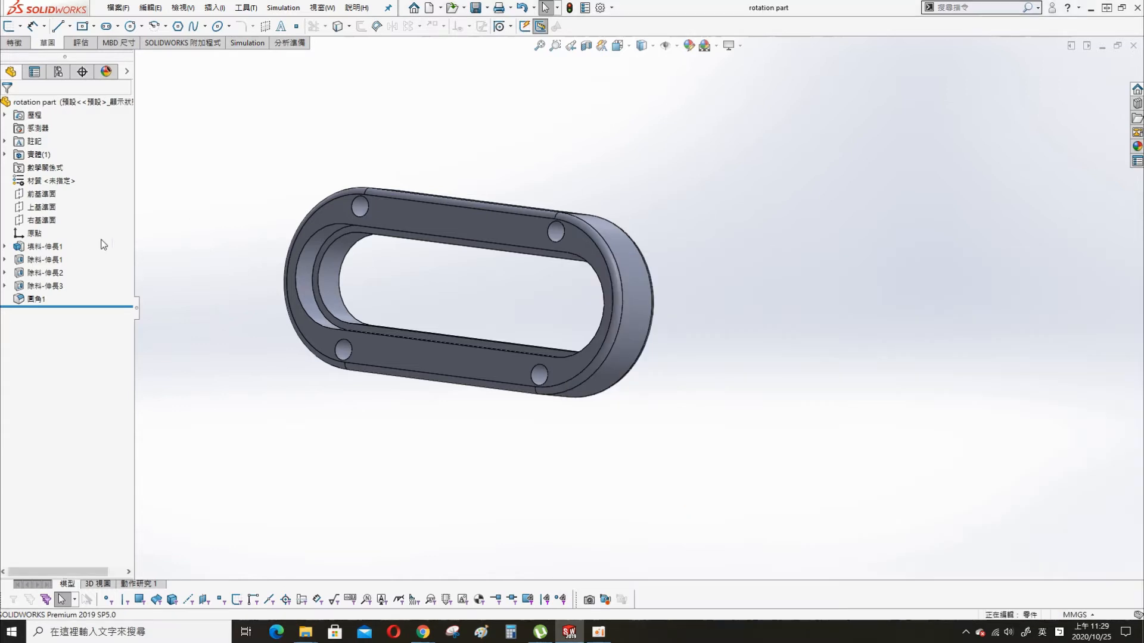
- Assign the wood material Balsa to the part
right_click(54, 186)
left_click(101, 197)
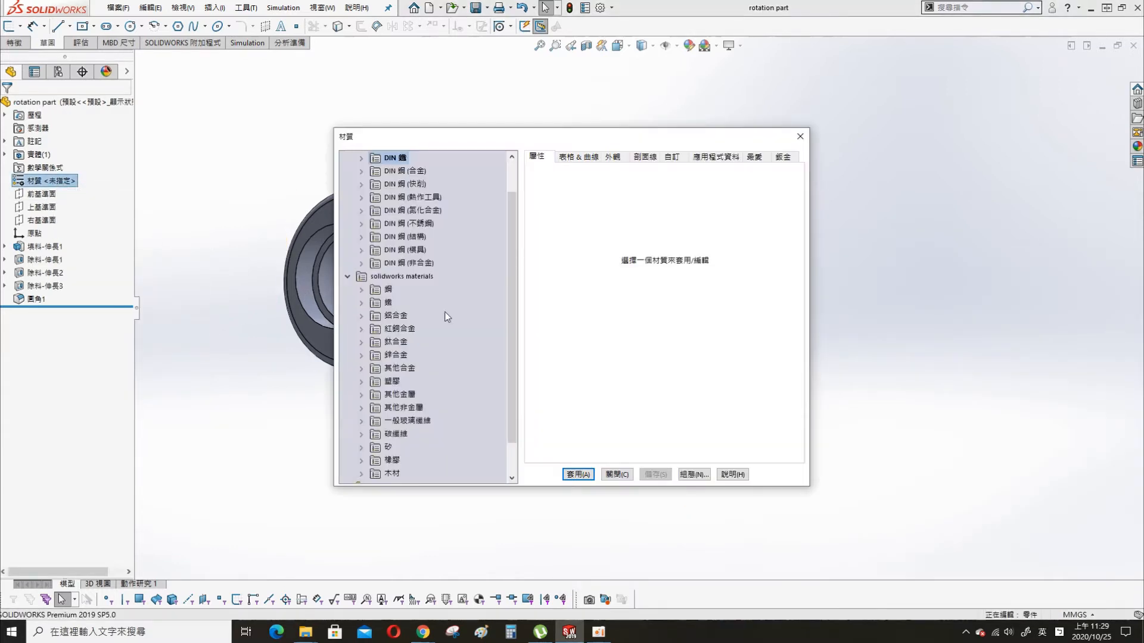
double_click(386, 474)
left_click(390, 382)
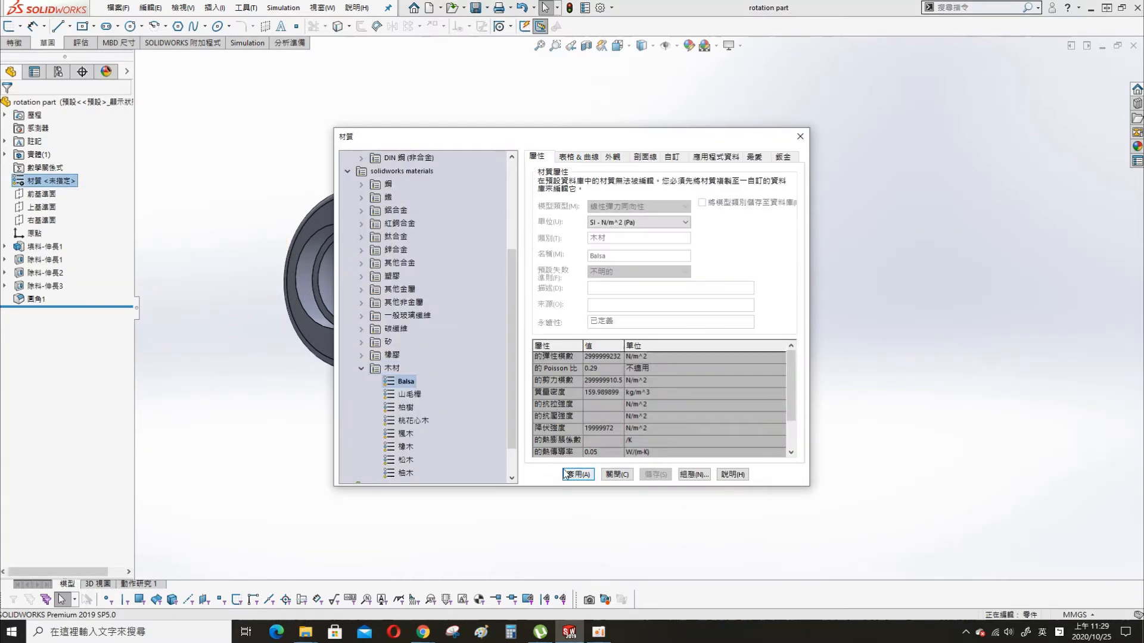
left_click(578, 475)
left_click(617, 475)
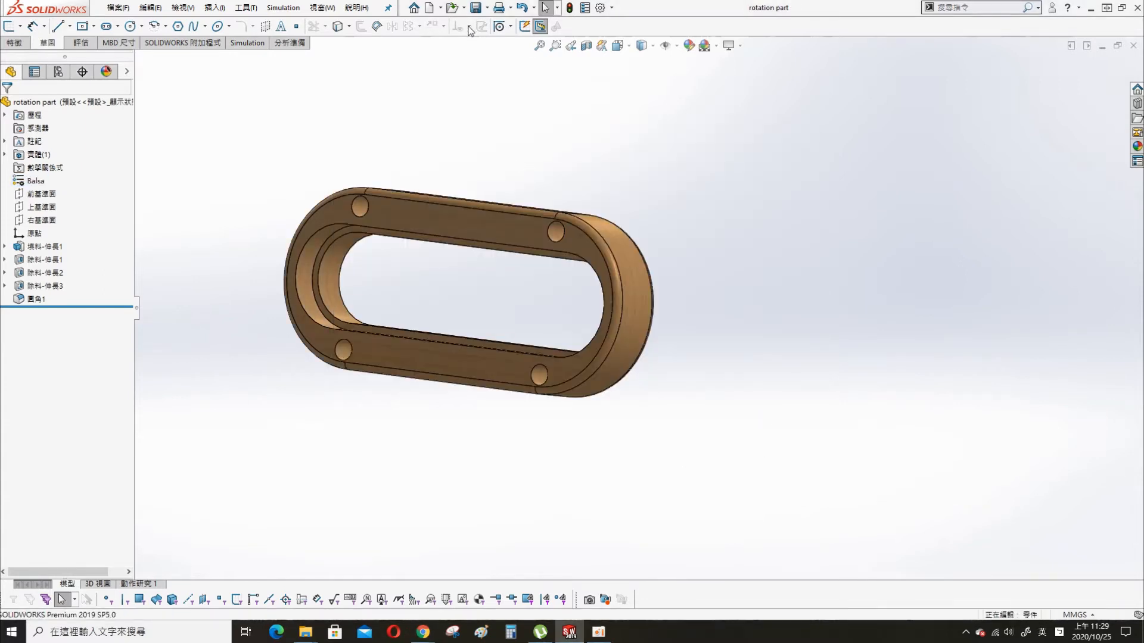
- Create a new part and start a sketch on its front plane
left_click(431, 8)
double_click(140, 159)
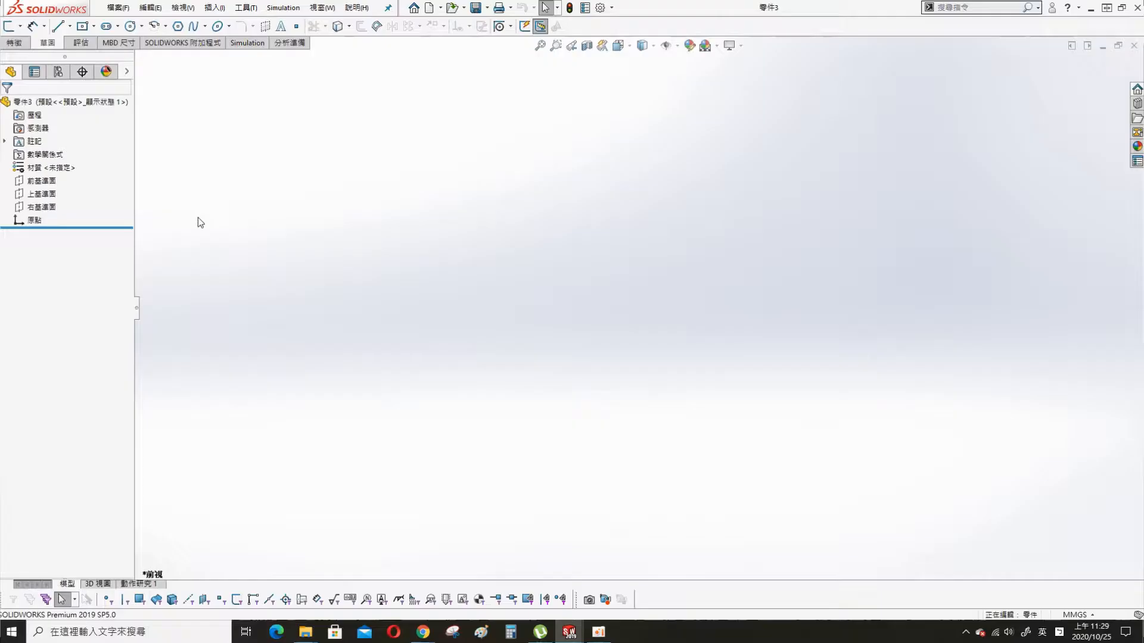
left_click(37, 180)
left_click(54, 162)
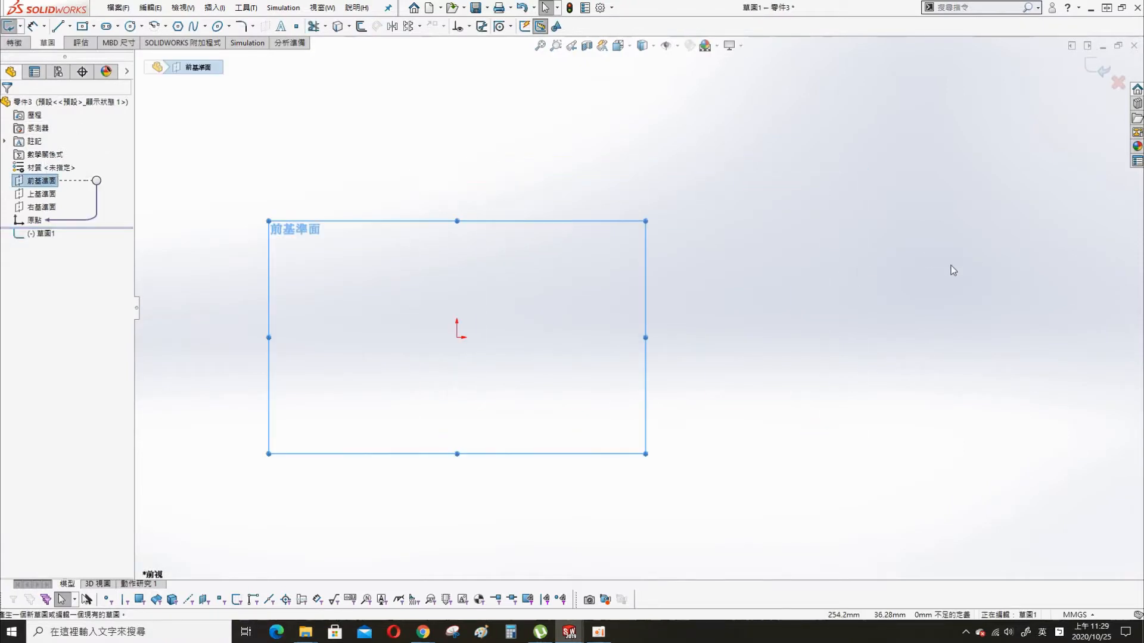
- Draw a closed four-sided profile from the origin, about 167 mm long, with vertical sides about 70 mm and 30 mm high and a sloping top
key("s")
left_click(554, 243)
left_click(456, 338)
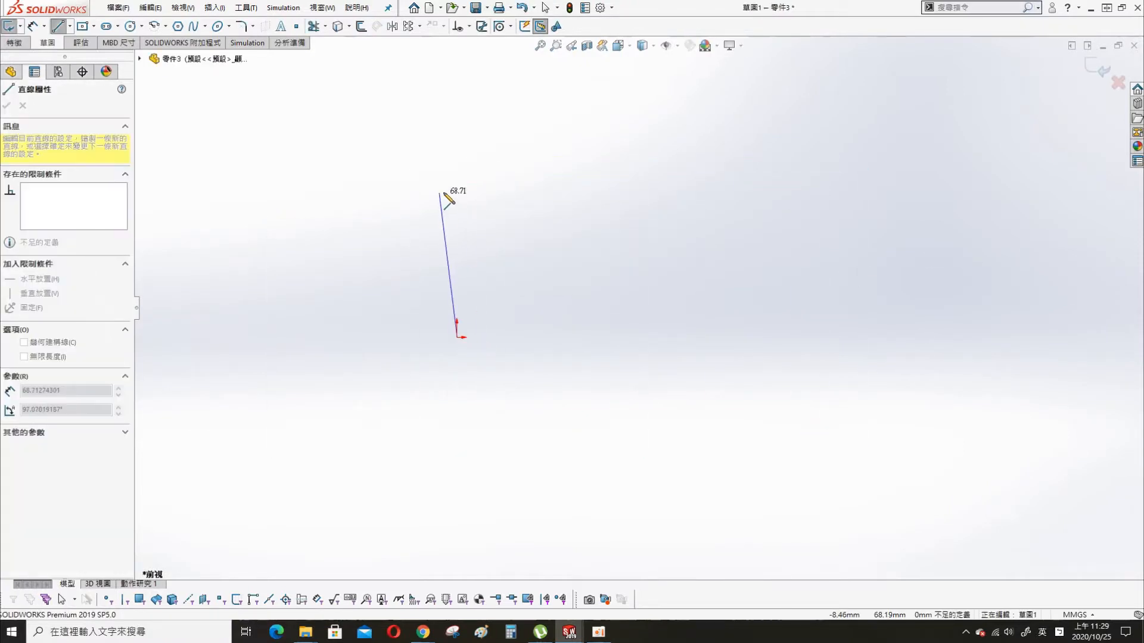
left_click(457, 190)
left_click(808, 273)
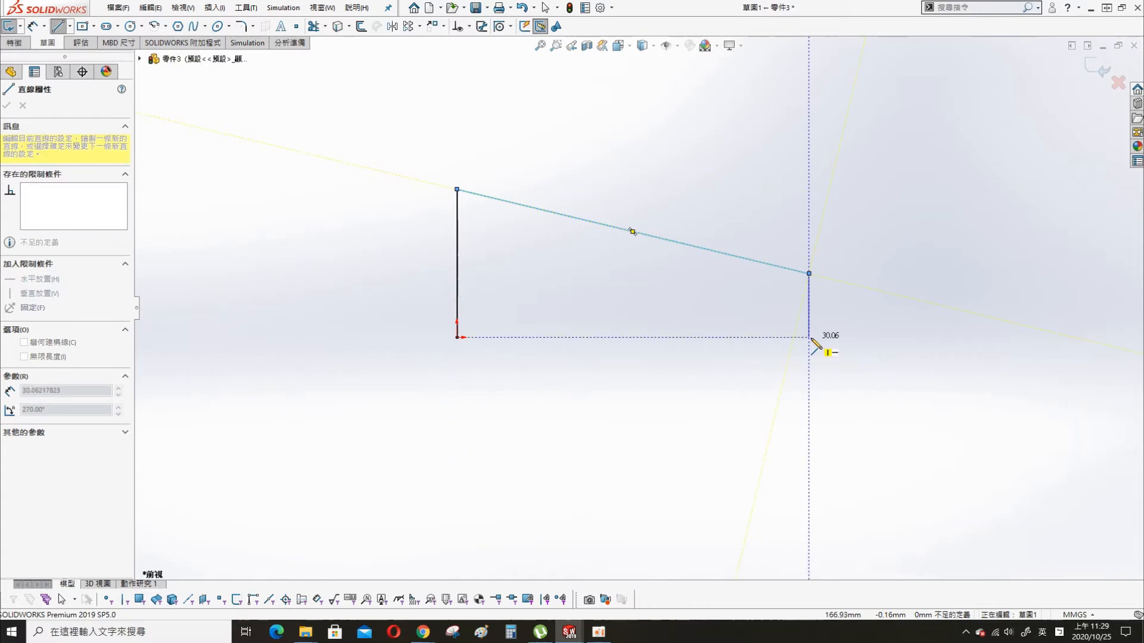
left_click(808, 337)
left_click(457, 337)
key("Escape")
- Dimension the profile's horizontal base line as 500 mm
key("s")
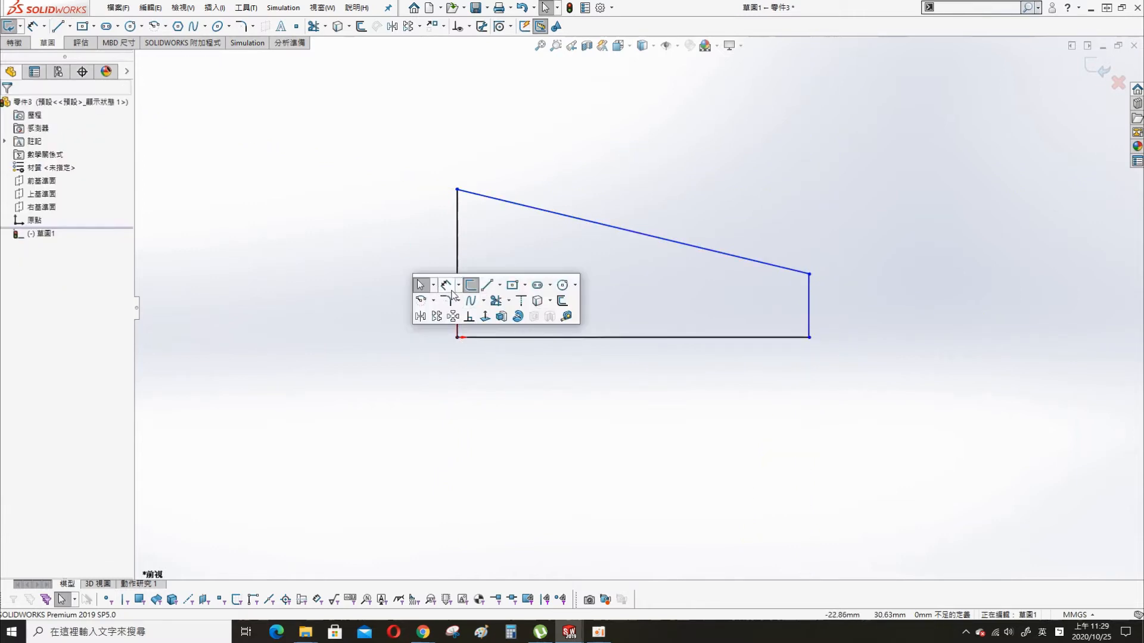
left_click(446, 284)
left_click(612, 337)
left_click(595, 384)
type("500")
key("Return")
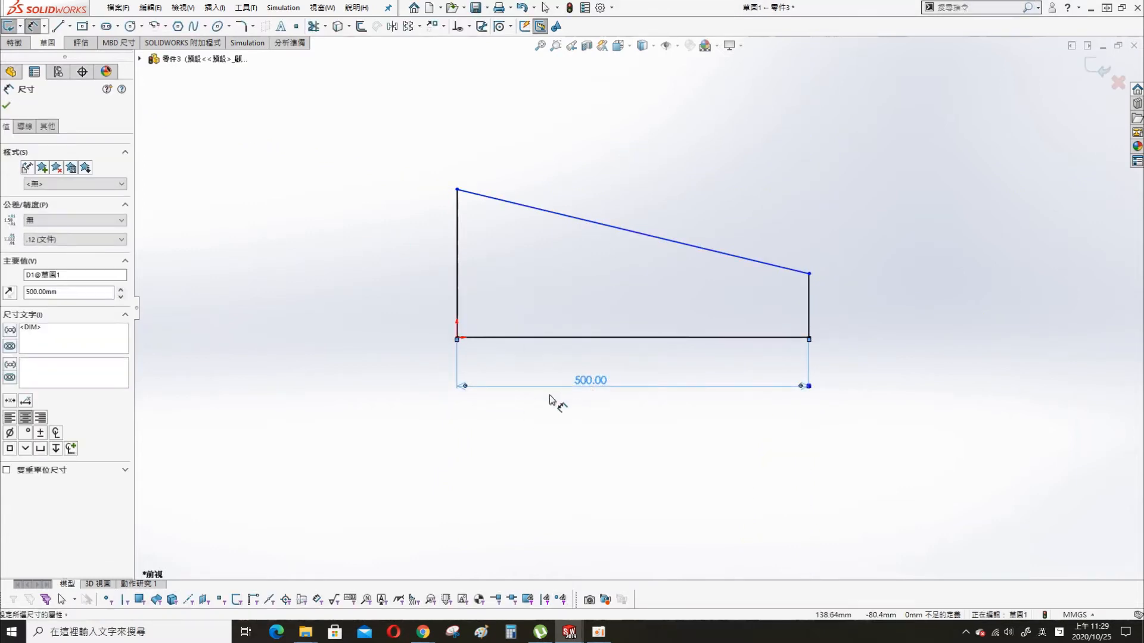
- Dimension the profile's left vertical side as 80 mm
left_click(458, 291)
left_click(384, 280)
type("80")
key("Return")
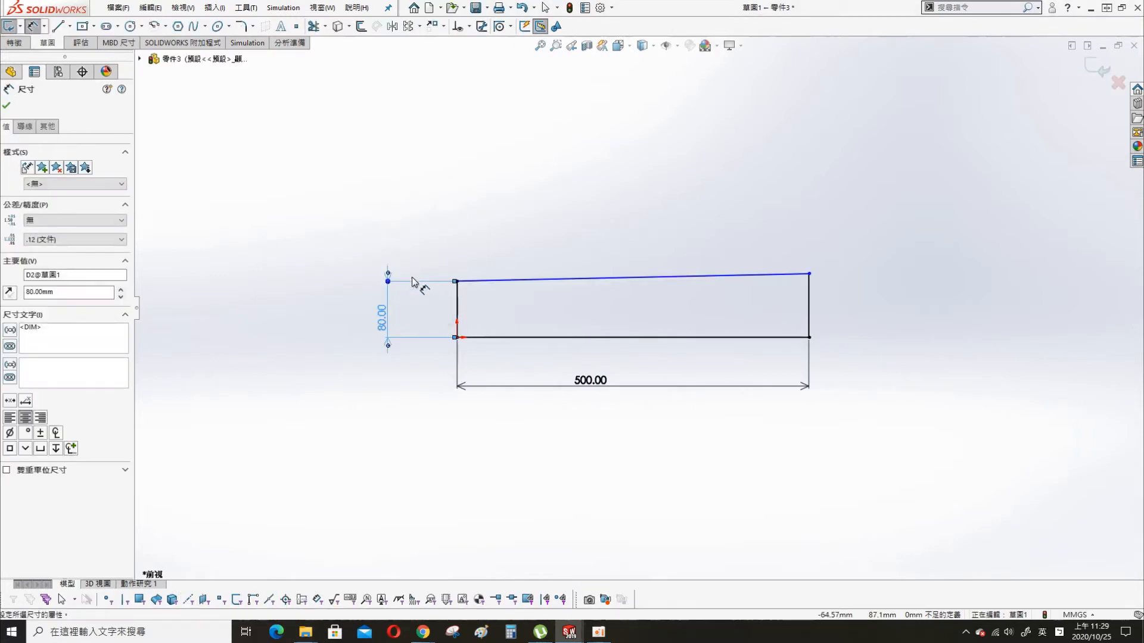
- Lower the profile's upper-right corner and dimension the angle between the sloping top line and the base as 4 degrees
left_click_drag(809, 274, 815, 311)
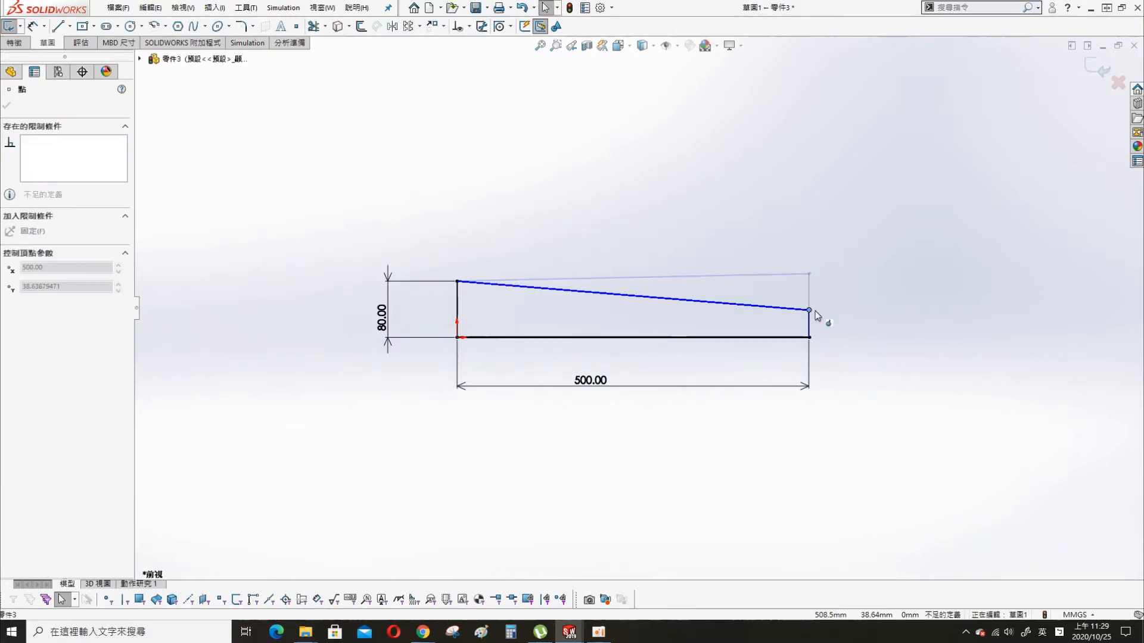
left_click(651, 297)
left_click(632, 338)
left_click(694, 315)
type("4")
key("Return")
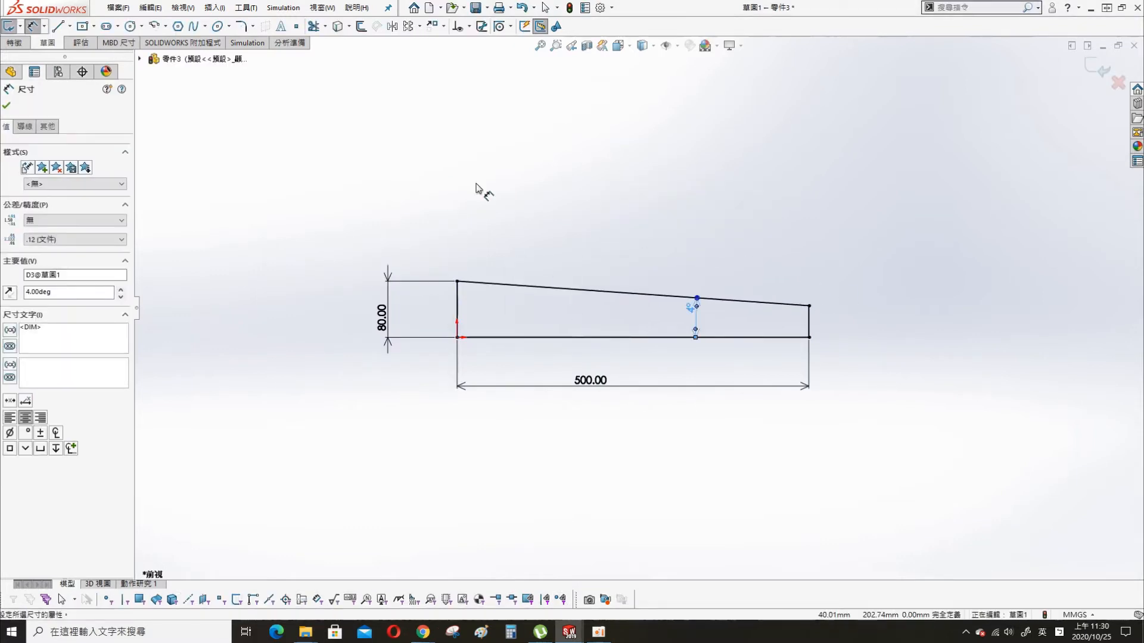
- Extrude the ramp profile symmetrically about its sketch plane to a total depth of 100 mm
scroll(601, 320, "up", 5)
middle_click_drag(601, 320, 623, 294)
key("s")
left_click(711, 356)
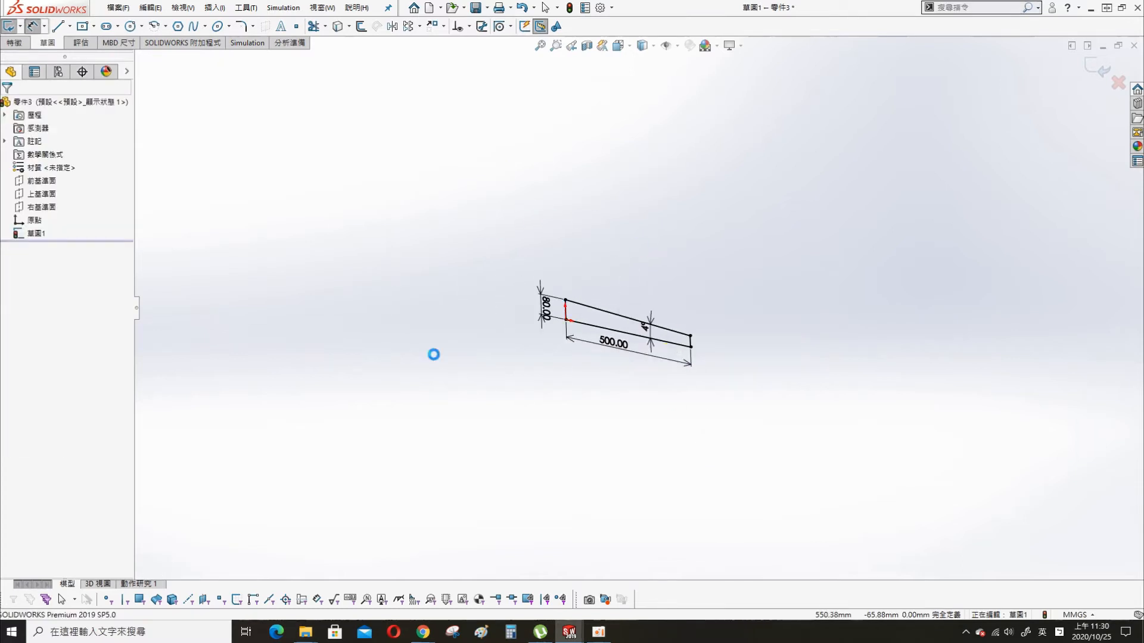
left_click(71, 181)
left_click(66, 228)
type("100")
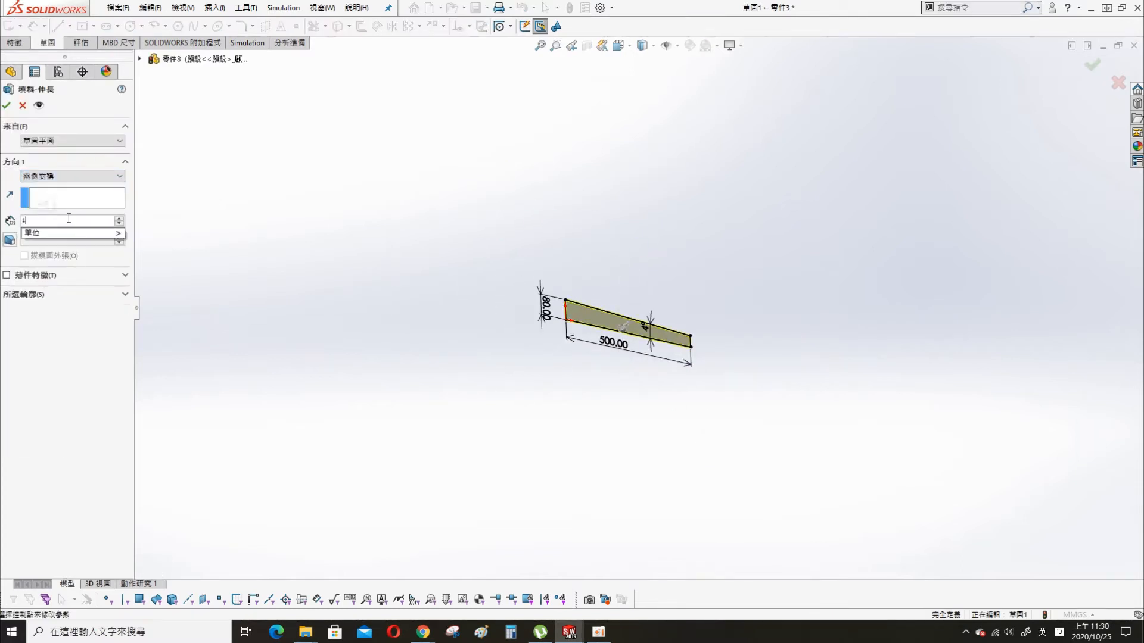
key("Return")
left_click(8, 107)
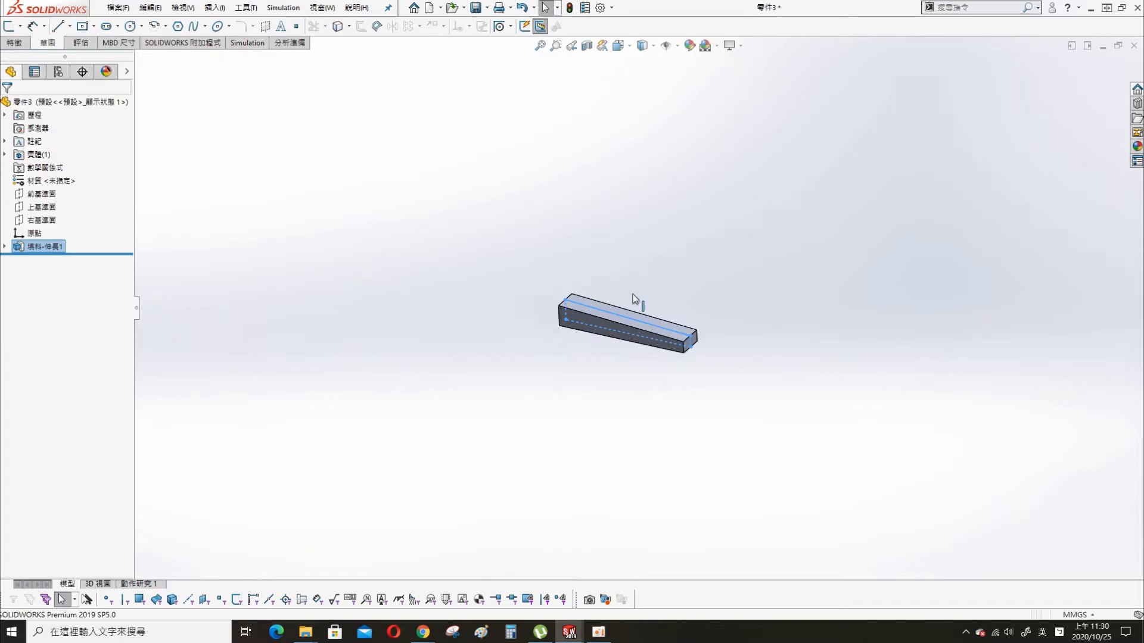
- Fillet the ramp's edges with a 2 mm radius by selecting its side, end and remaining outer faces
left_click(736, 393)
scroll(717, 342, "down", 5)
key("s")
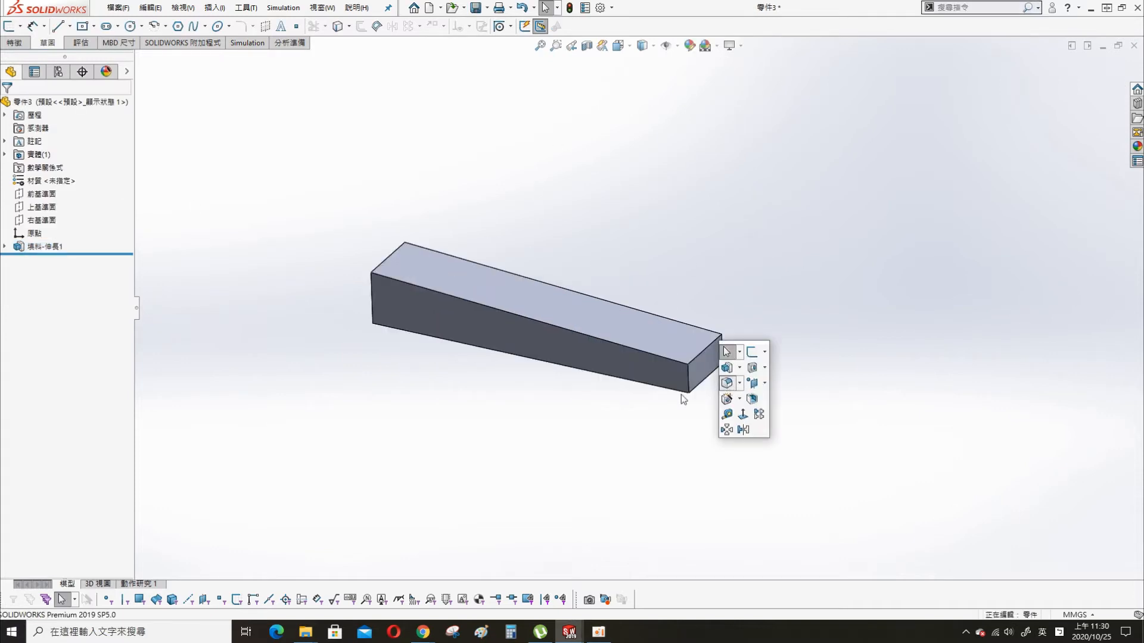
left_click(727, 387)
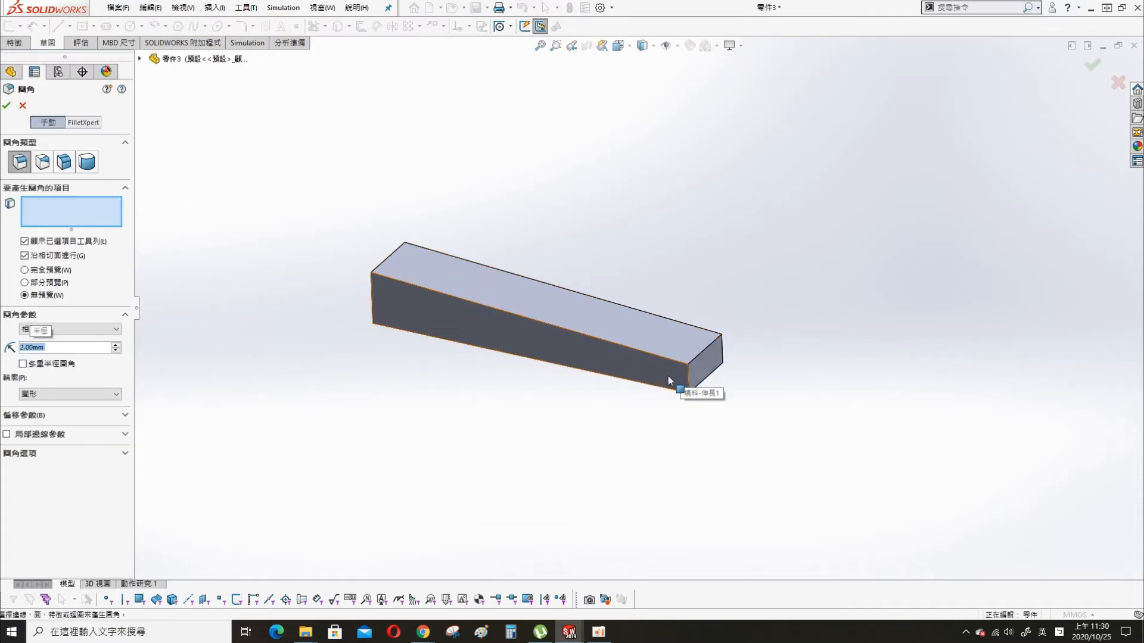
left_click(667, 383)
left_click(701, 374)
middle_click_drag(802, 387, 671, 490)
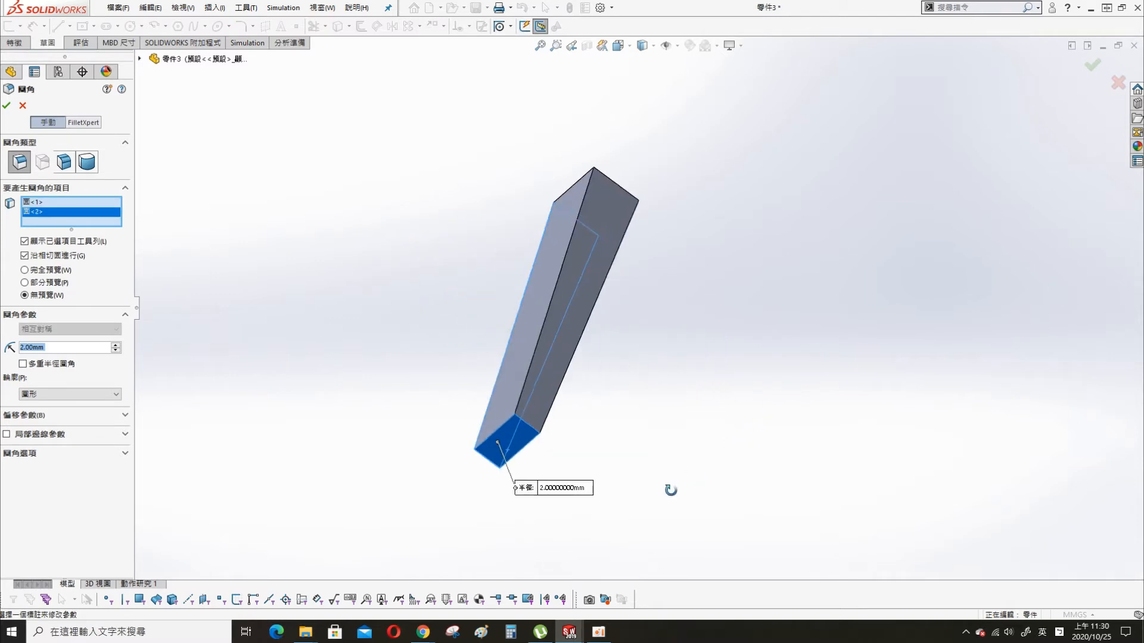
left_click(570, 347)
middle_click_drag(575, 358, 659, 358)
left_click(685, 212)
middle_click_drag(750, 394, 726, 179)
left_click(661, 267)
key("Return")
middle_click_drag(382, 252, 587, 220)
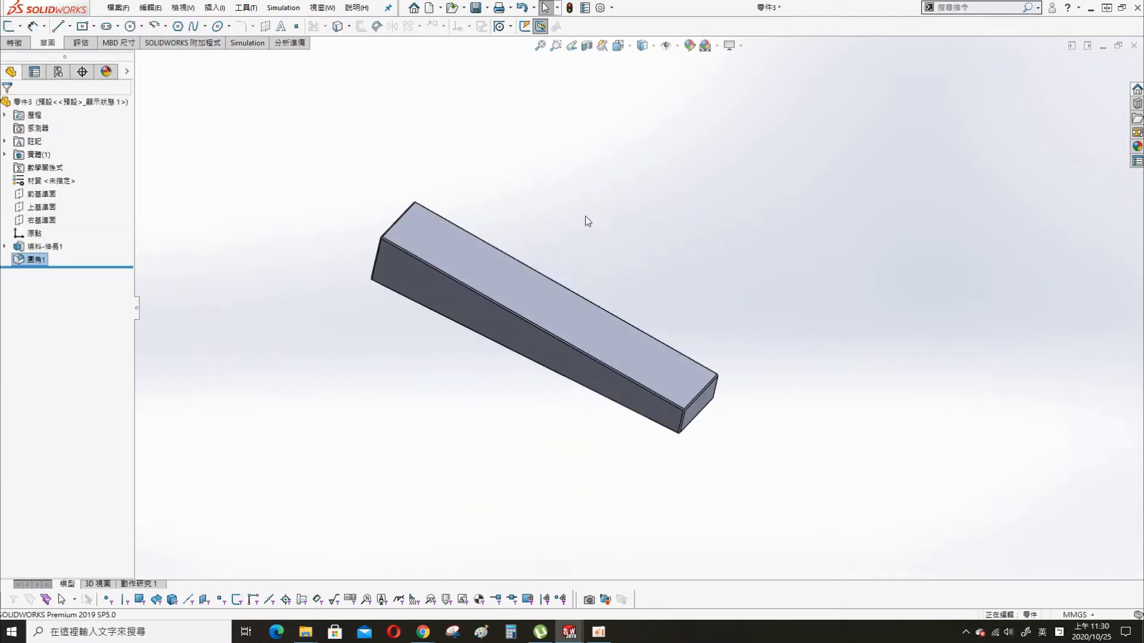
right_click(67, 104)
key("Escape")
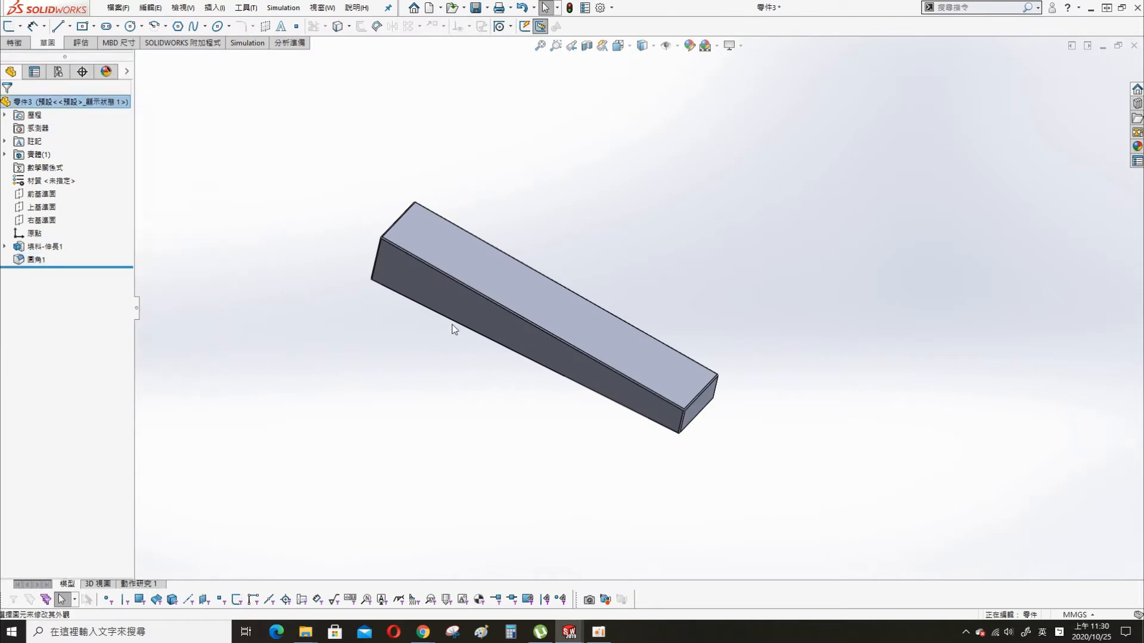
left_click(23, 105)
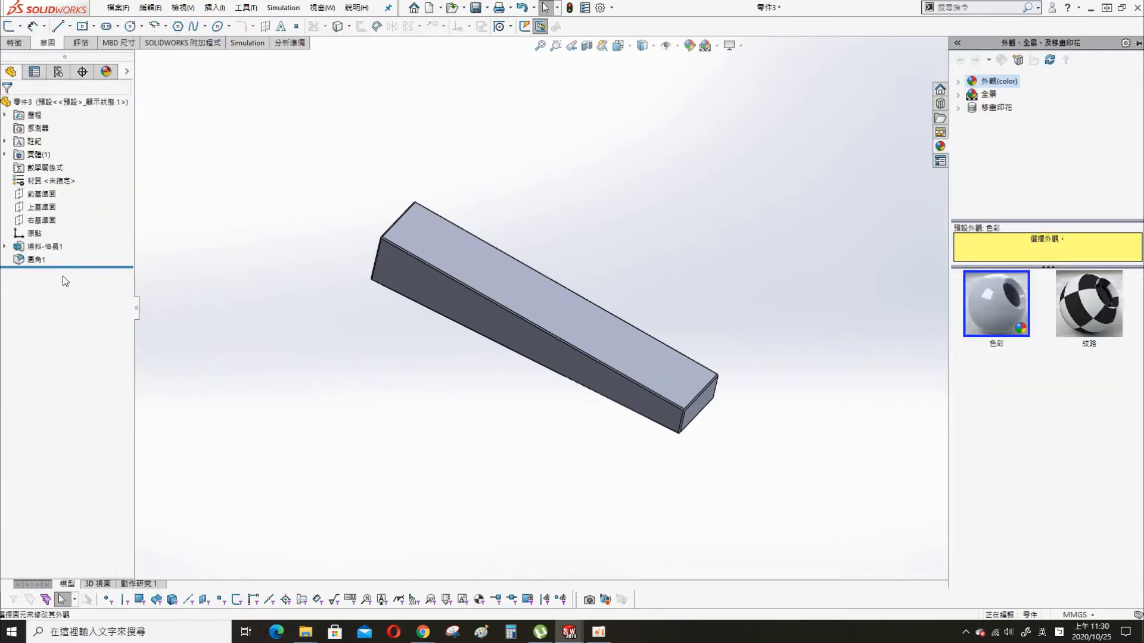
- Assign the wood material 柚木 (teak) to the ramp and save the part as 斜板
right_click(40, 184)
left_click(83, 190)
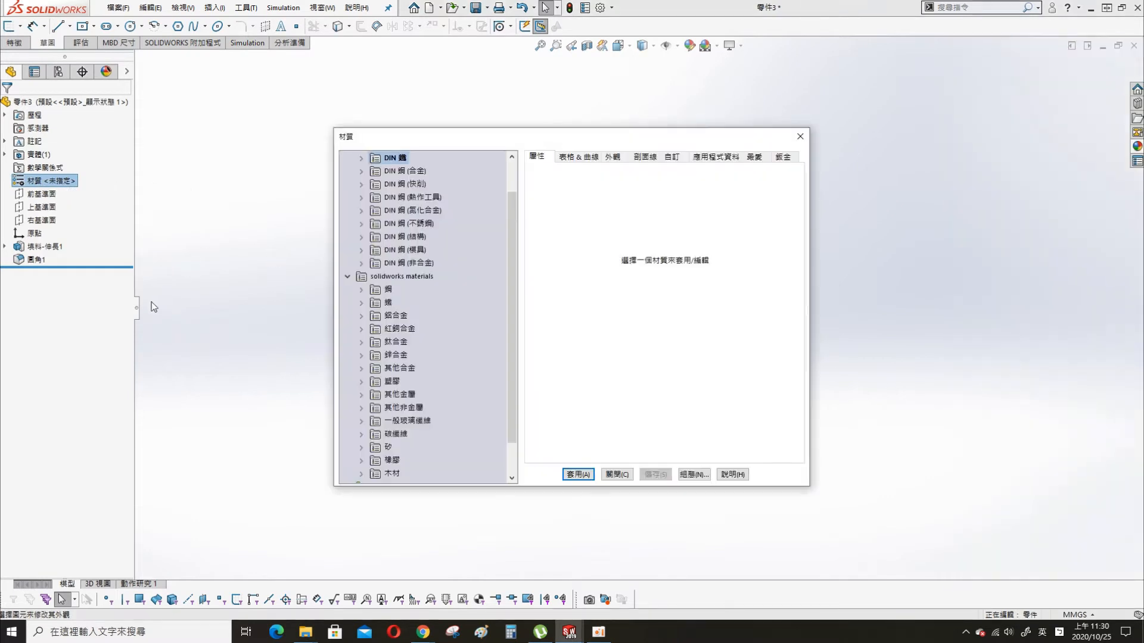
left_click(358, 475)
double_click(400, 468)
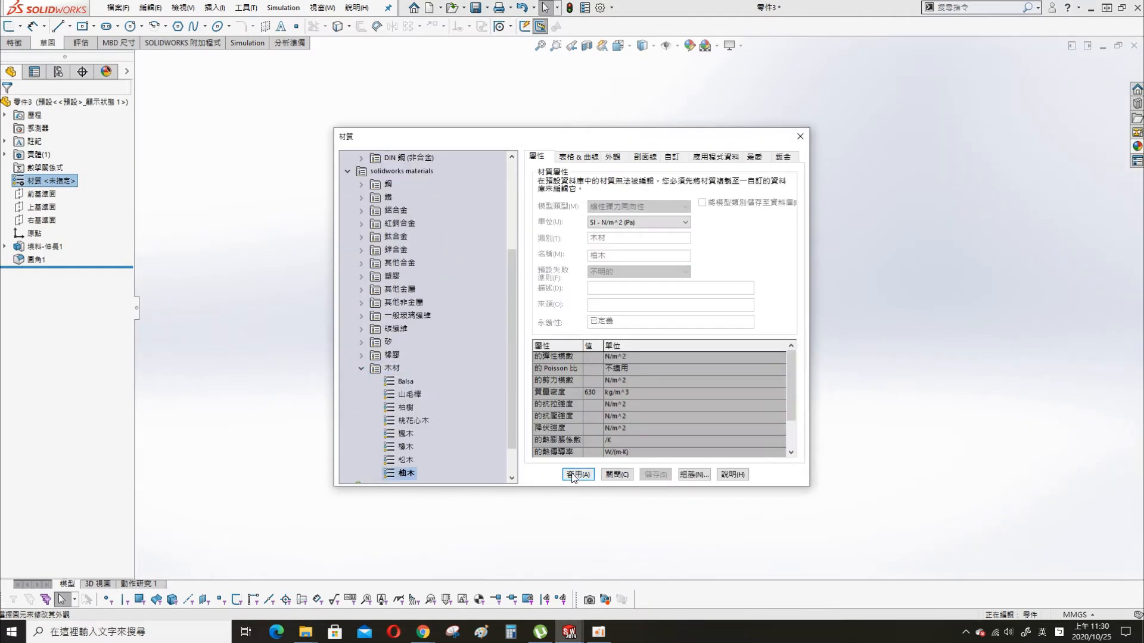
key("ctrl+s")
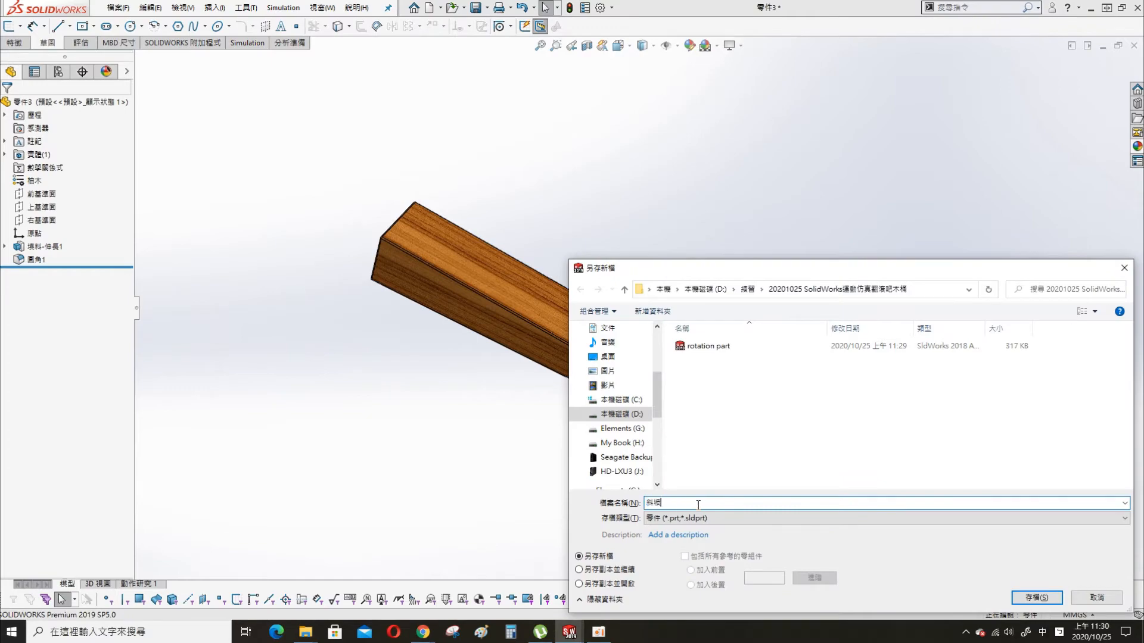
key("Return")
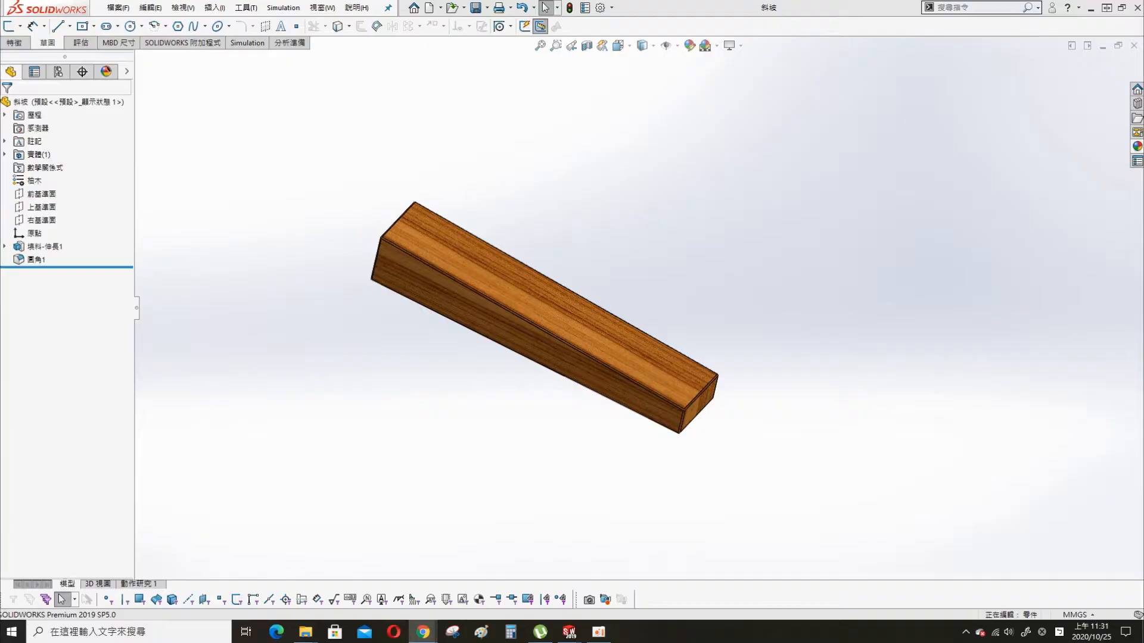
- Create a new part and sketch a vertical centerline about 148 mm long on the front plane
left_click(429, 7)
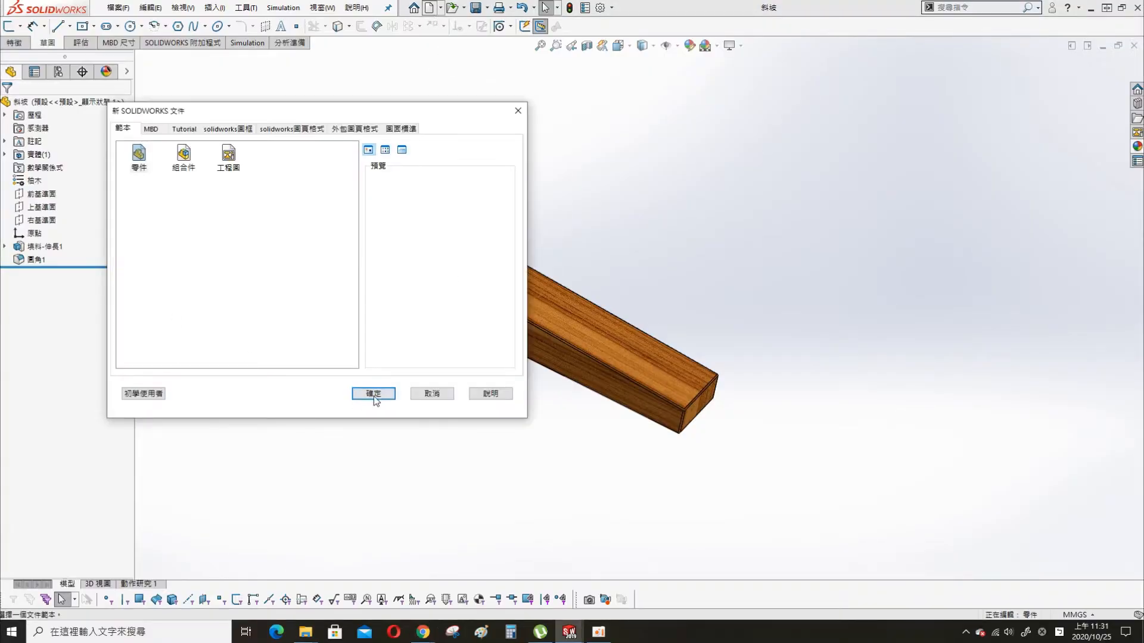
left_click(373, 394)
left_click(45, 181)
left_click(113, 175)
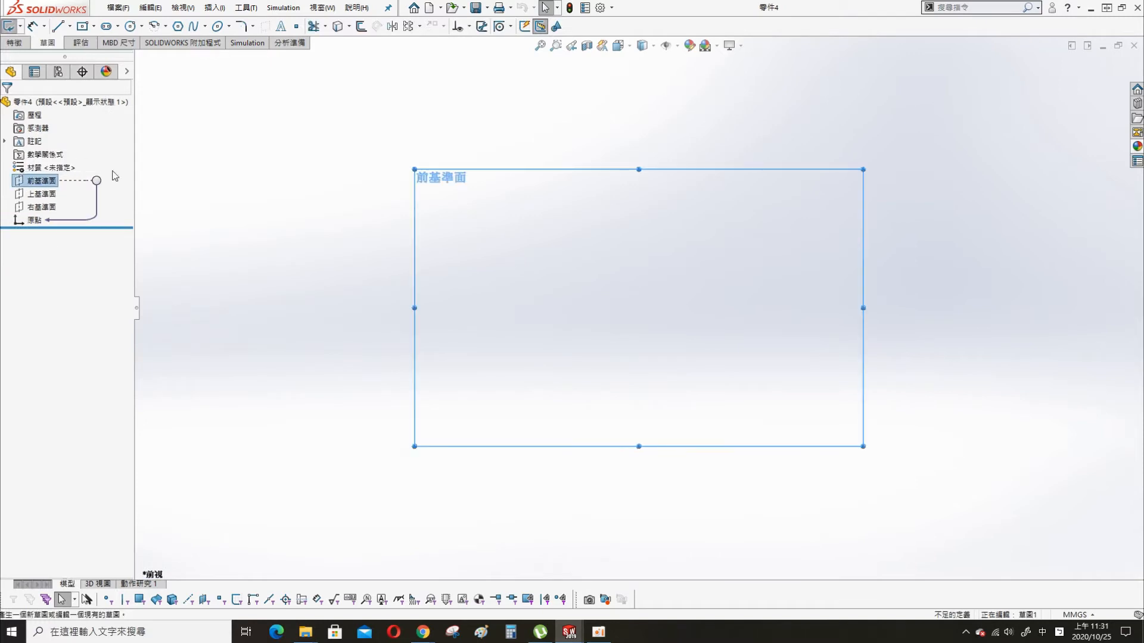
left_click(70, 27)
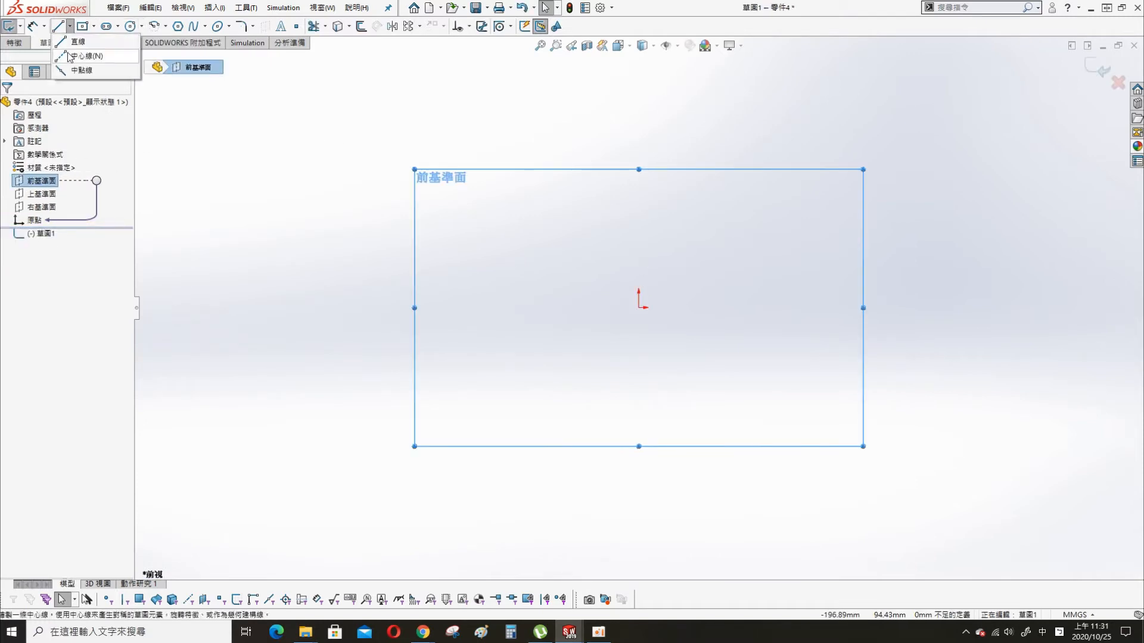
left_click(75, 55)
left_click(623, 141)
left_click(631, 513)
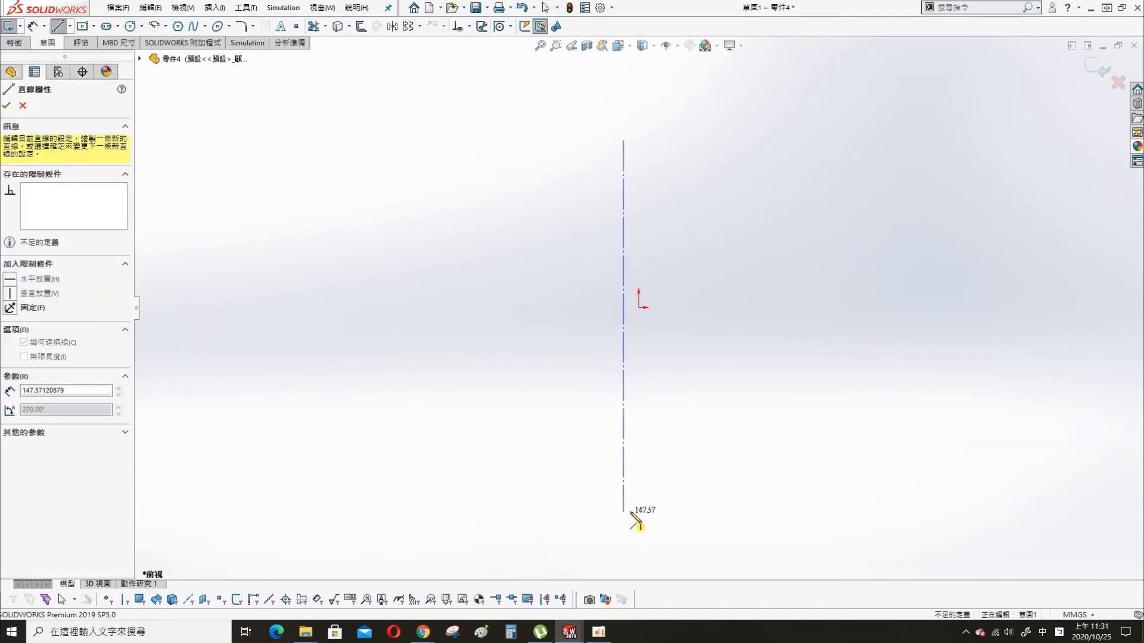
key("Escape")
- Constrain the midpoint of the vertical centerline to the sketch origin
left_click(624, 325)
left_click(647, 303, "ctrl")
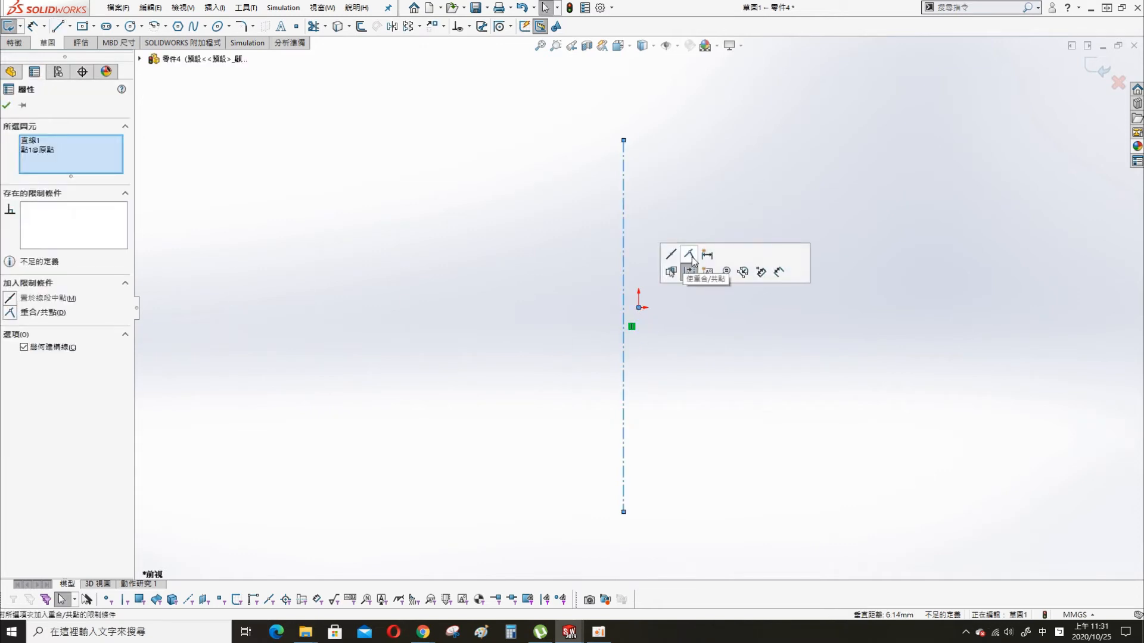
left_click(671, 255)
left_click(906, 299)
- Draw a right-hand semicircular arc of about 46 mm radius centred on the origin and close it with a vertical line
left_click(155, 27)
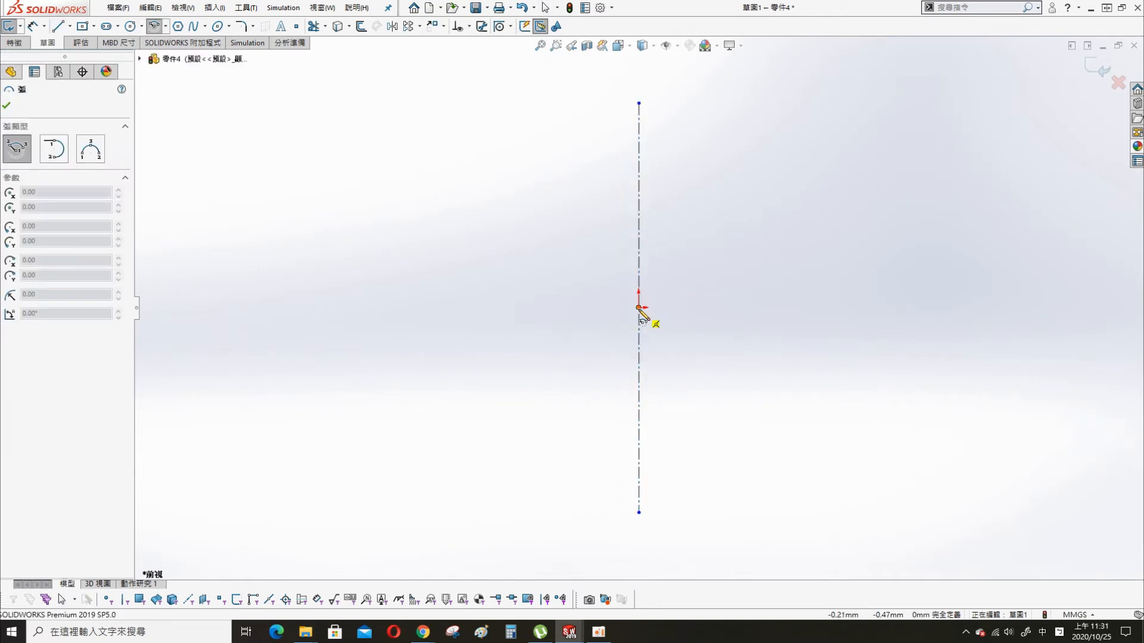
left_click(639, 307)
left_click(638, 194)
left_click(639, 423)
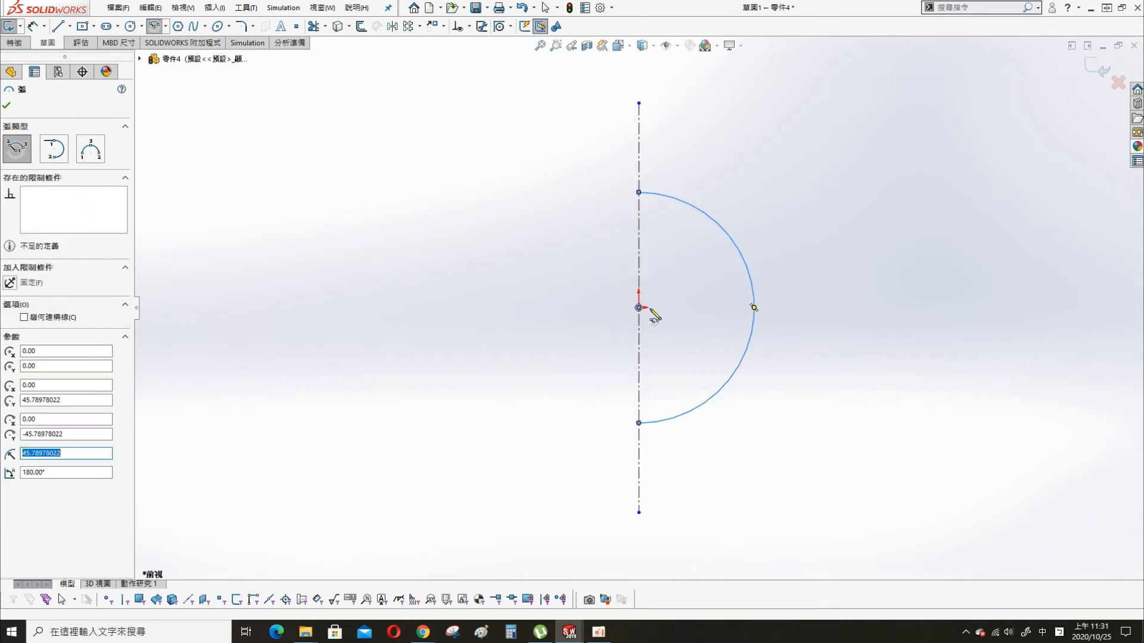
key("l")
left_click(638, 193)
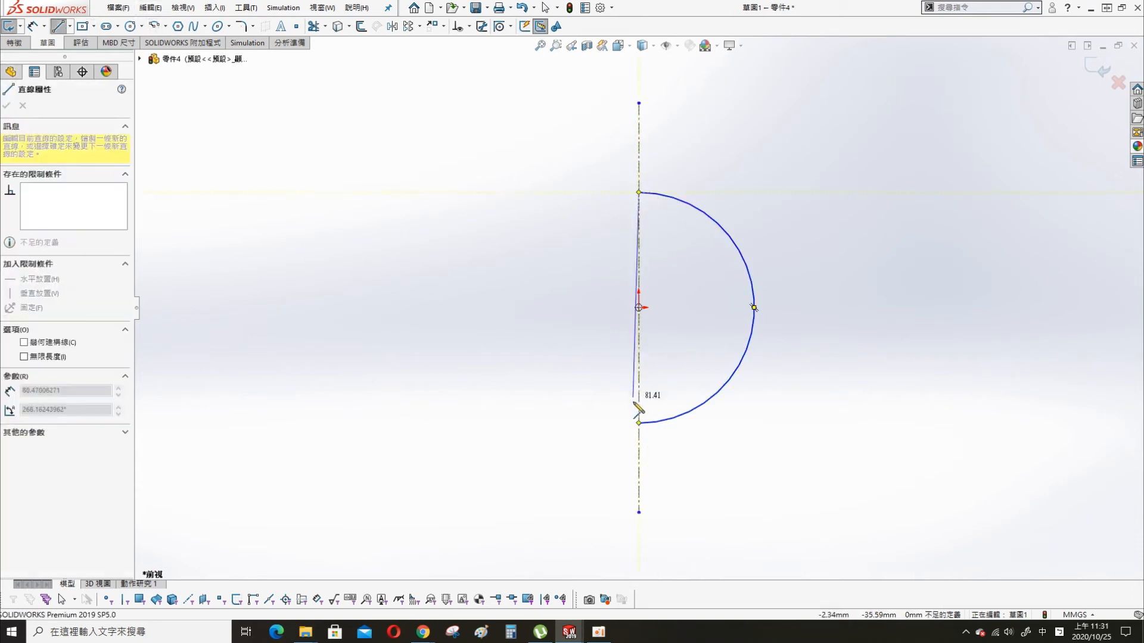
left_click(638, 423)
key("Escape")
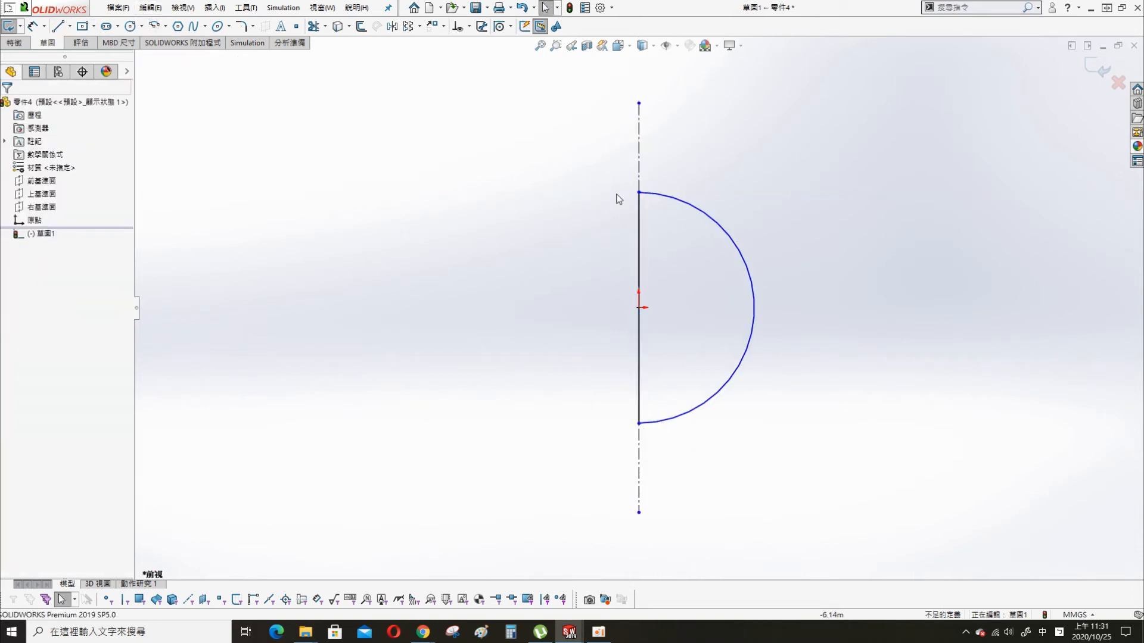
- Dimension the semicircle's radius with the equation =14.98/2
key("s")
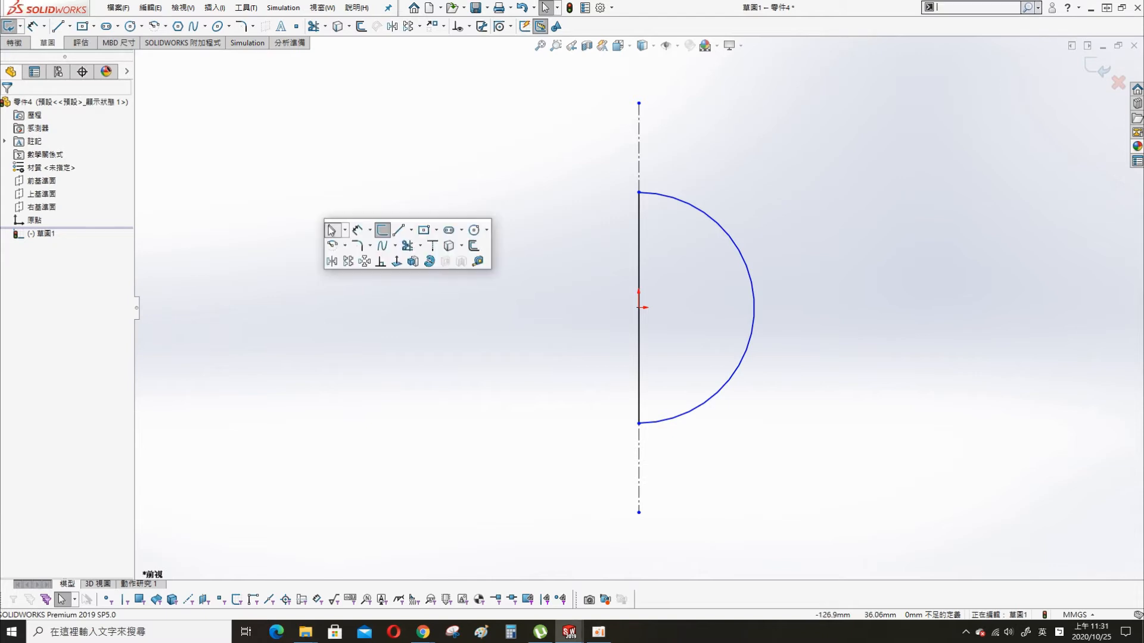
left_click(358, 231)
left_click(743, 267)
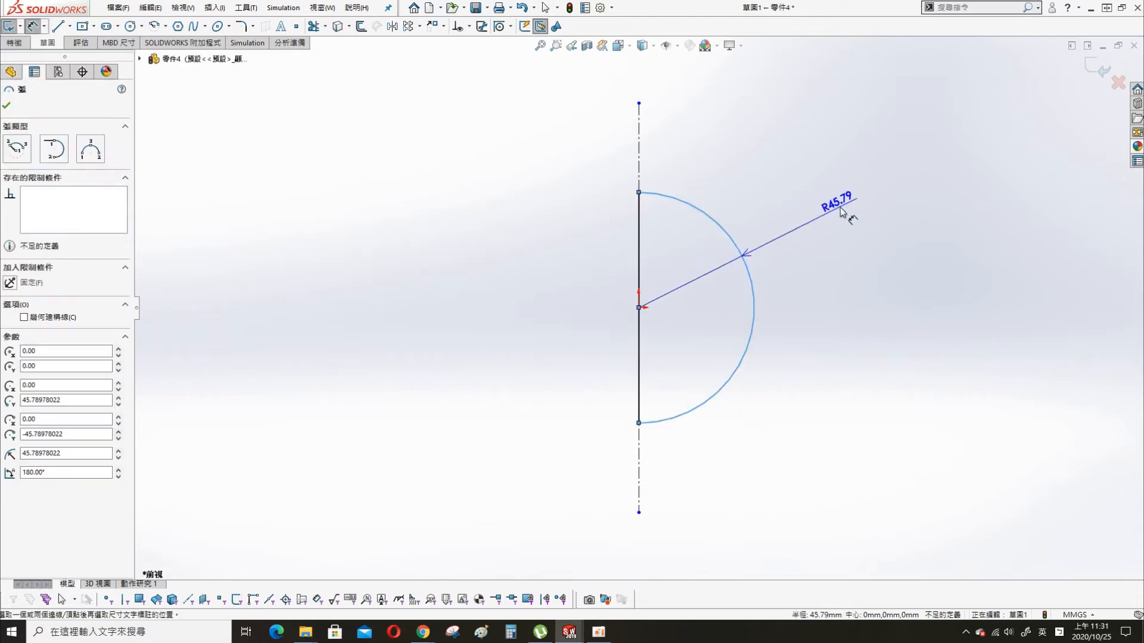
left_click(840, 206)
type("=14.9")
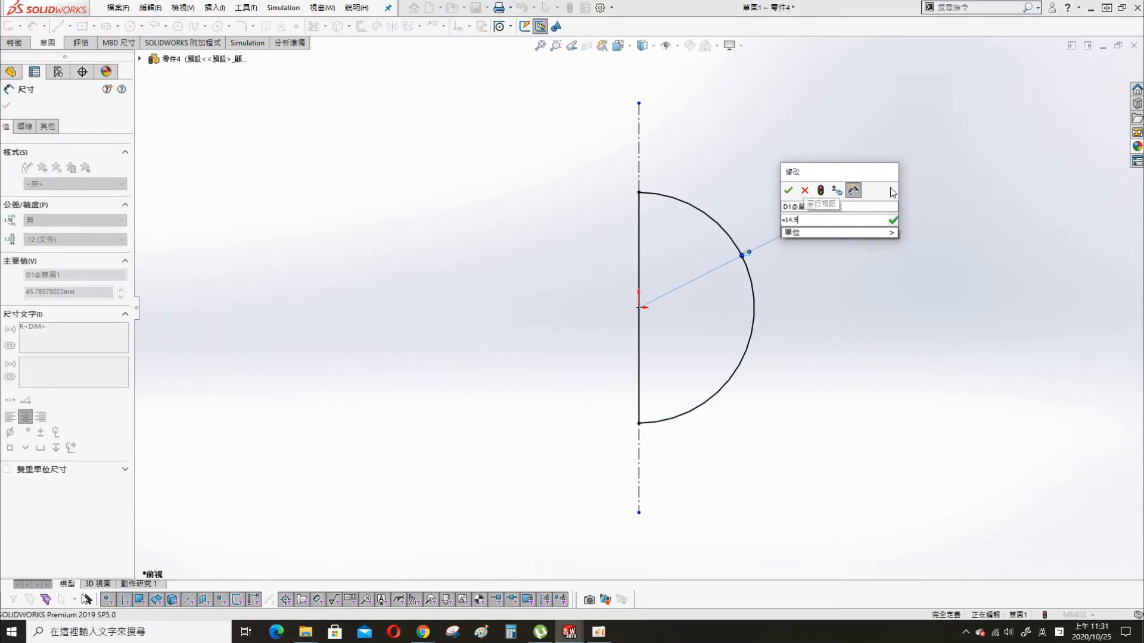
type("8/2")
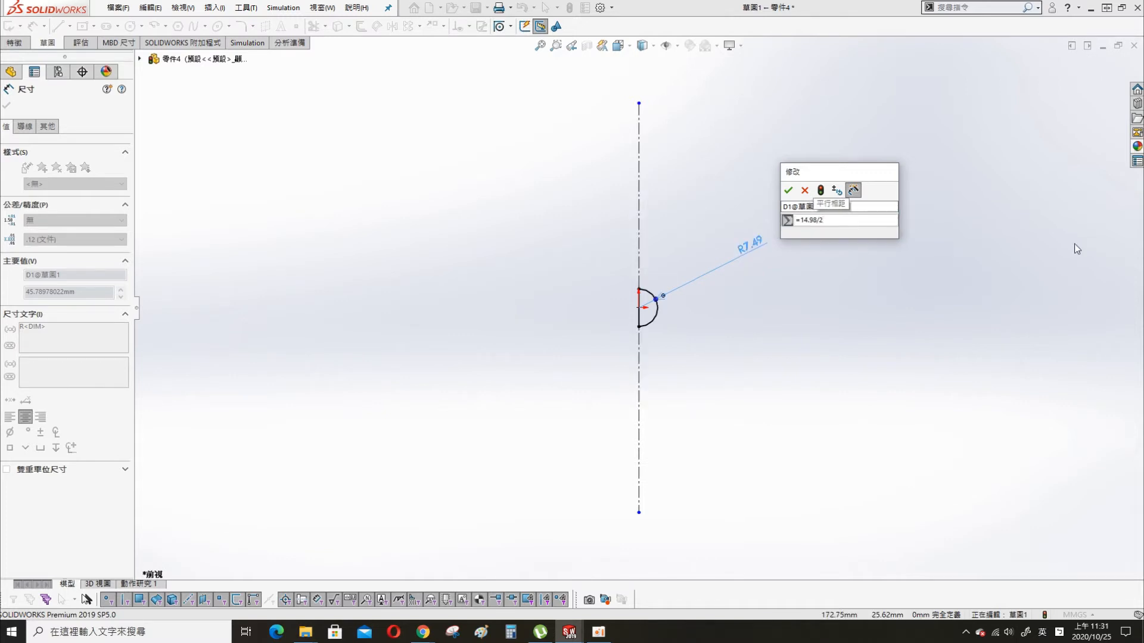
left_click(787, 190)
- Revolve the closed half-circle around the centerline into a solid sphere
key("s")
left_click(835, 343)
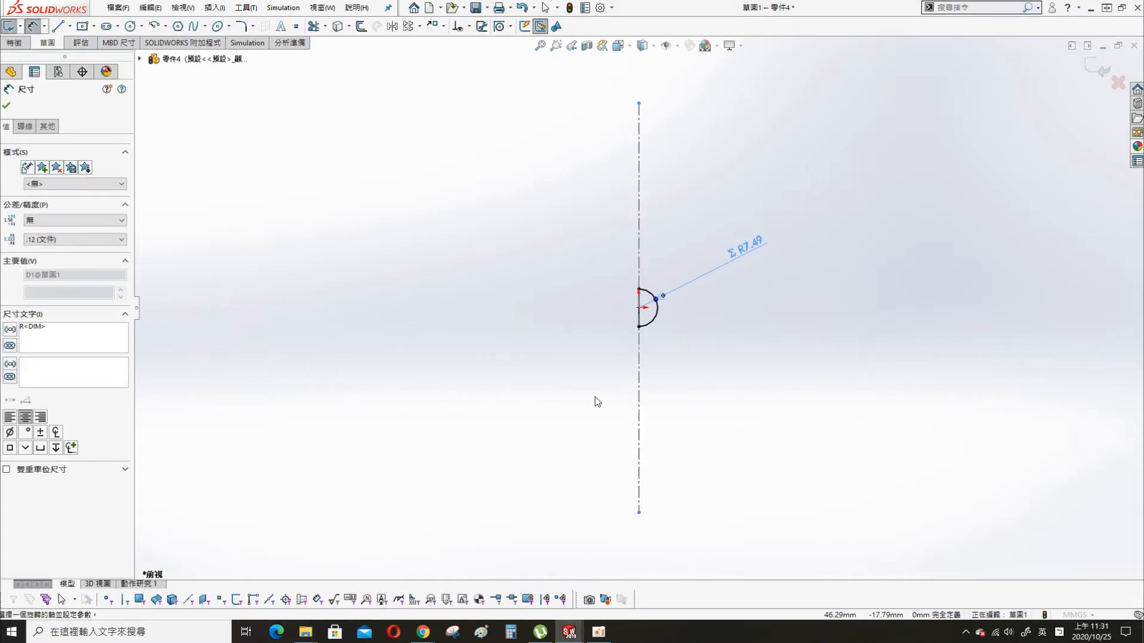
left_click(6, 105)
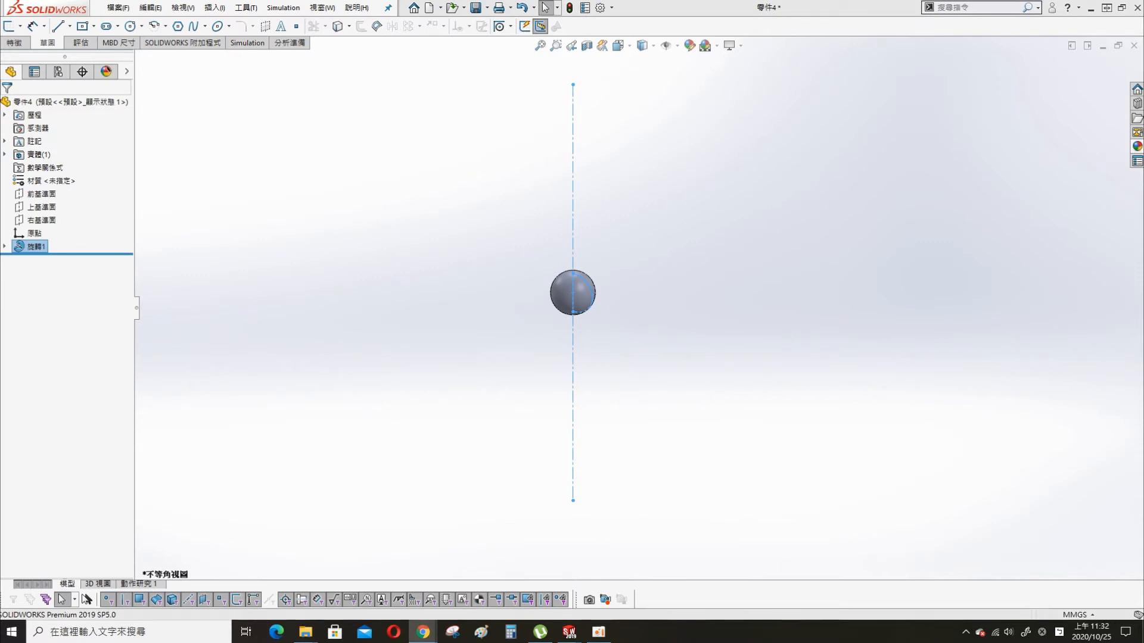
left_click(456, 288)
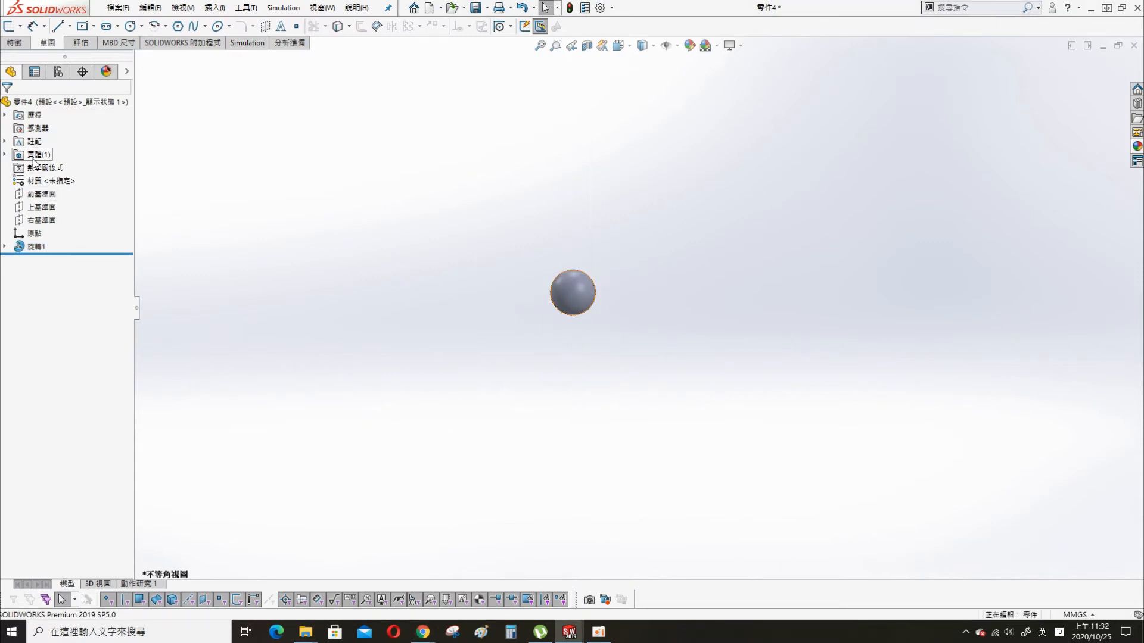
- Assign the steel material AISI 1035 (SS) to the sphere
right_click(33, 158)
right_click(27, 181)
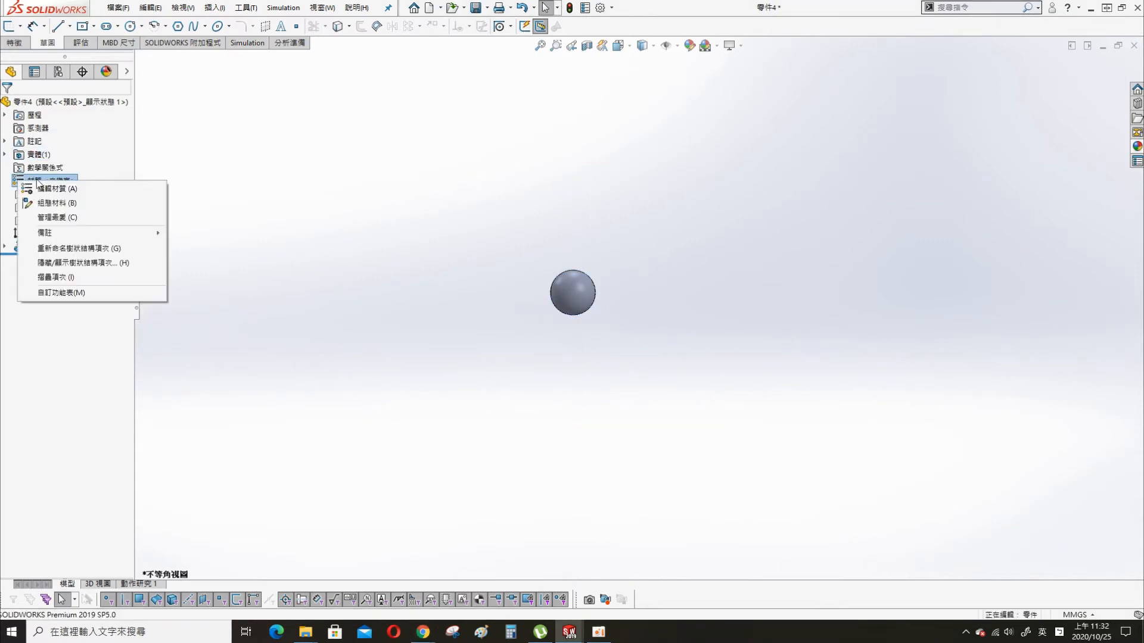
left_click(54, 188)
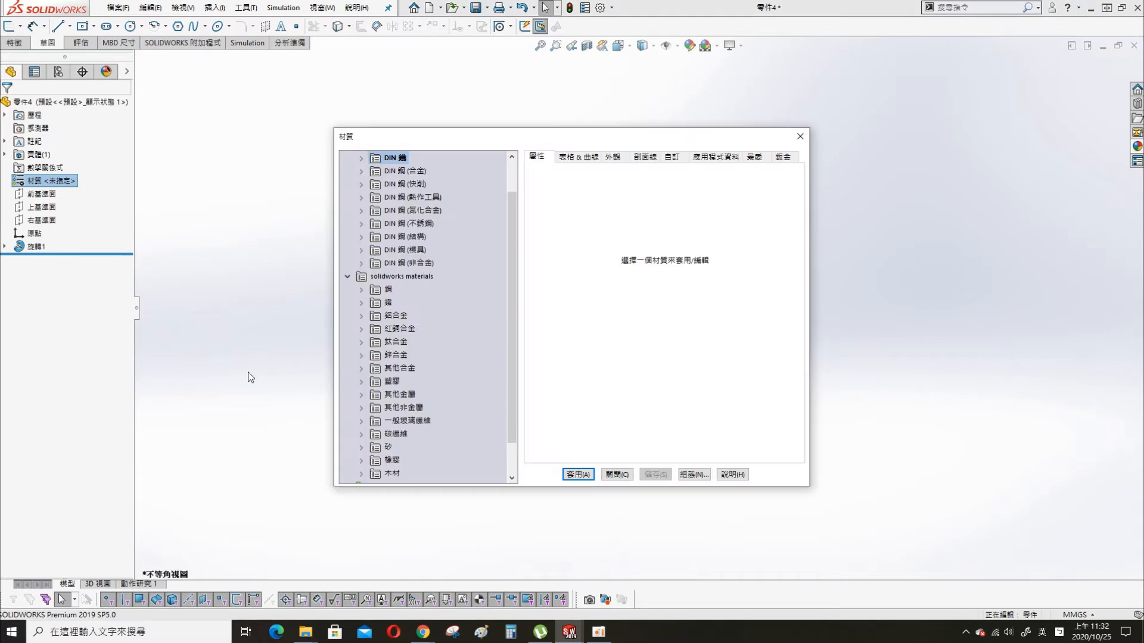
left_click(362, 290)
left_click(424, 262)
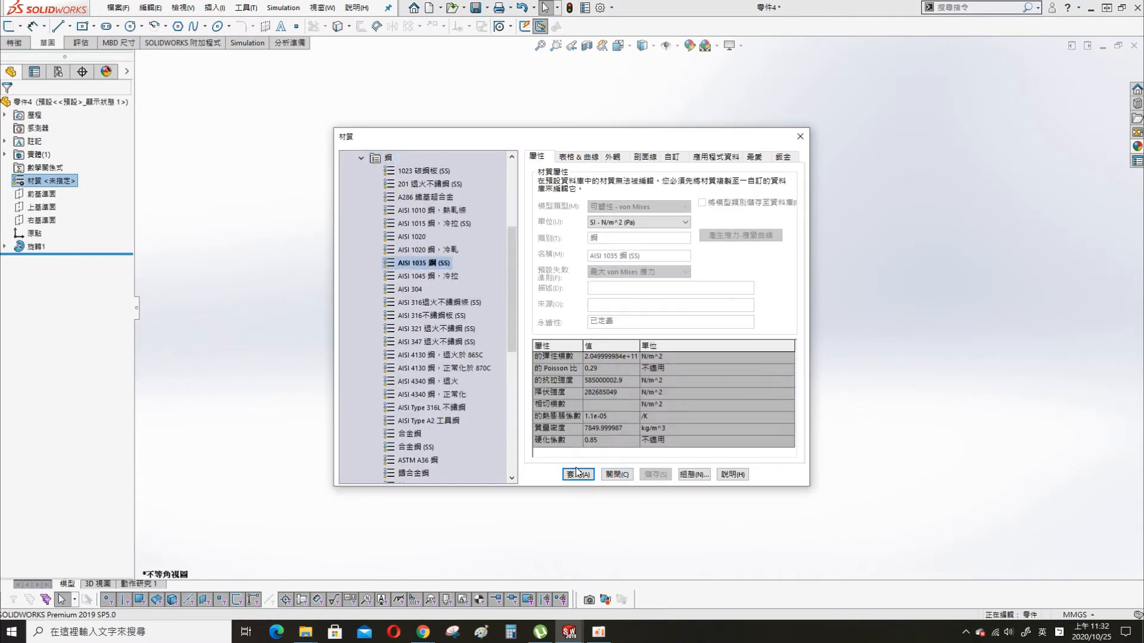
left_click(624, 479)
- Save the sphere part as ball in the same folder as the other parts
key("ctrl+s")
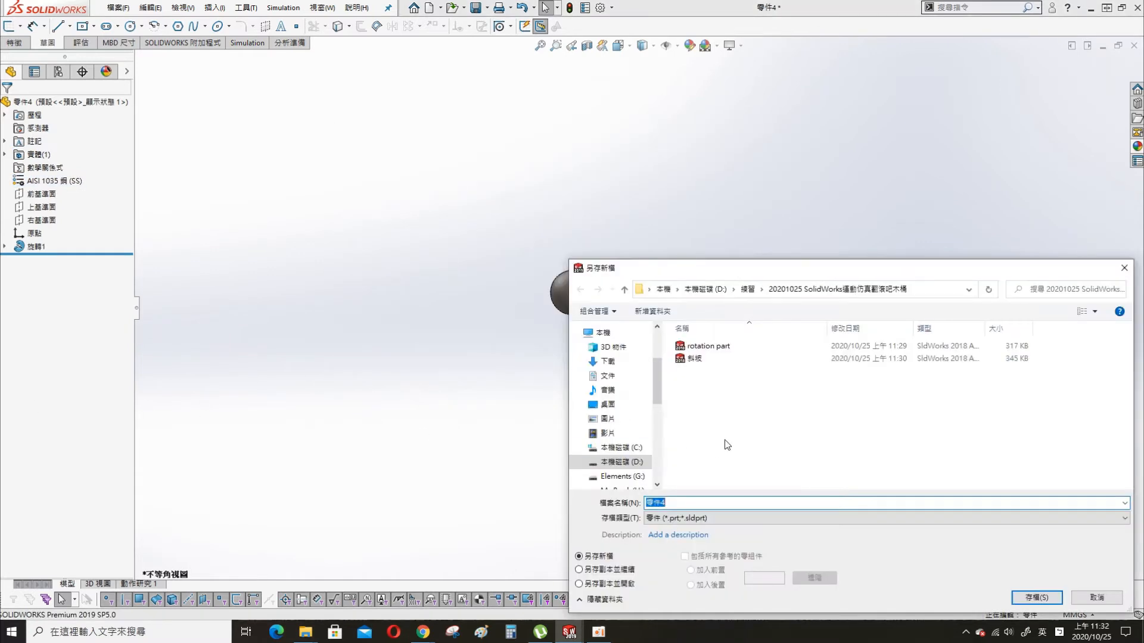
type("ball")
key("Return")
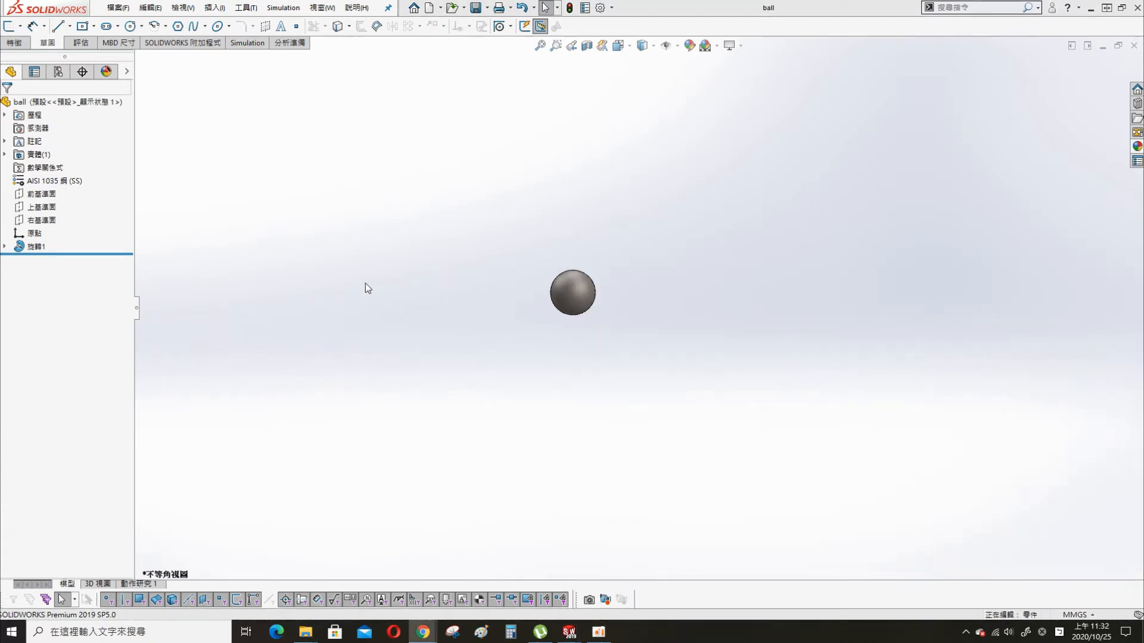
- Create a new part and sketch a circle about 102 mm in diameter centred on the origin of the front plane
left_click(429, 7)
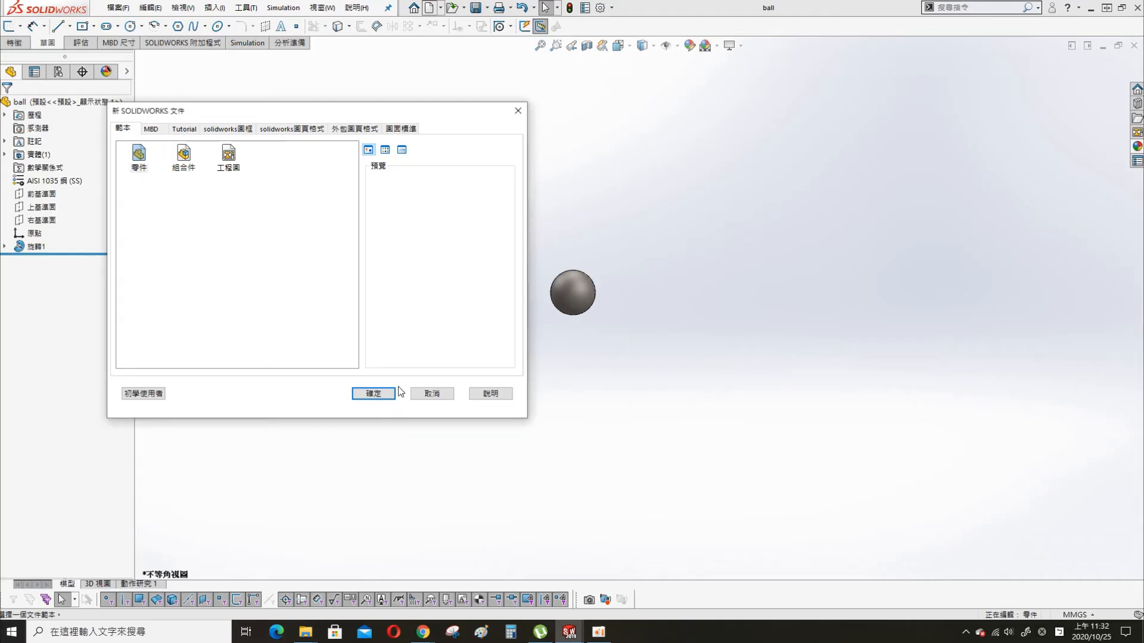
left_click(370, 393)
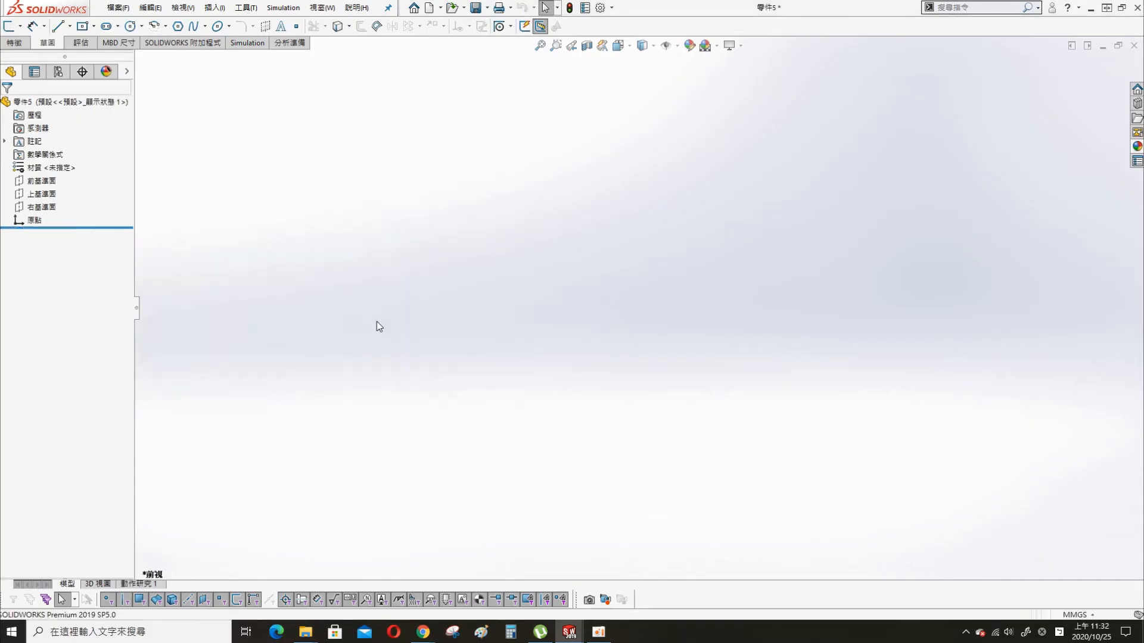
left_click(41, 180)
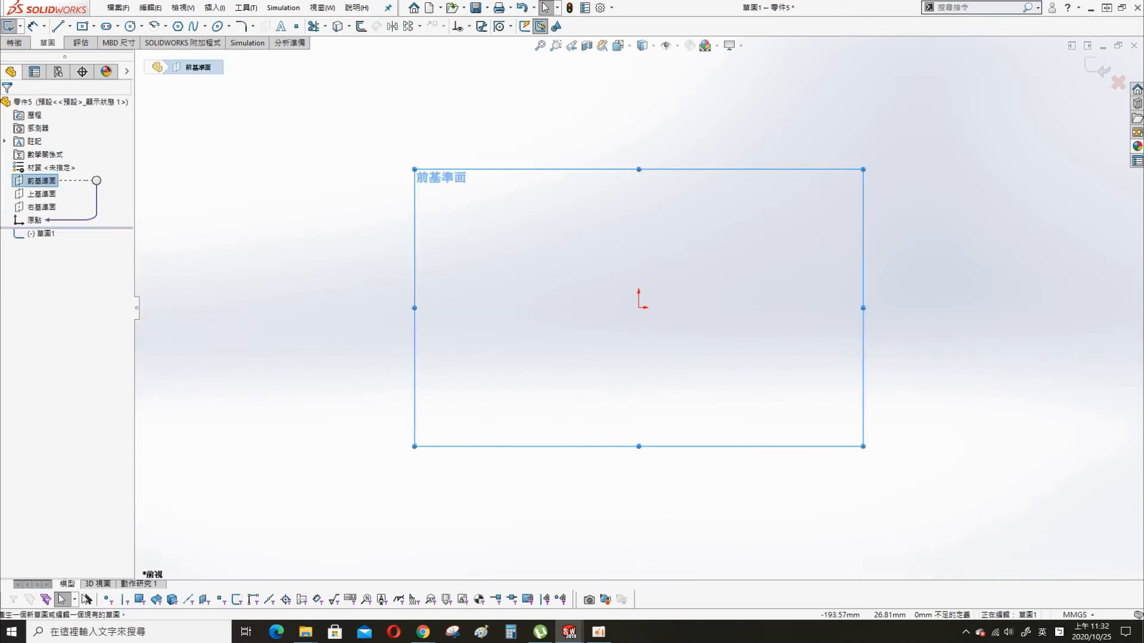
left_click(132, 28)
left_click(639, 308)
left_click(714, 413)
- Dimension the circle's diameter as 750 mm
key("s")
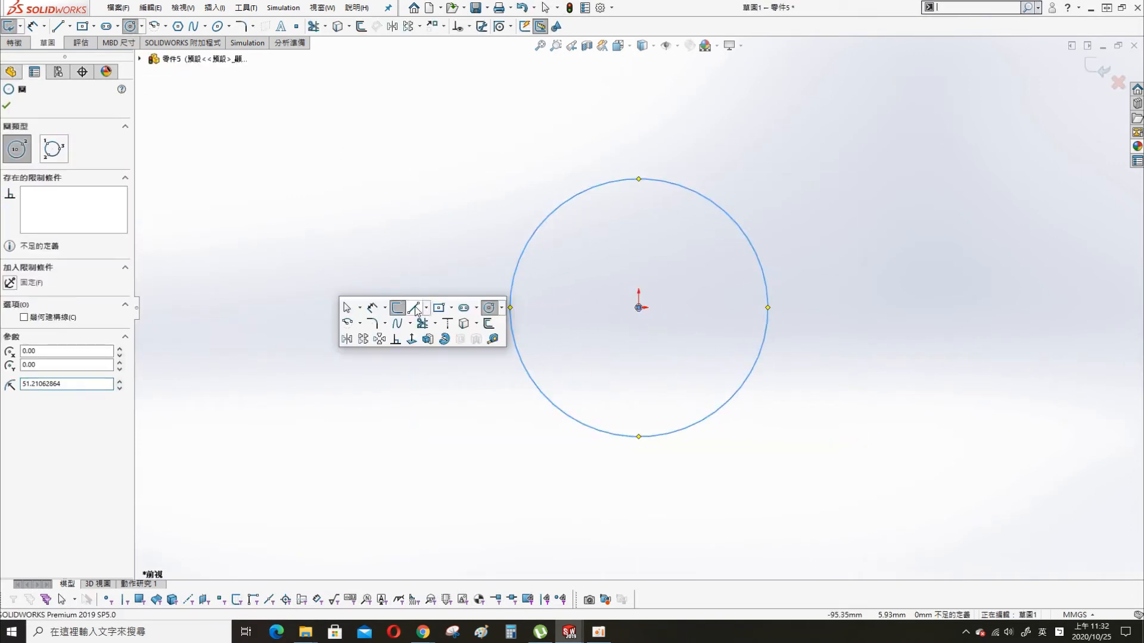
left_click(385, 308)
left_click(393, 324)
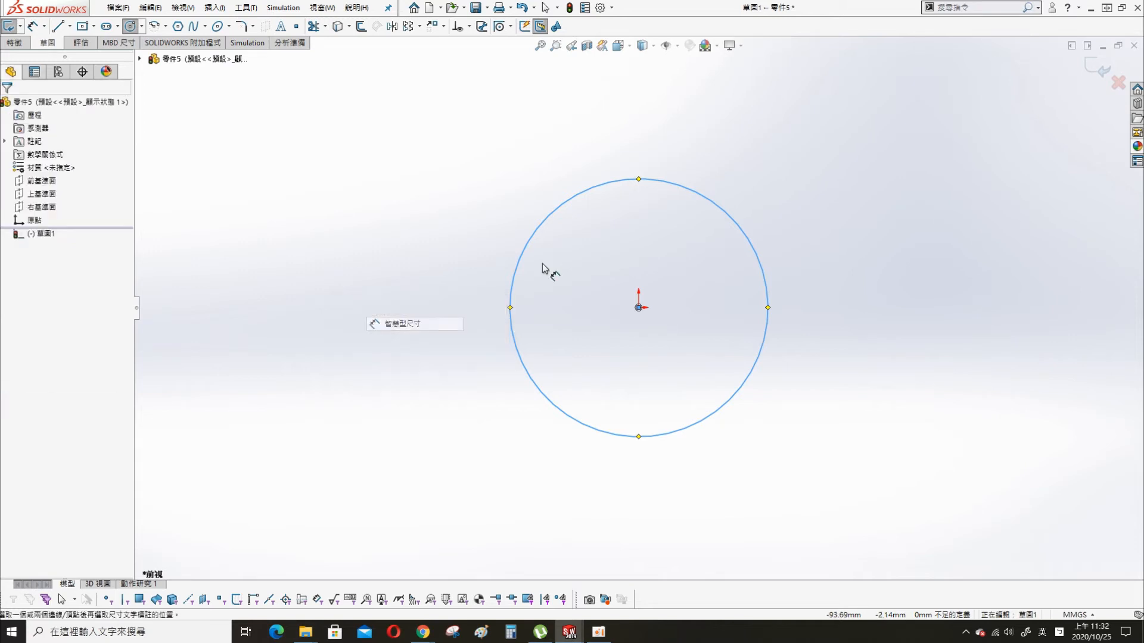
left_click(726, 215)
left_click(757, 156)
type("750")
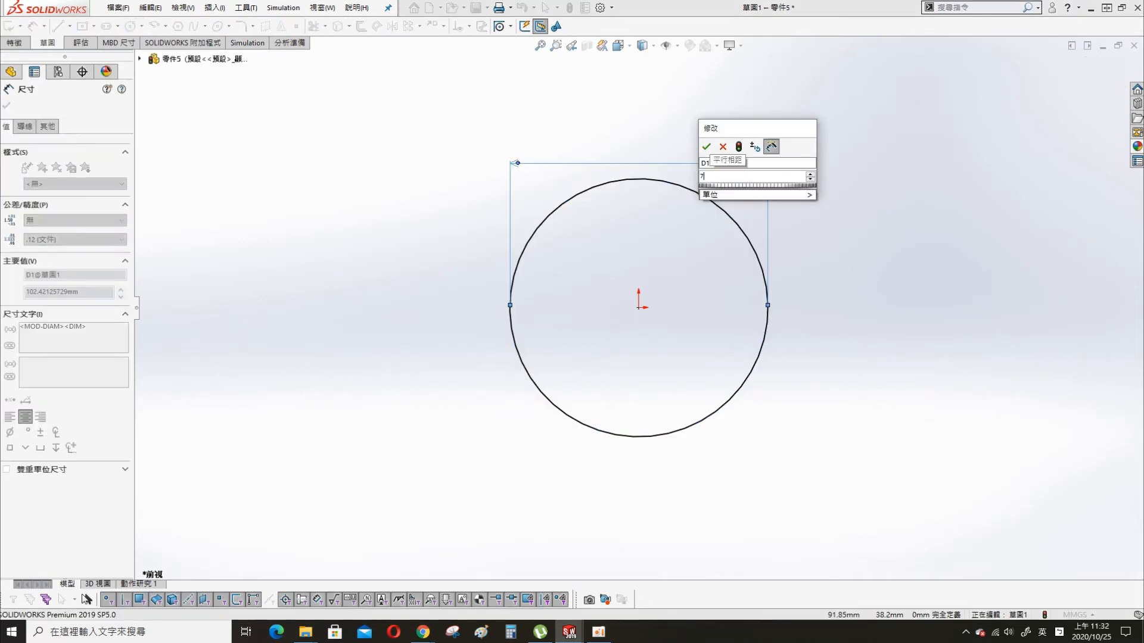
key("Return")
- Extrude the circle 15 mm into a solid disk
key("s")
left_click(912, 357)
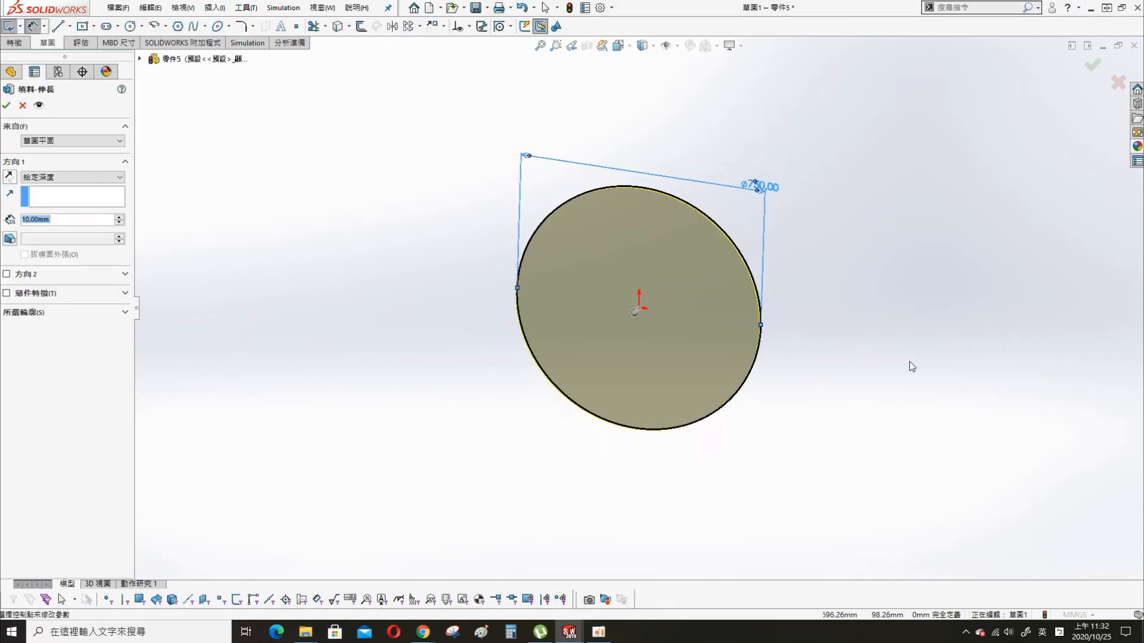
type("15")
key("Return")
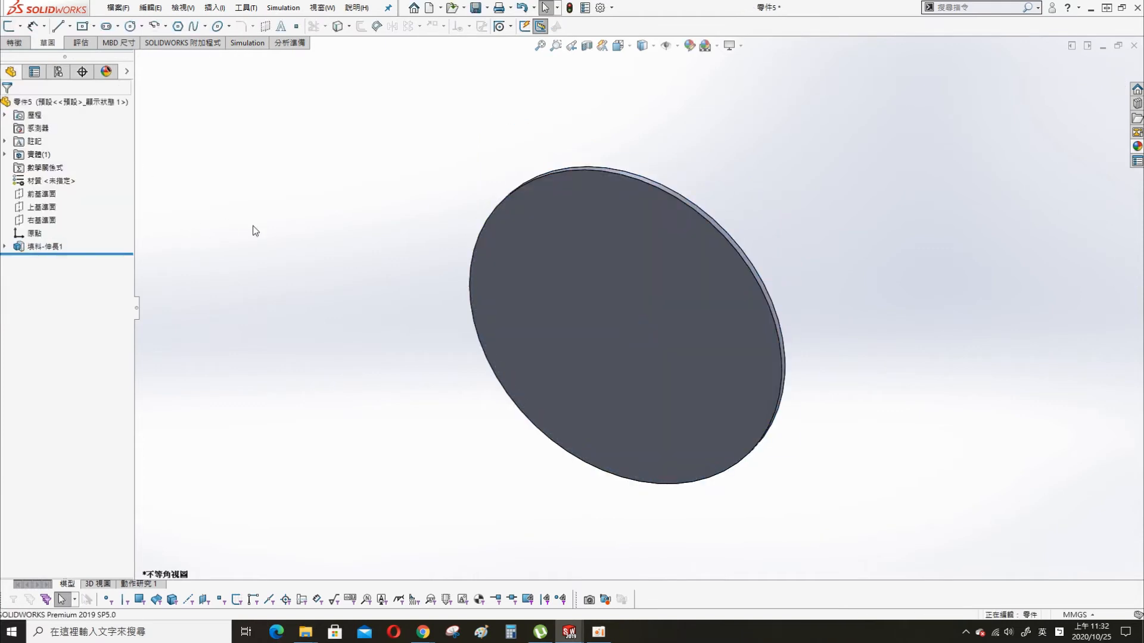
- Fillet both flat faces of the disk with a 5 mm radius
key("s")
left_click(262, 271)
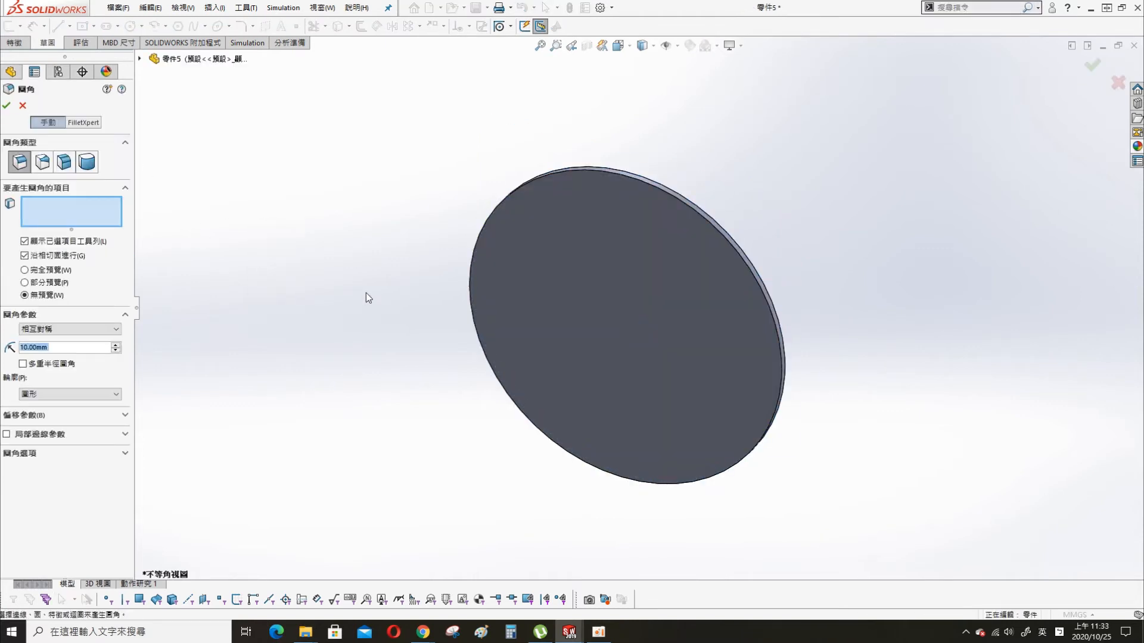
left_click(619, 314)
middle_click_drag(619, 314, 574, 408)
left_click(696, 385)
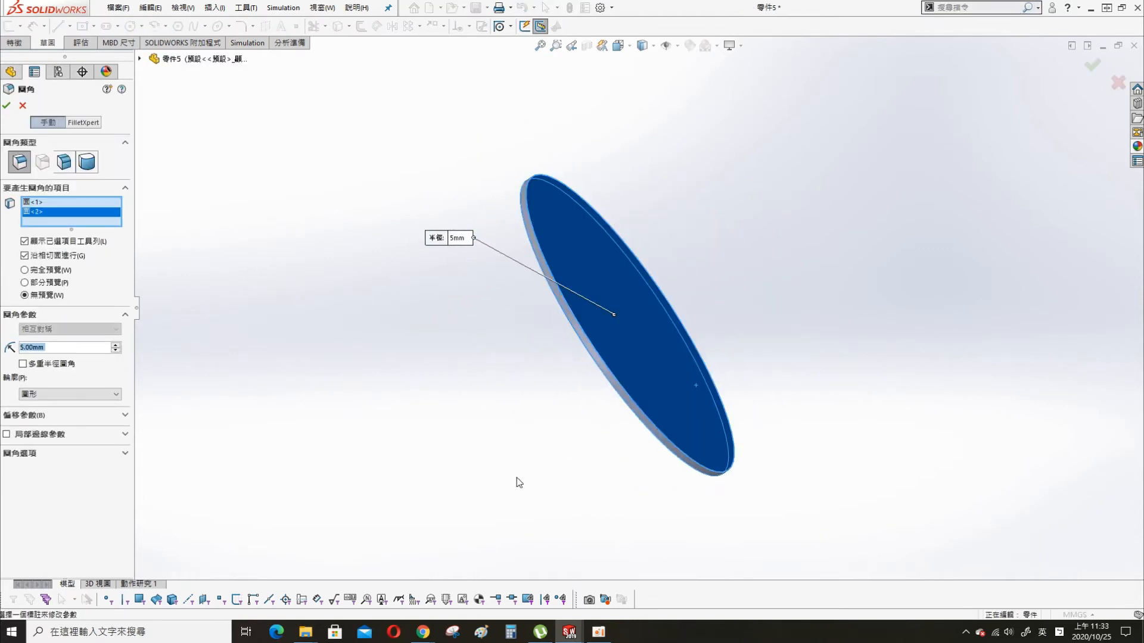
left_click(7, 106)
middle_click_drag(464, 362, 466, 250)
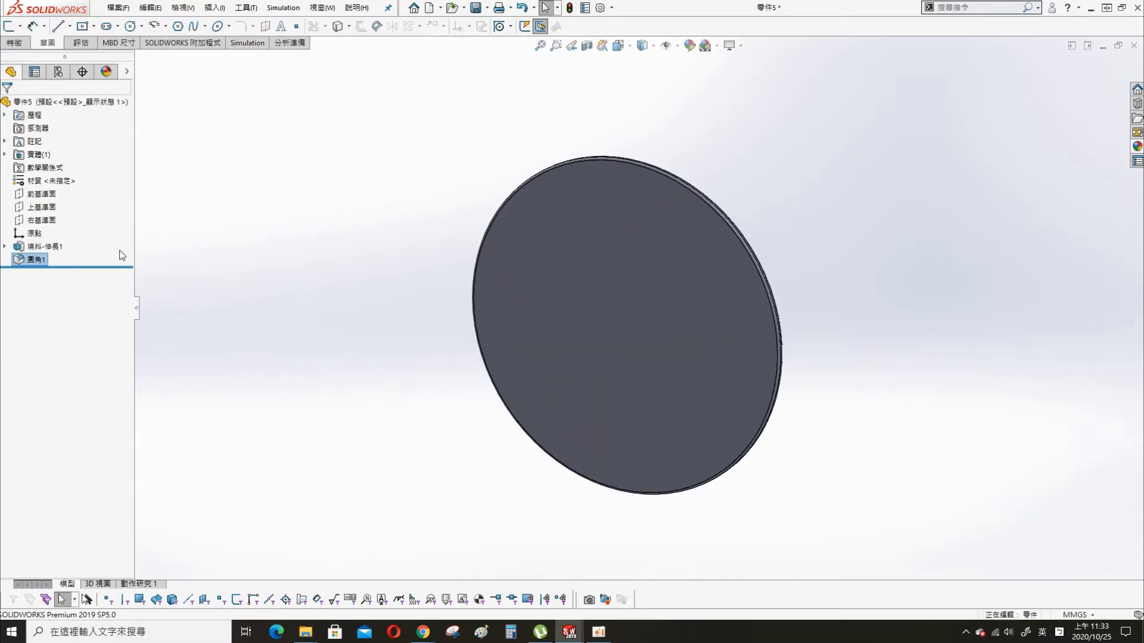
- Assign the pine (松木) wood material to the disk
right_click(51, 180)
left_click(119, 193)
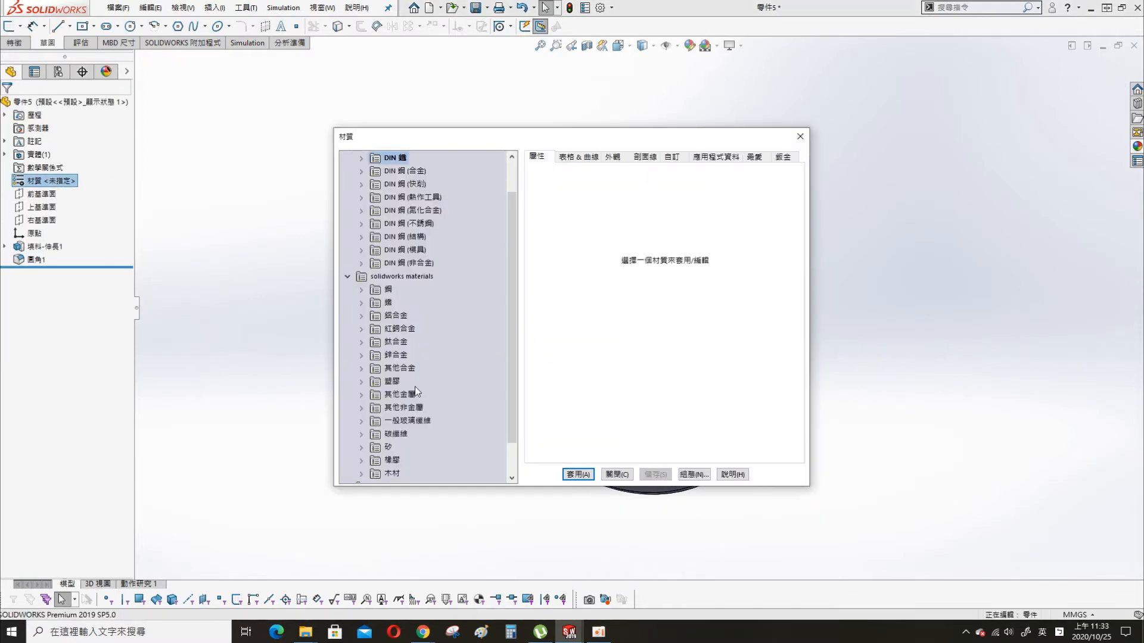
left_click(362, 474)
left_click(400, 460)
left_click(578, 475)
left_click(617, 476)
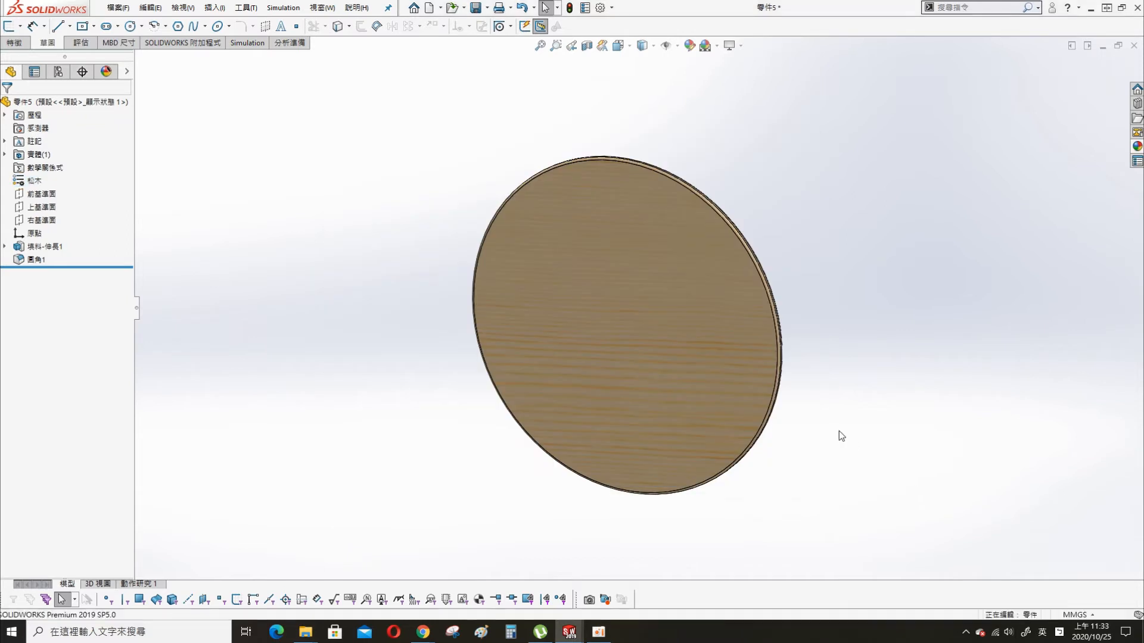
- Save the disk part as base disk in the same folder as the other parts
key("ctrl+s")
type("base disk")
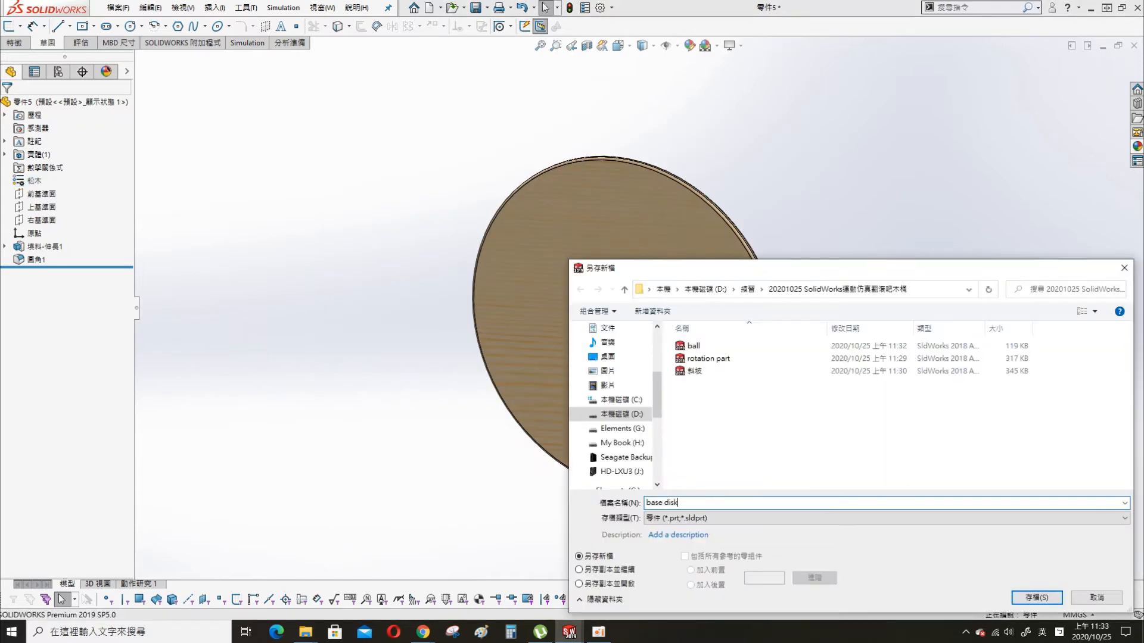
key("Return")
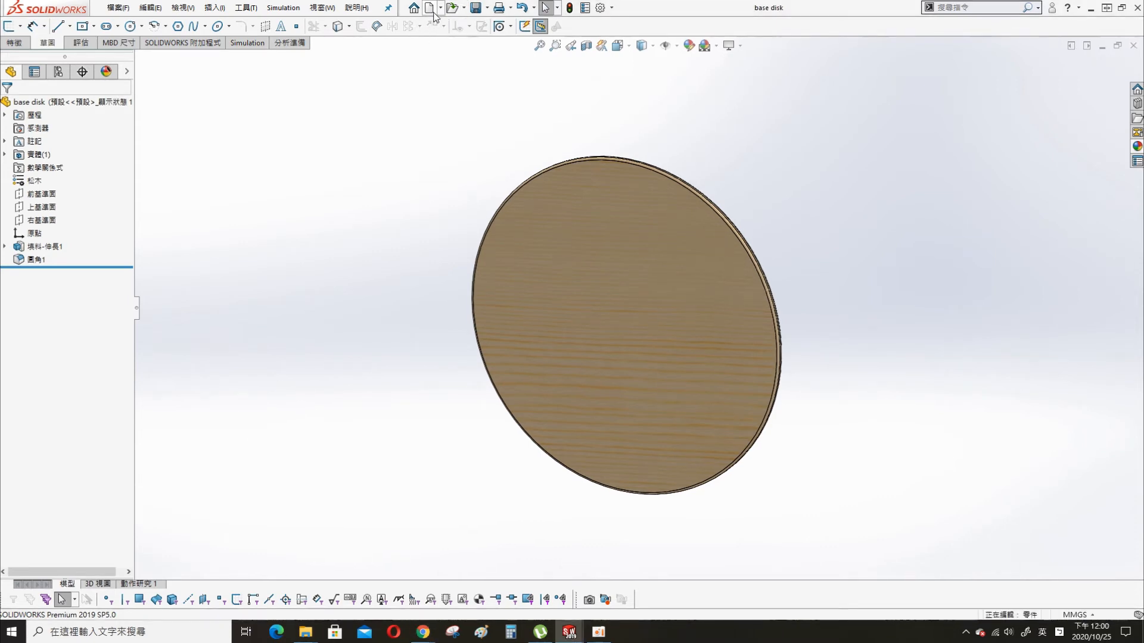
- Start a new assembly, place the base disk as its first component and set it to float
left_click(431, 8)
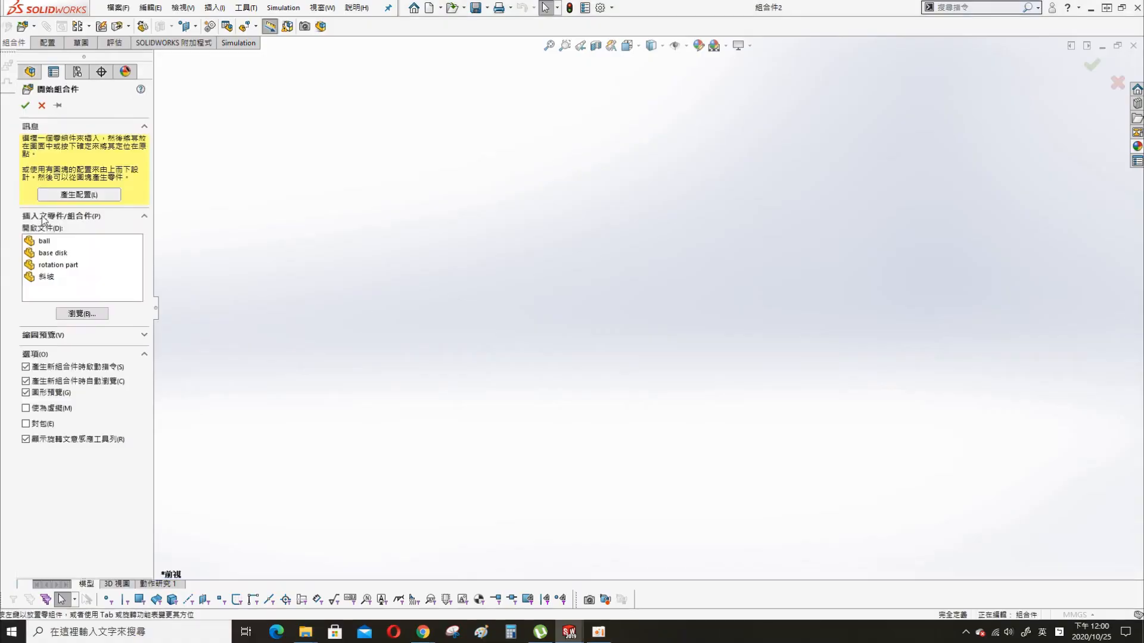
left_click(54, 252)
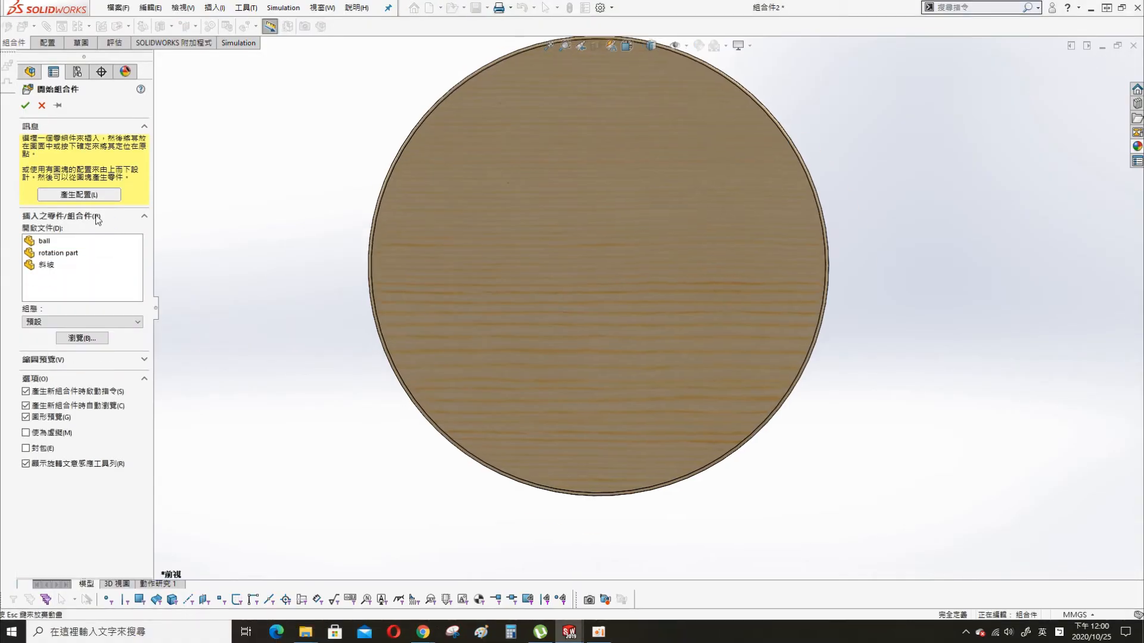
left_click(594, 265)
right_click(63, 222)
left_click(95, 363)
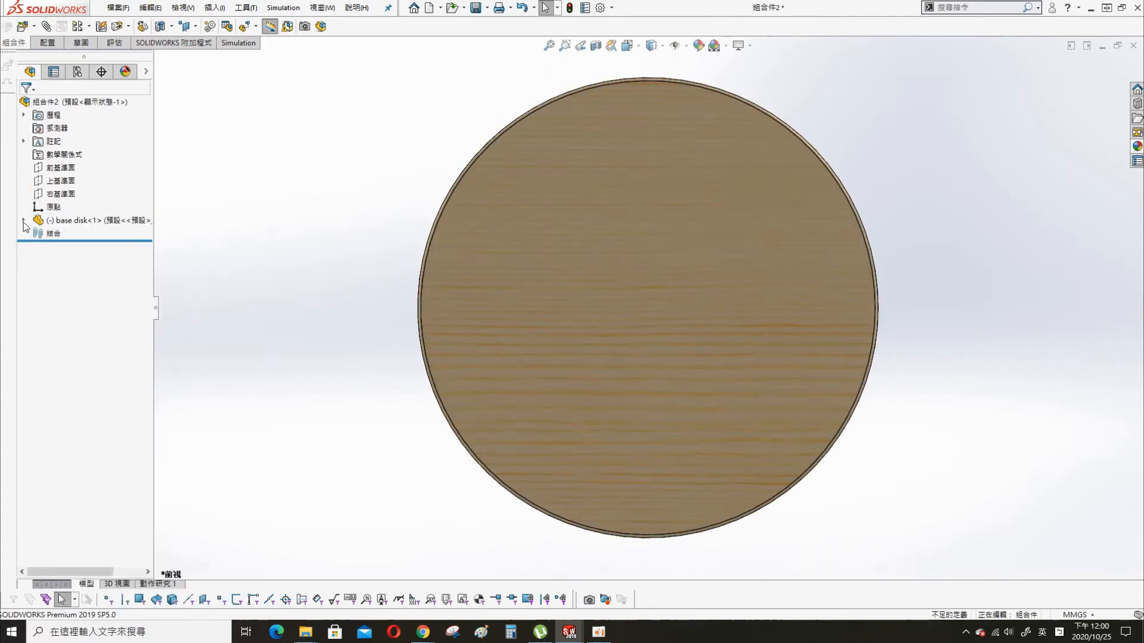
- Mate the base disk's front, top and right planes coincident with the matching assembly planes
left_click(23, 220)
left_click(70, 316)
left_click(60, 180)
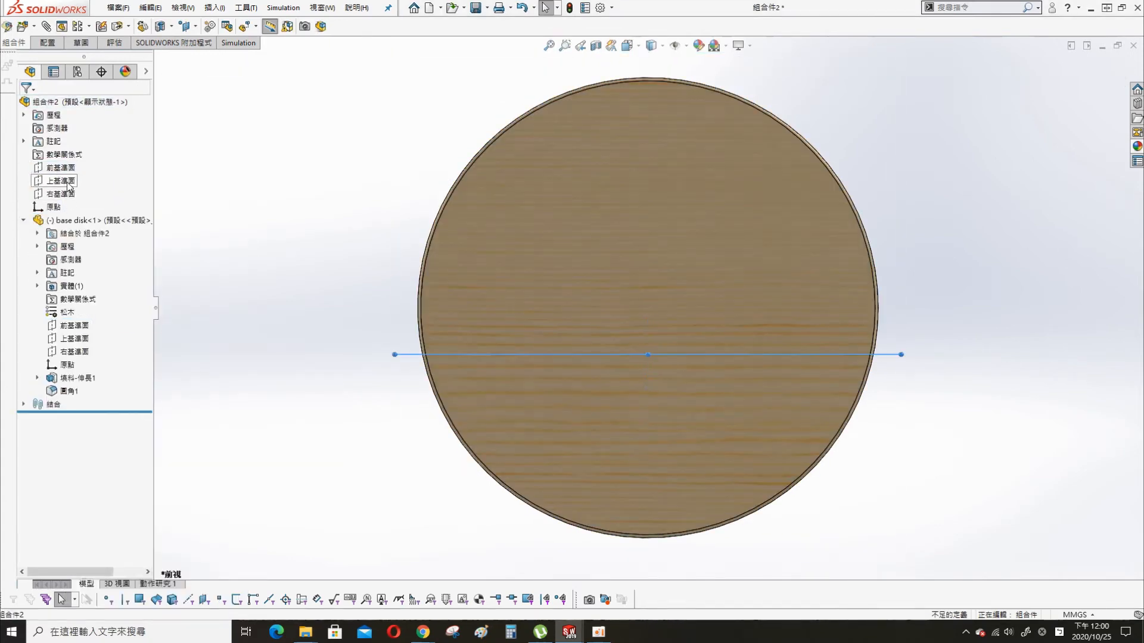
left_click(70, 339, "ctrl")
left_click(88, 343)
left_click(68, 194)
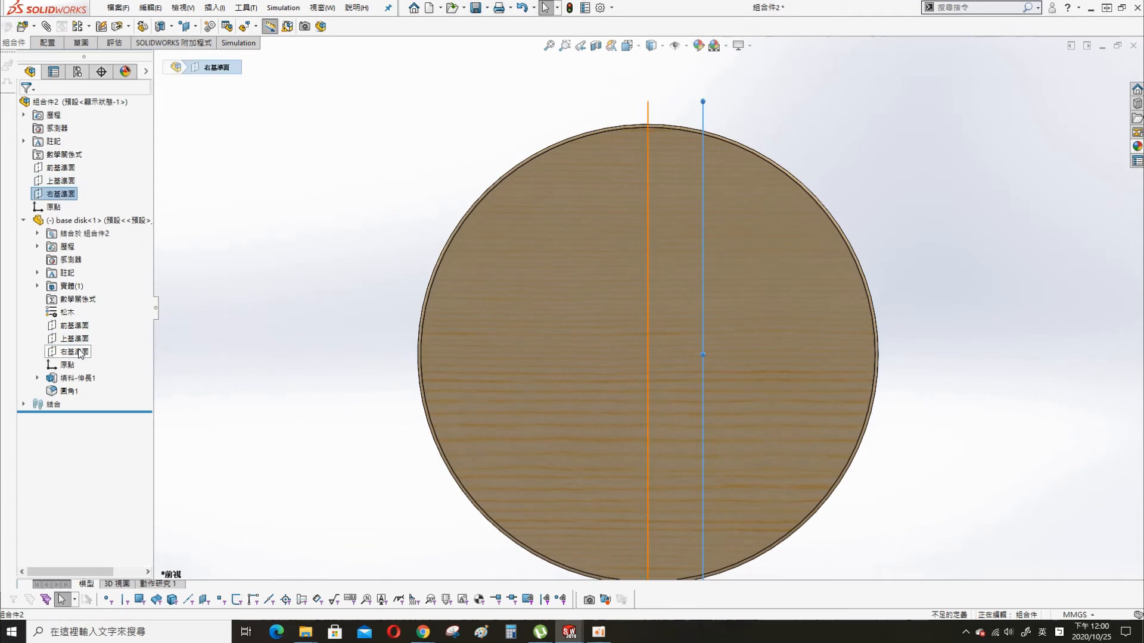
left_click(78, 352, "ctrl")
left_click(90, 356)
- Insert the ramp part 斜坡 into the assembly beside the base disk
middle_click_drag(324, 266, 374, 227)
key("s")
left_click(371, 225)
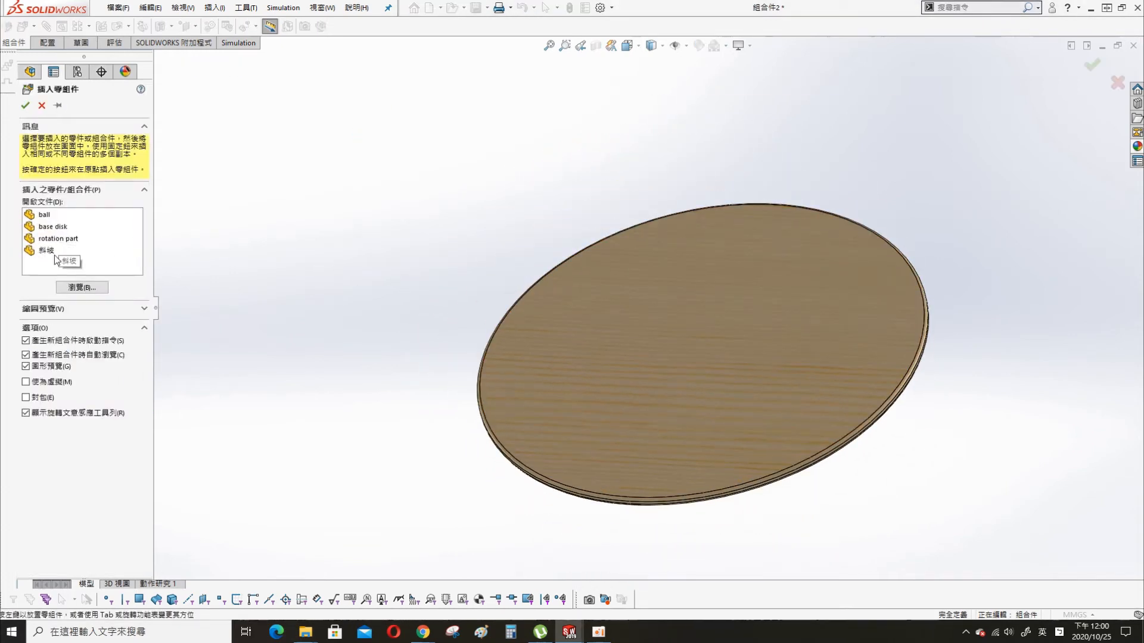
left_click(55, 255)
left_click(448, 210)
- Mate the ramp's flat bottom face coincident with the base disk's flat face
left_click(447, 209)
left_click(650, 325, "ctrl")
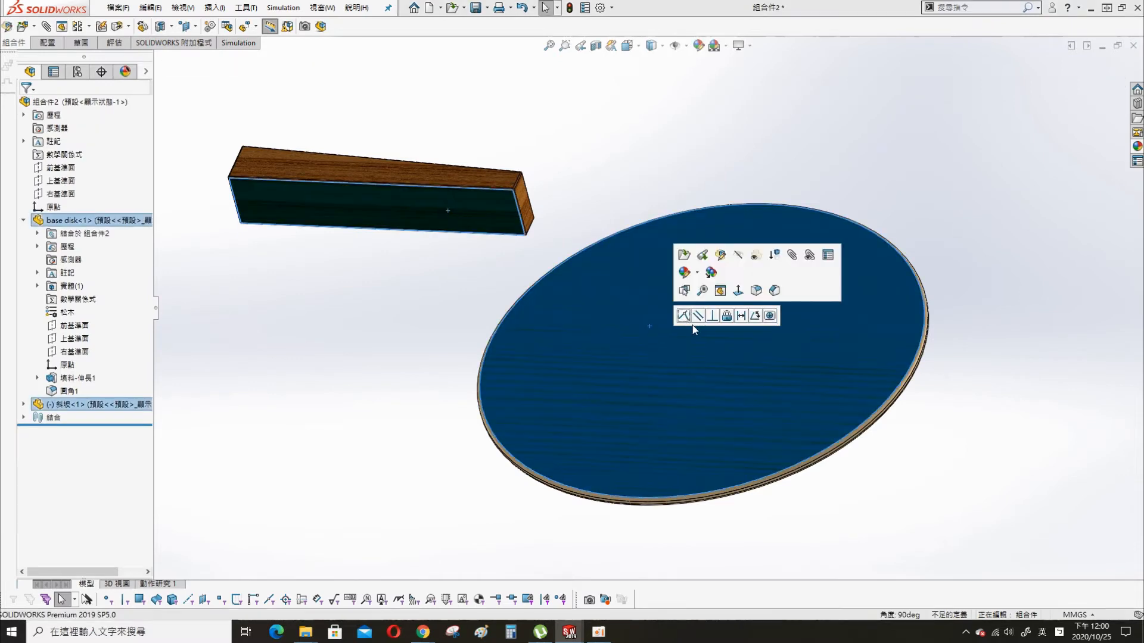
left_click(683, 316)
- Mate the ramp's front plane coincident with the assembly's top plane to centre it on the disk
left_click(24, 403)
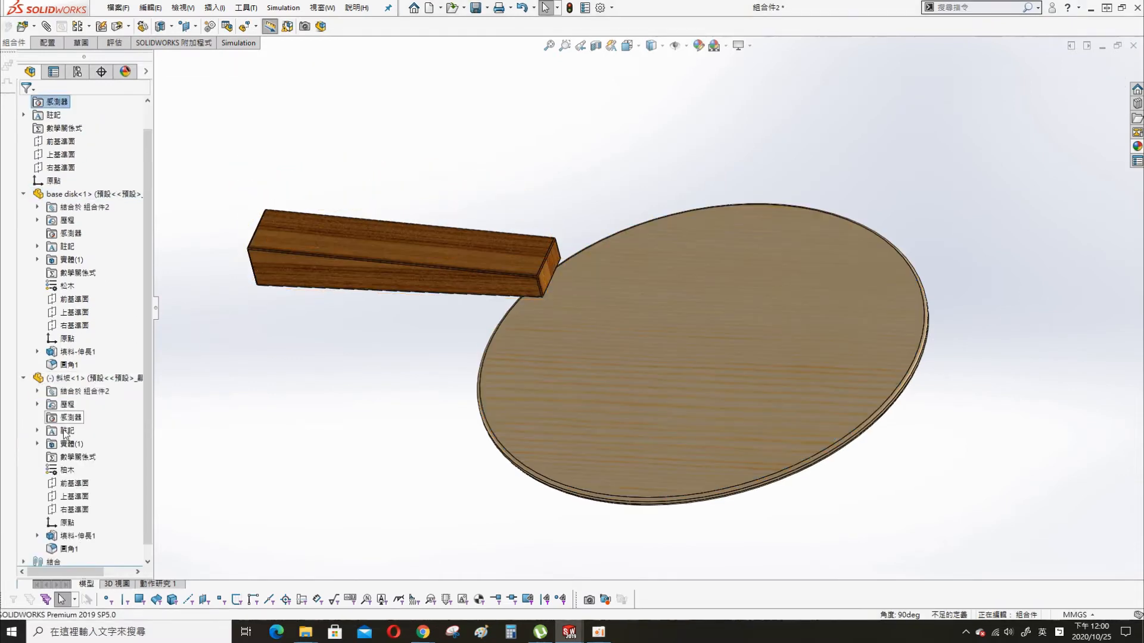
left_click(73, 485)
middle_click_drag(378, 280, 388, 349)
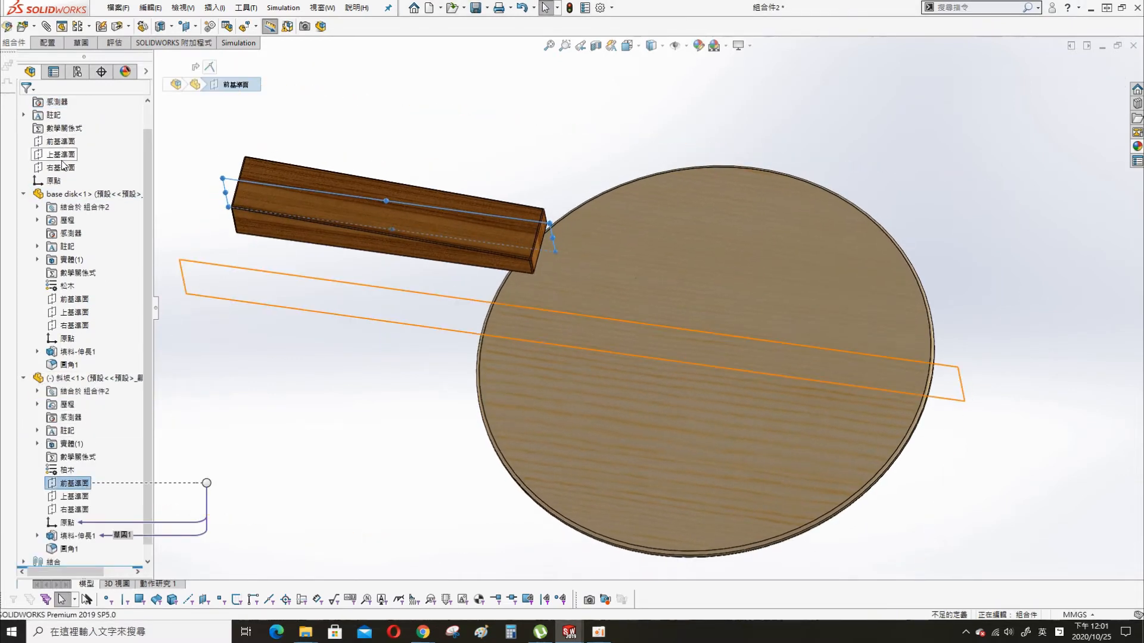
left_click_drag(394, 218, 372, 301)
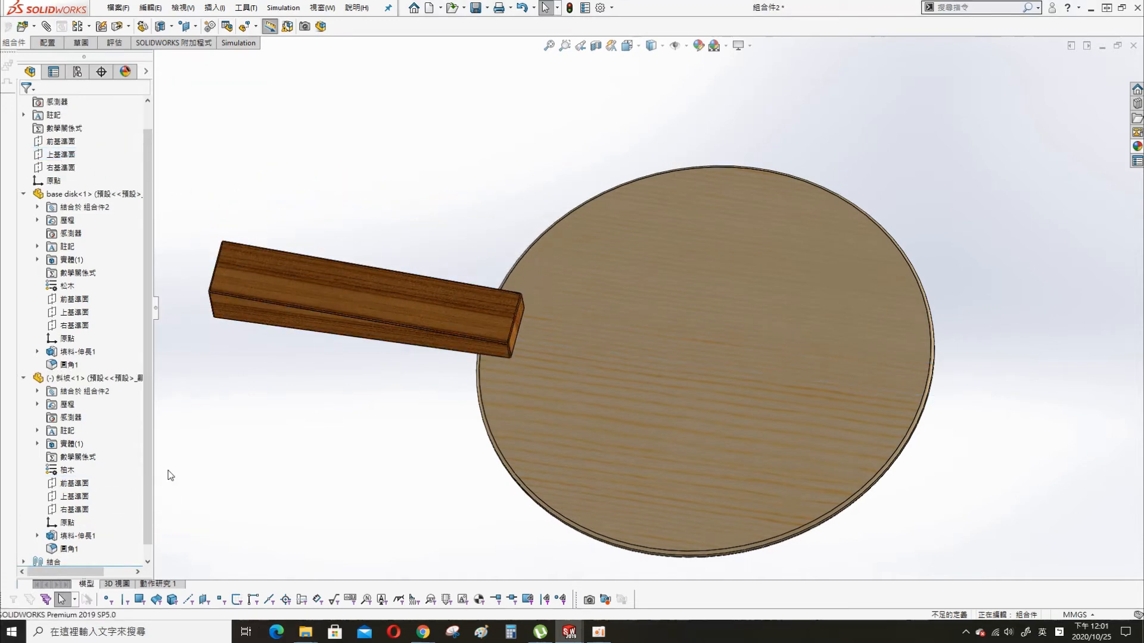
- Add a 350 mm distance mate between the assembly's right plane and the ramp's right plane
left_click(23, 195)
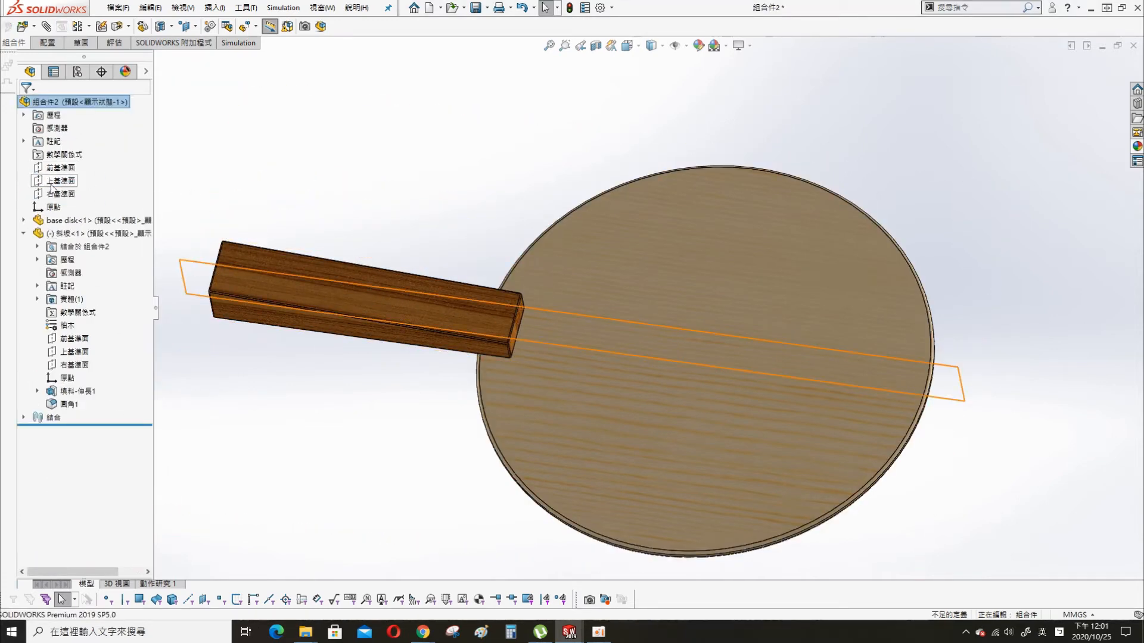
left_click(57, 194)
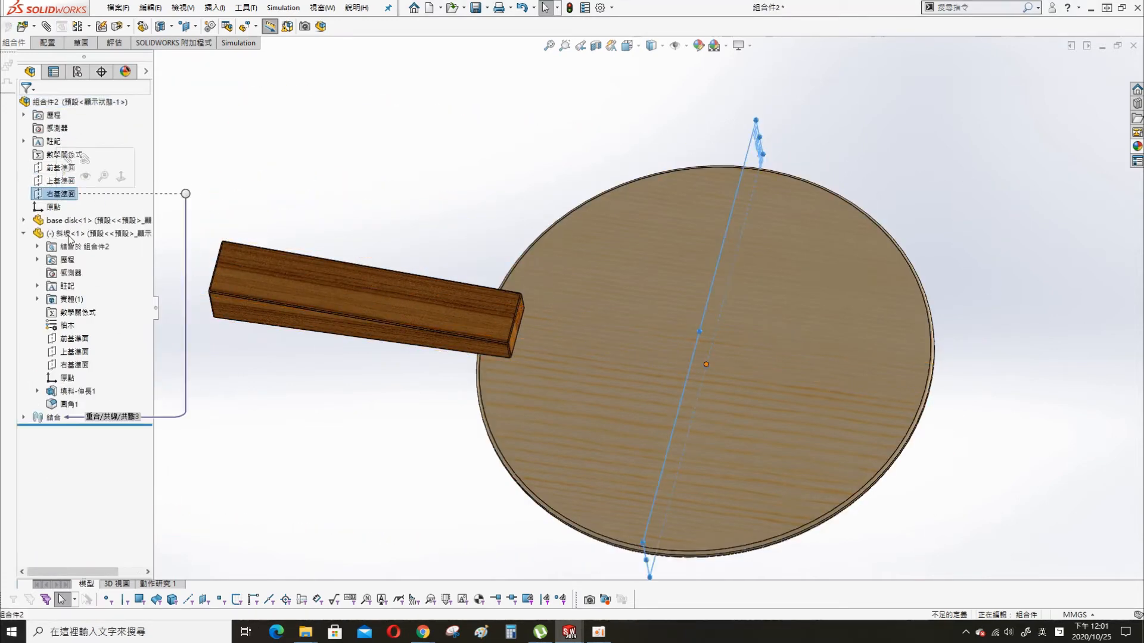
left_click(71, 364, "ctrl")
left_click(137, 367)
type("3")
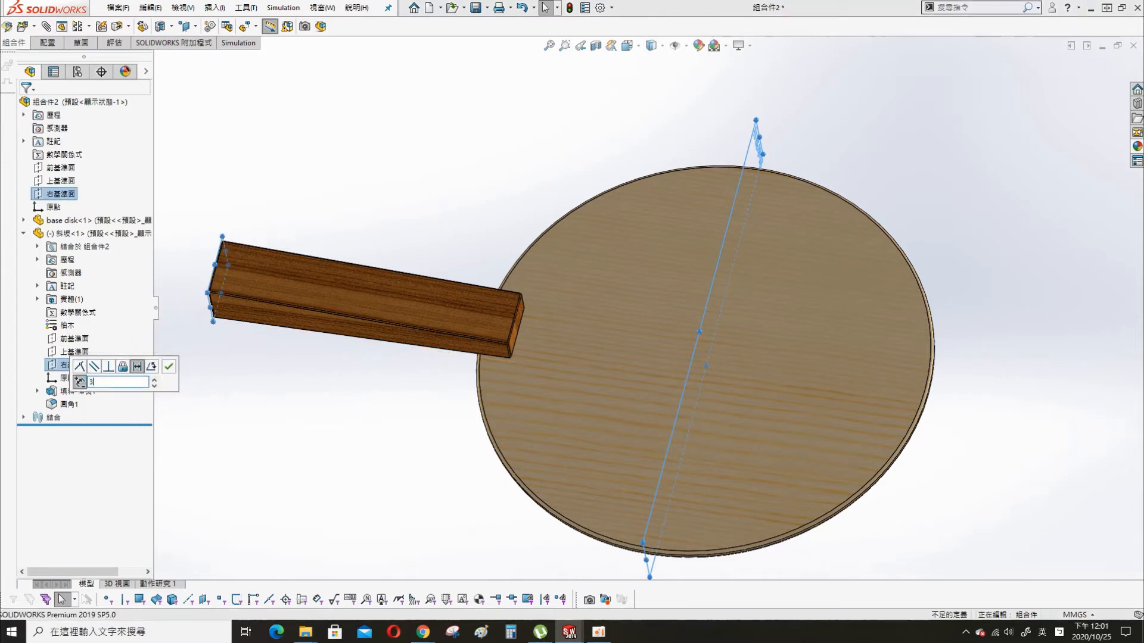
type("00")
key("Return")
type("350")
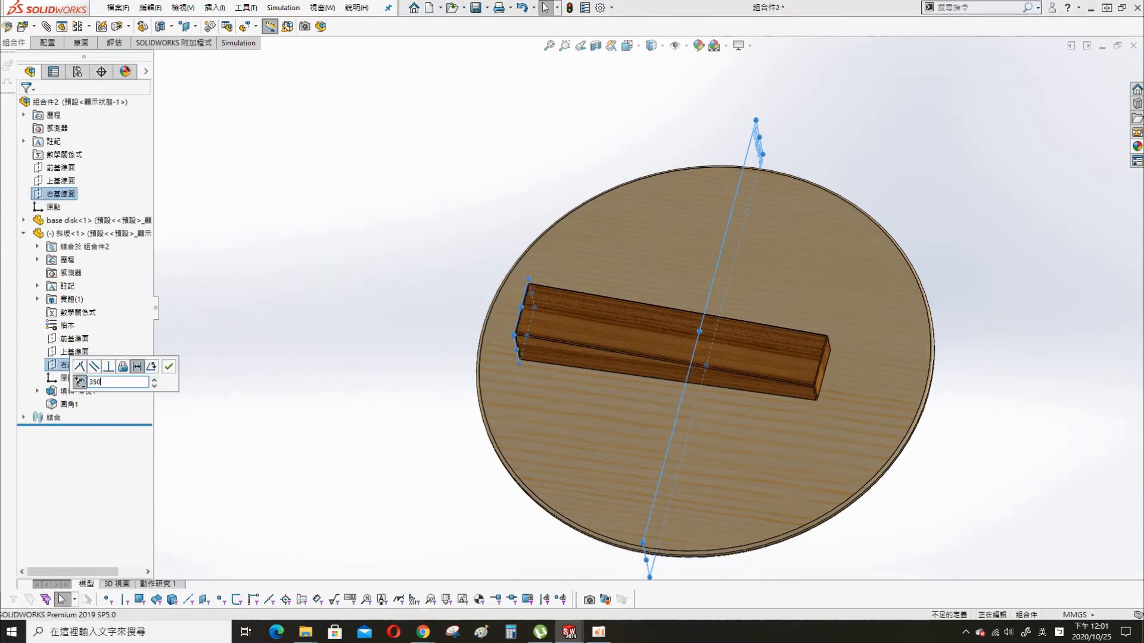
key("Return")
left_click(169, 368)
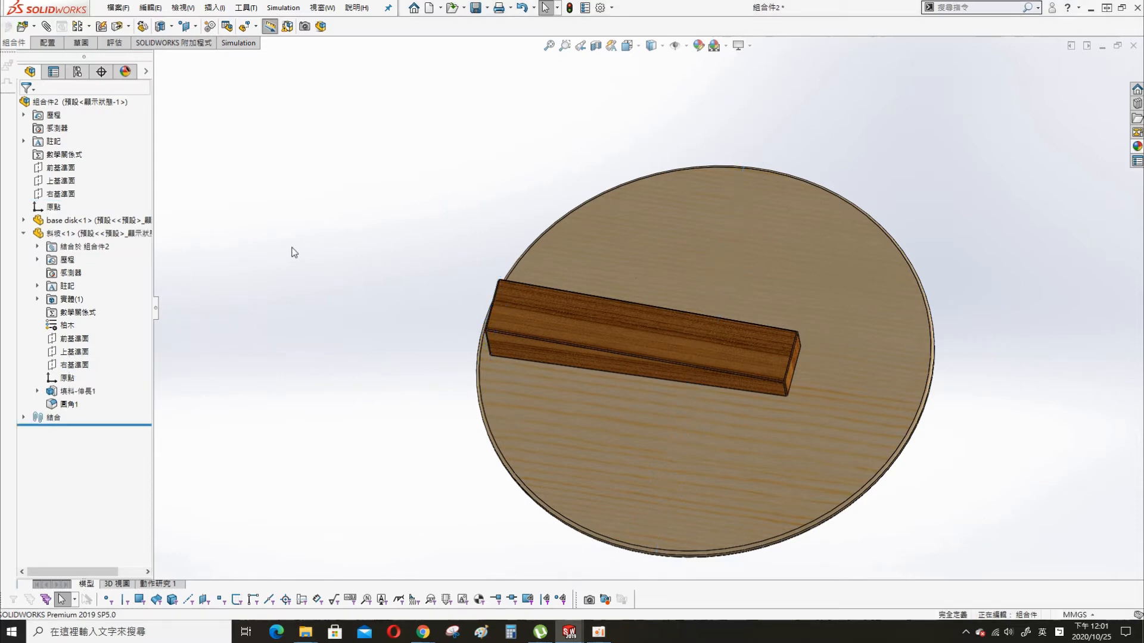
- Insert the rotation part into the assembly, clear of the disk
key("s")
left_click(325, 218)
left_click(55, 230)
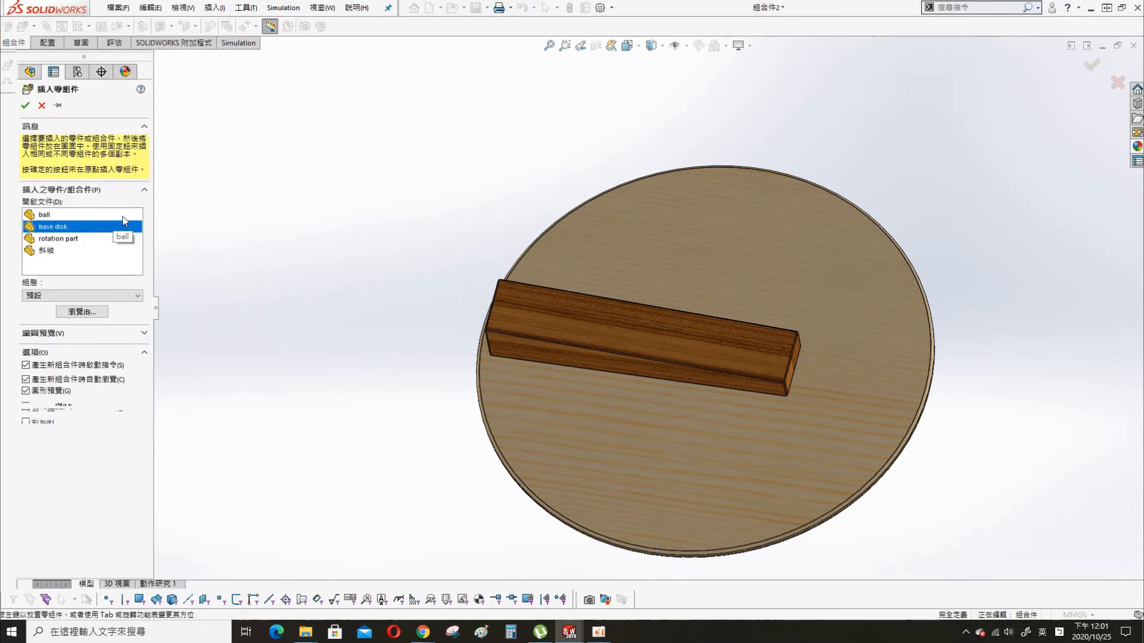
left_click(325, 180)
scroll(331, 180, "down", 9)
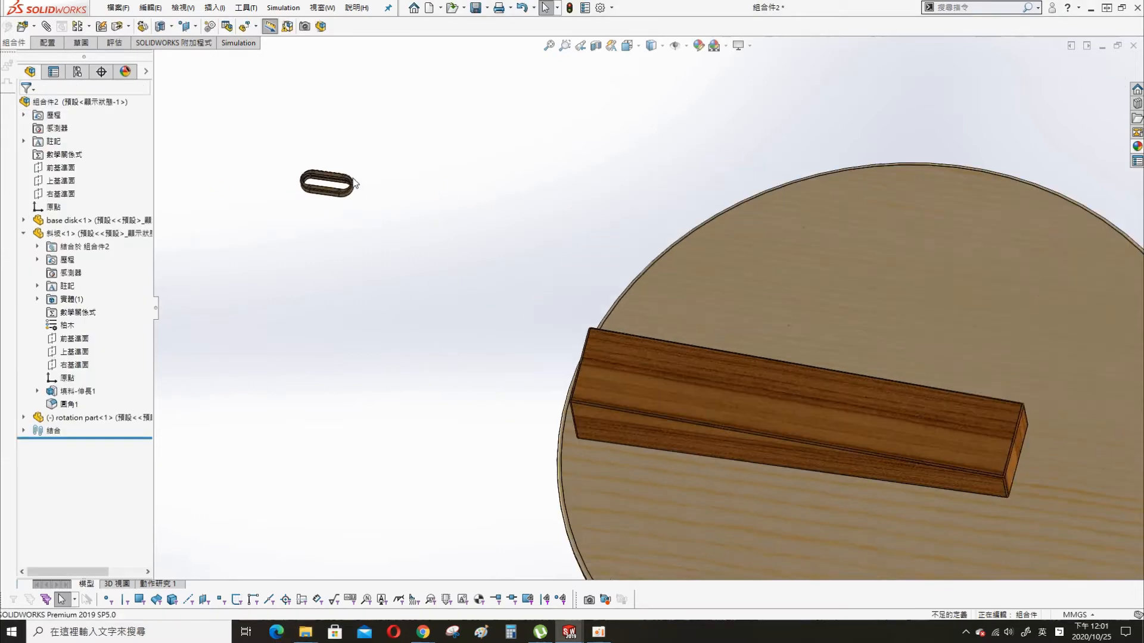
- Insert the ball into the assembly just above the rotation part
key("s")
left_click(365, 207)
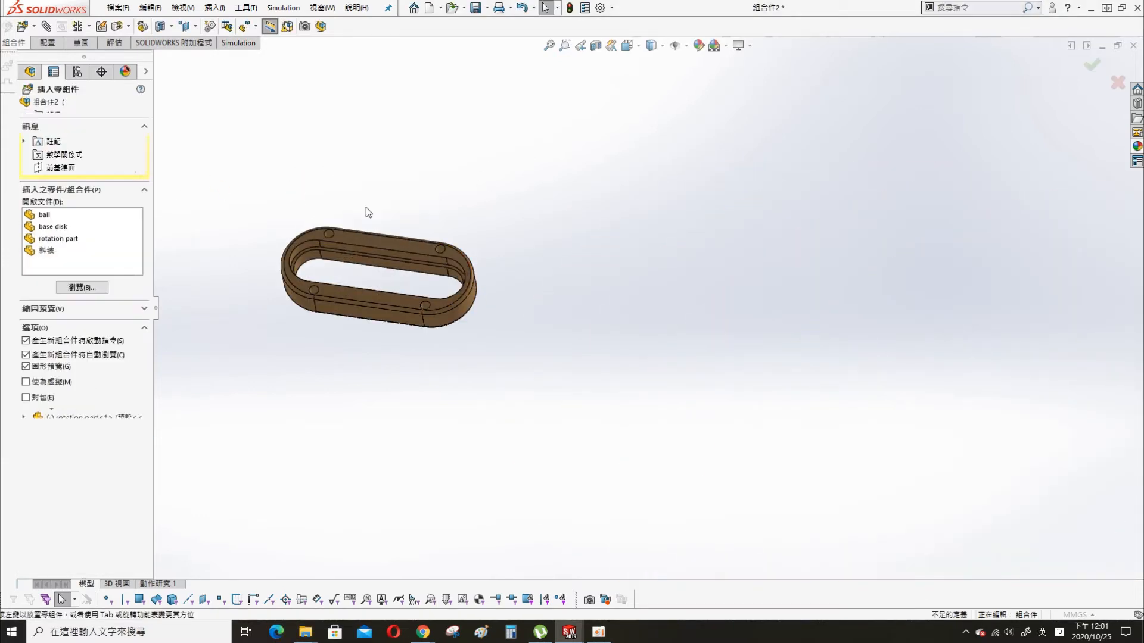
left_click(45, 216)
left_click(309, 169)
- Mate the ball's front plane coincident with the inner slot of the rotation part
middle_click_drag(309, 178, 350, 353)
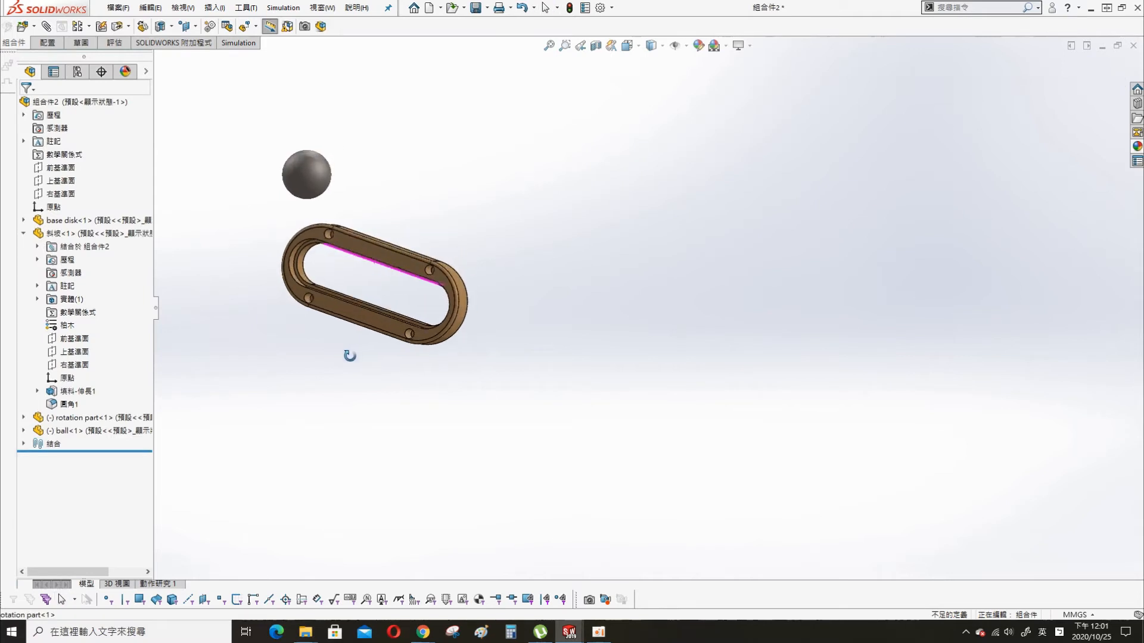
left_click(24, 260)
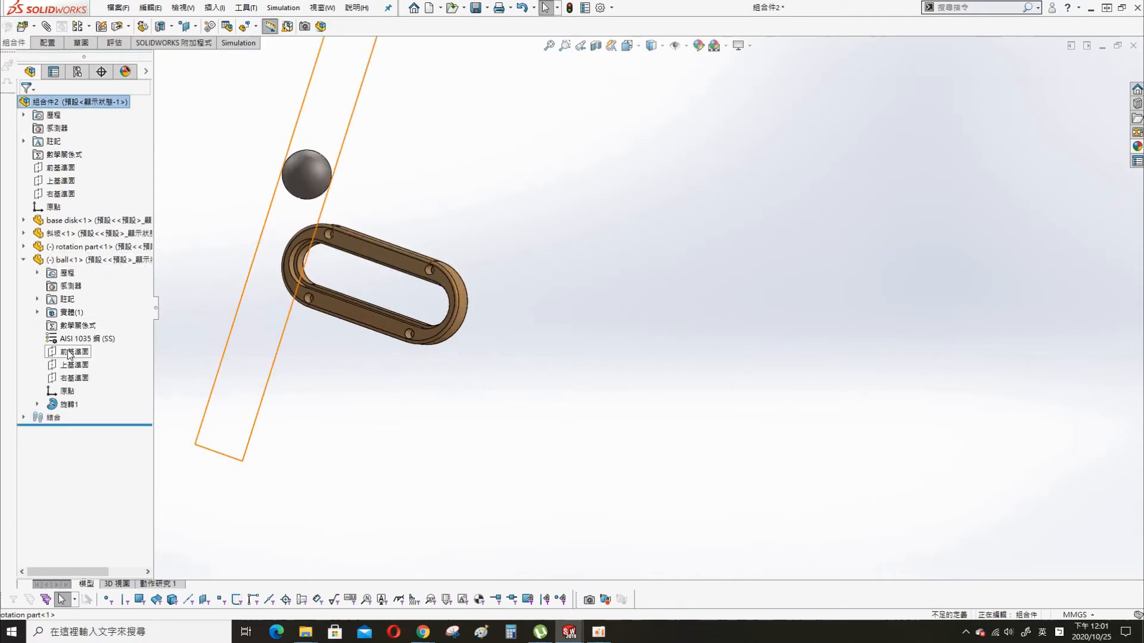
left_click(67, 351)
left_click(385, 258, "ctrl")
left_click(420, 248)
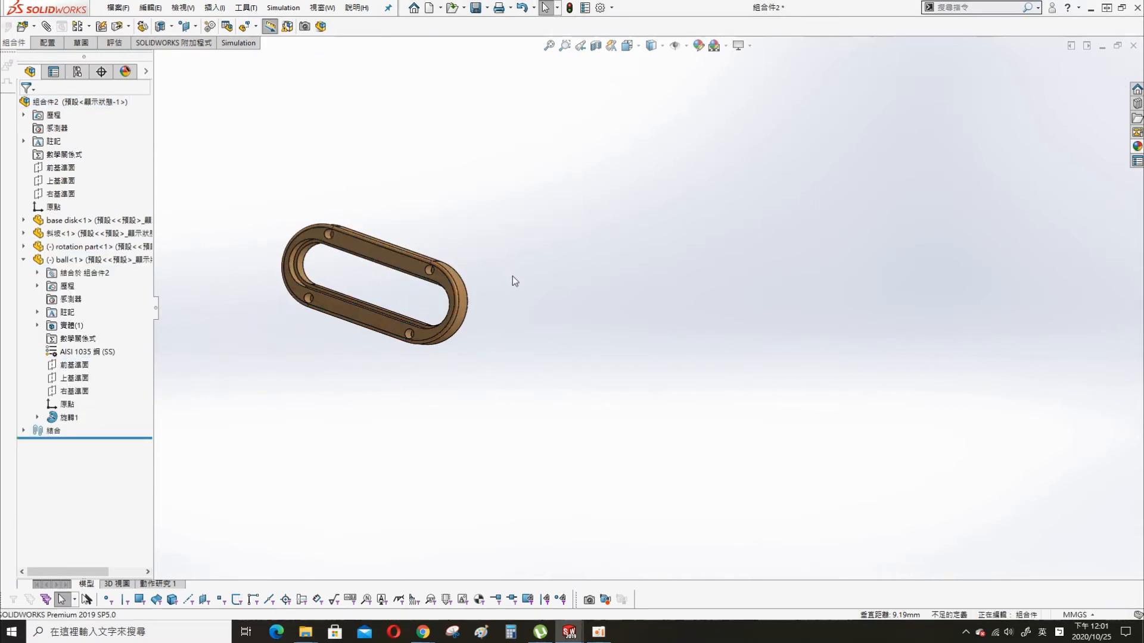
- Mate the ball tangent to the rotation part's inner slot face and move the two parts together
scroll(539, 248, "up", 10)
scroll(658, 328, "down", 5)
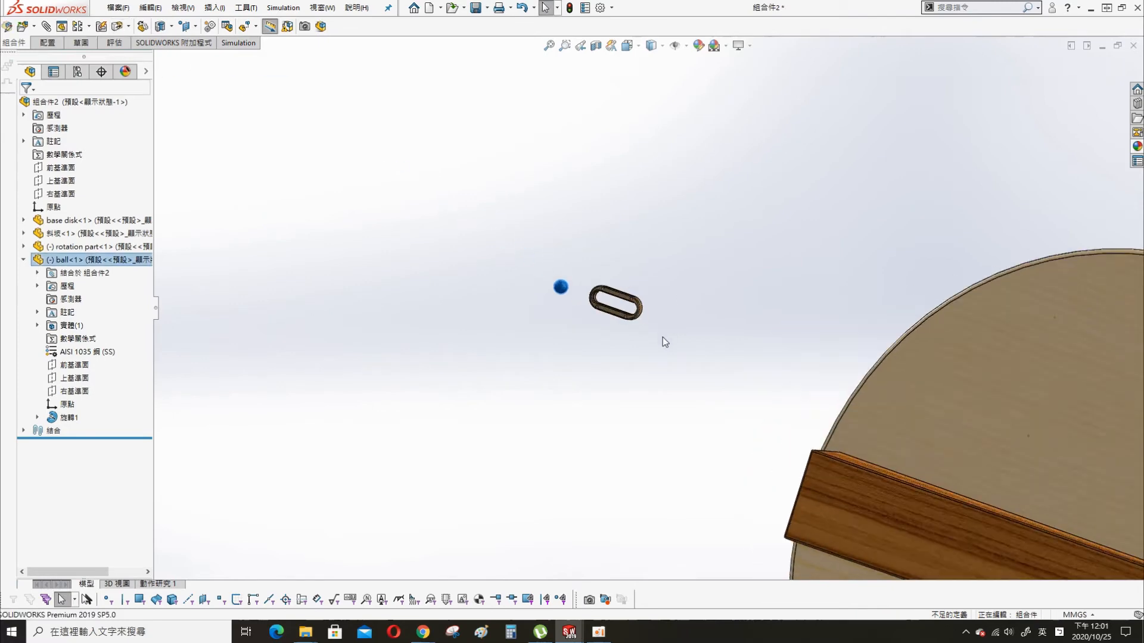
scroll(512, 241, "down", 3)
left_click(649, 364)
middle_click_drag(651, 358, 678, 160)
left_click(483, 291, "ctrl")
left_click(518, 281)
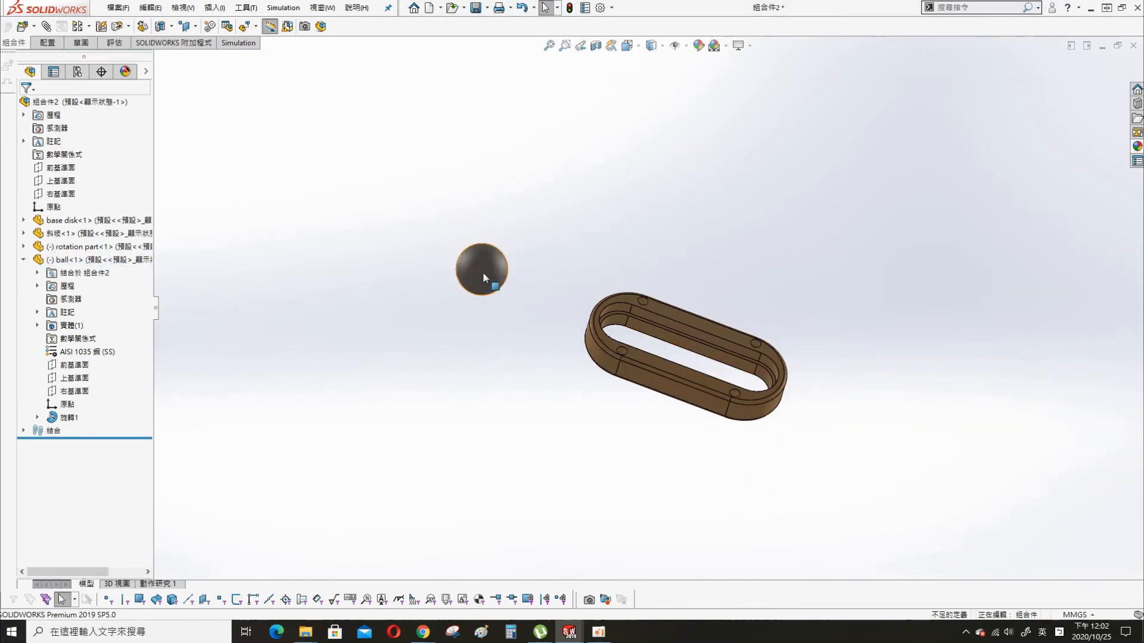
middle_click_drag(725, 359, 896, 235)
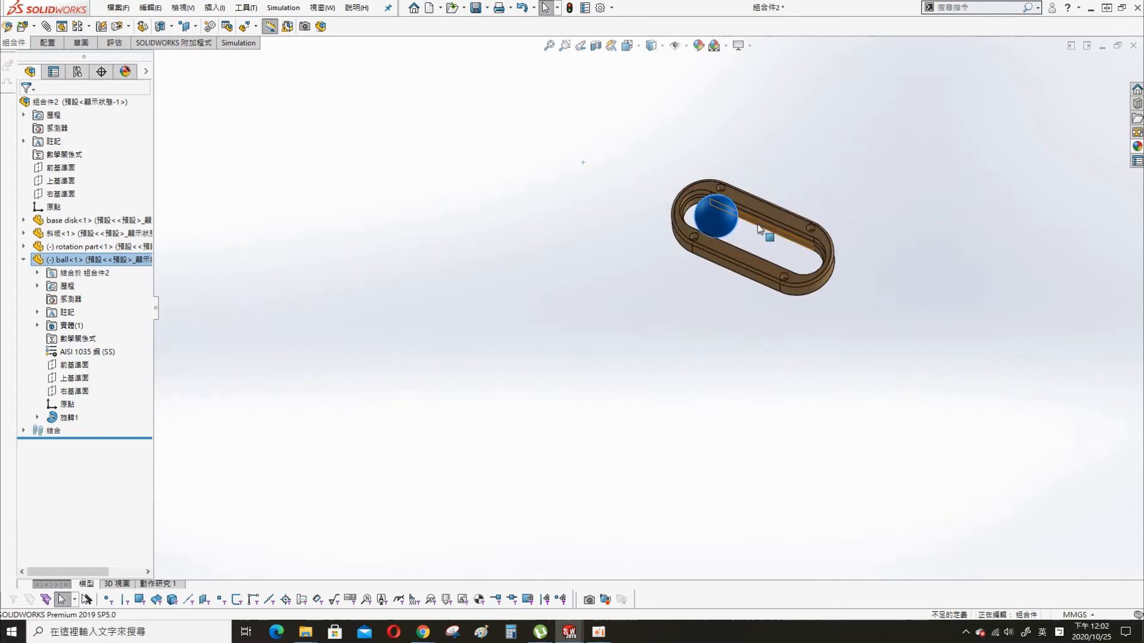
middle_click_drag(812, 230, 793, 298)
scroll(751, 131, "down", 1)
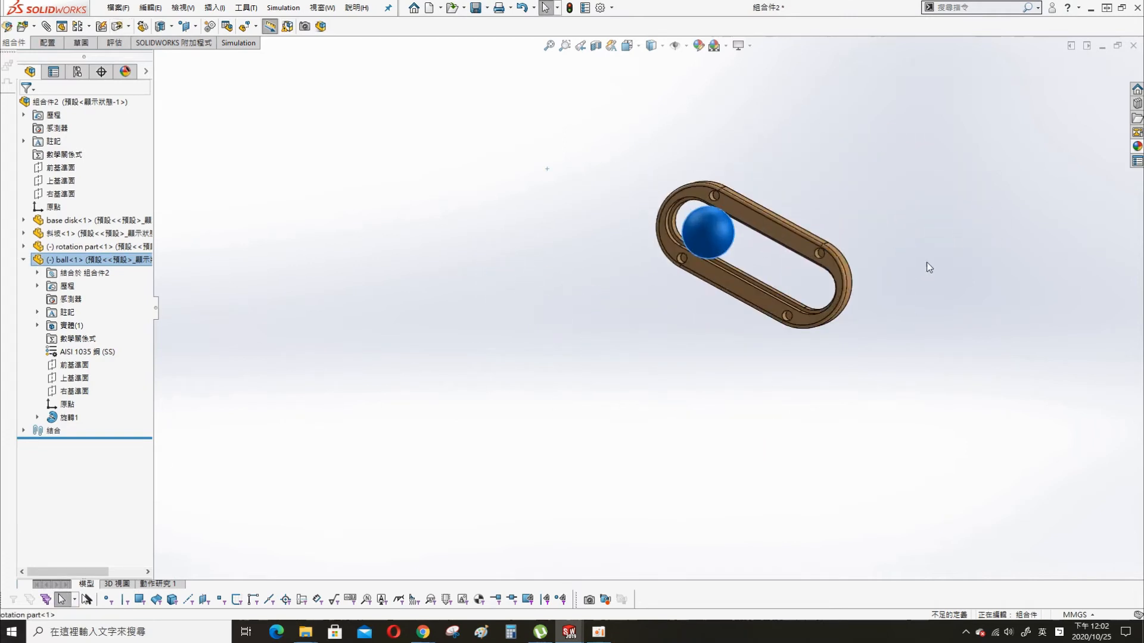
- Mate the rotation part's flat face coincident with the assembly's top plane
scroll(863, 250, "down", 1)
left_click(730, 249)
scroll(818, 357, "up", 5)
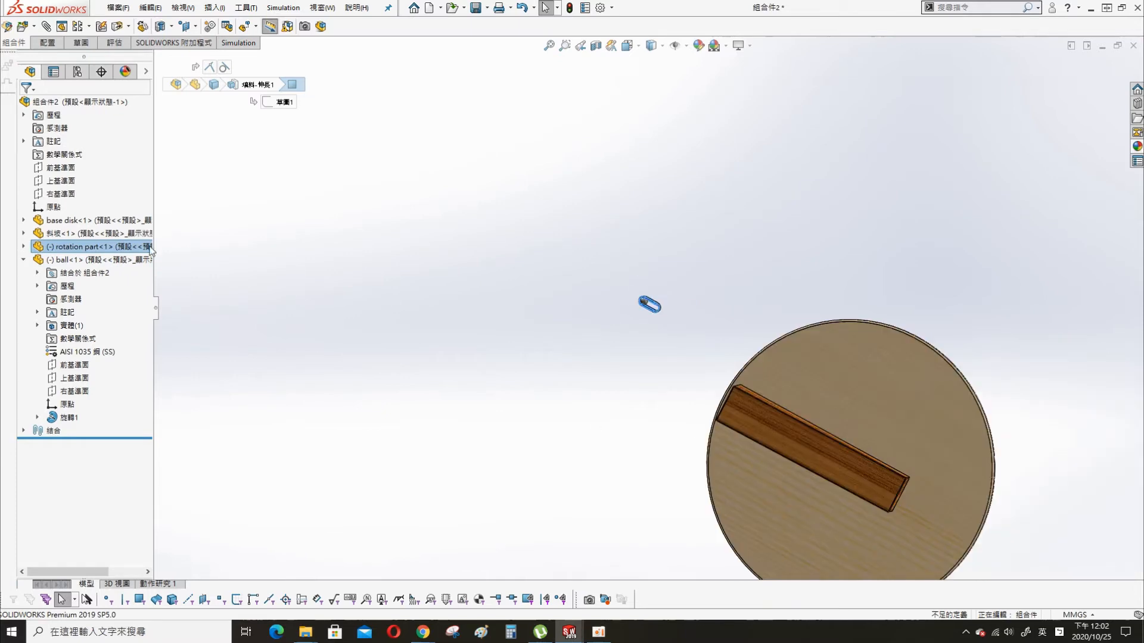
left_click(60, 180)
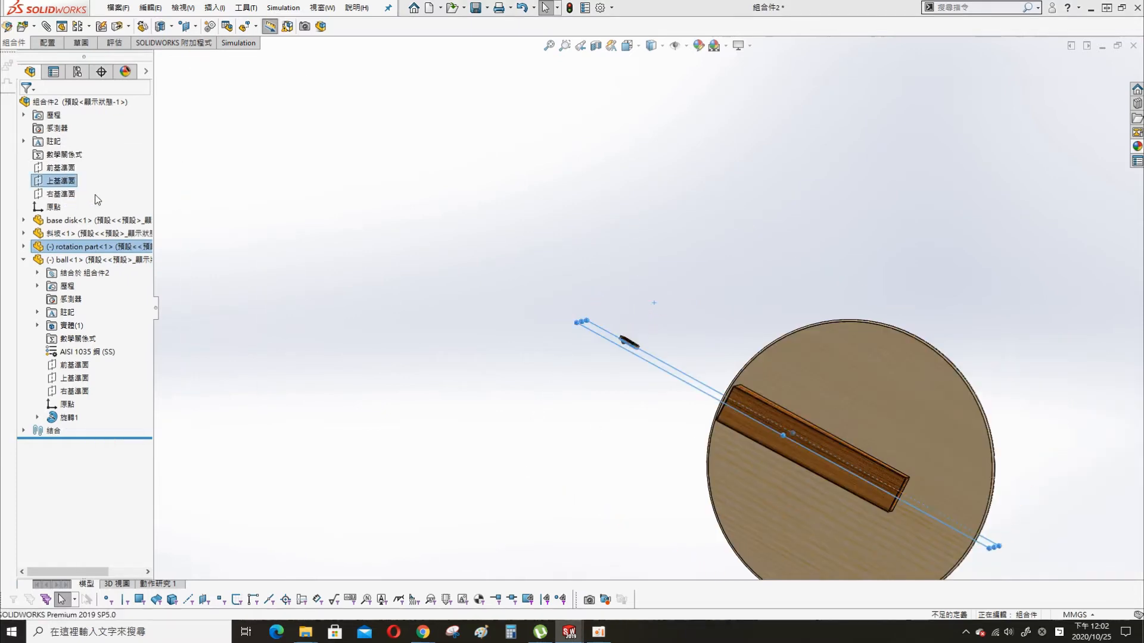
left_click(706, 363)
- Move the rotation part near the ramp and mate its straight outer side coincident with the ramp's sloped face
scroll(718, 379, "down", 5)
left_click_drag(487, 267, 656, 354)
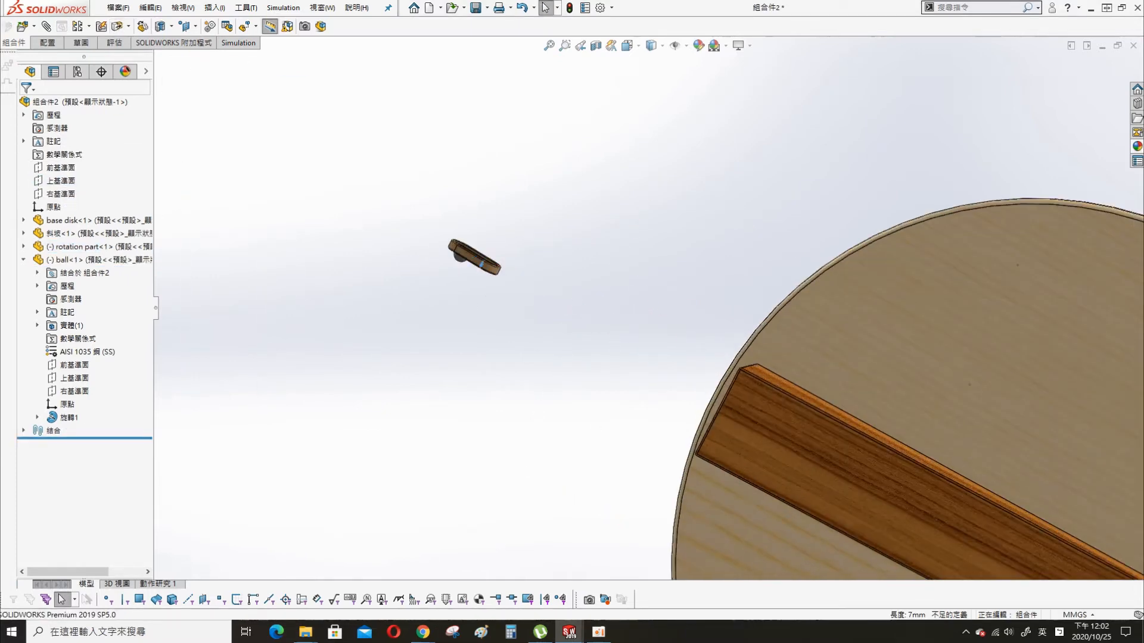
left_click_drag(474, 265, 732, 389)
left_click(808, 439)
middle_click_drag(808, 438, 736, 239)
scroll(643, 492, "down", 2)
middle_click_drag(643, 492, 643, 523)
scroll(644, 523, "down", 2)
left_click(595, 455, "ctrl")
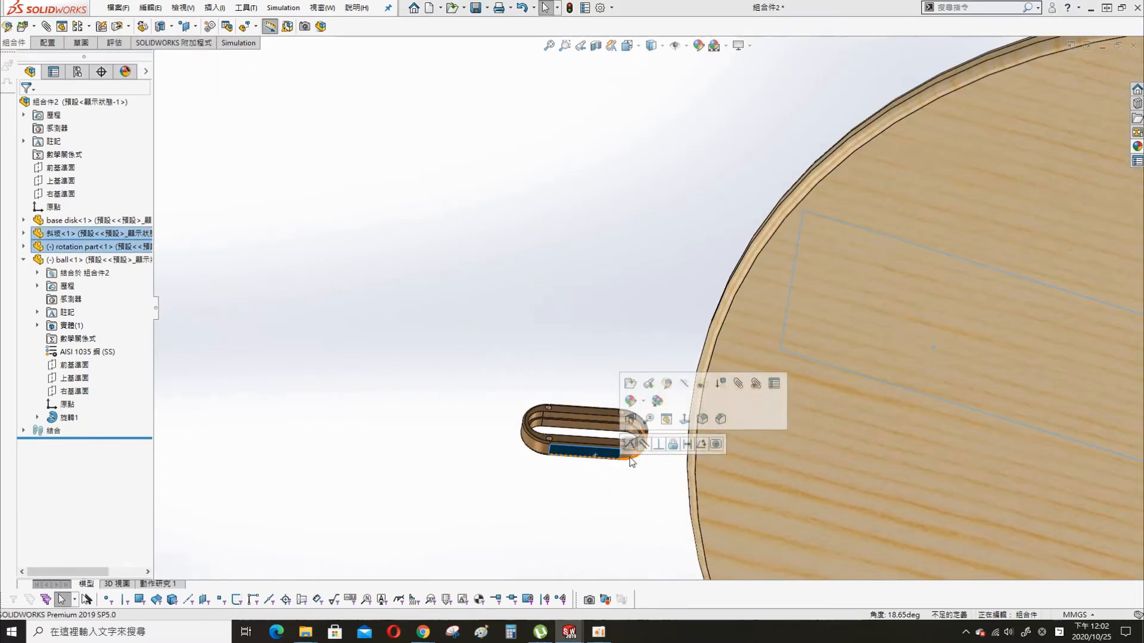
left_click(665, 419)
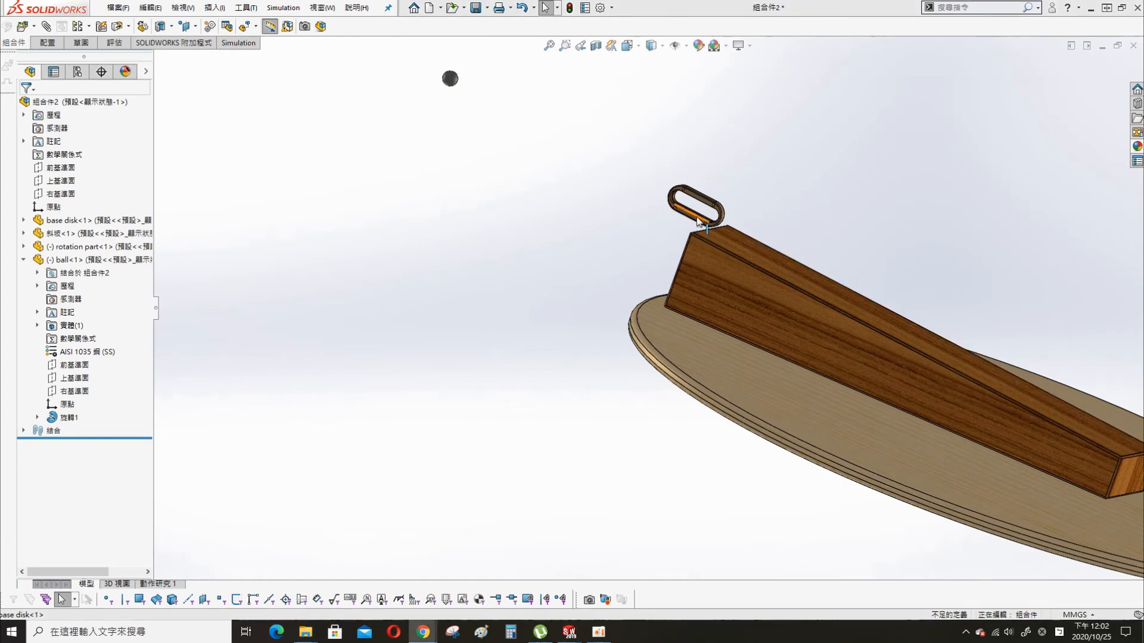
- Move the ball into the rotation part's slot, at the end above the high side of the ramp
left_click_drag(450, 78, 768, 259)
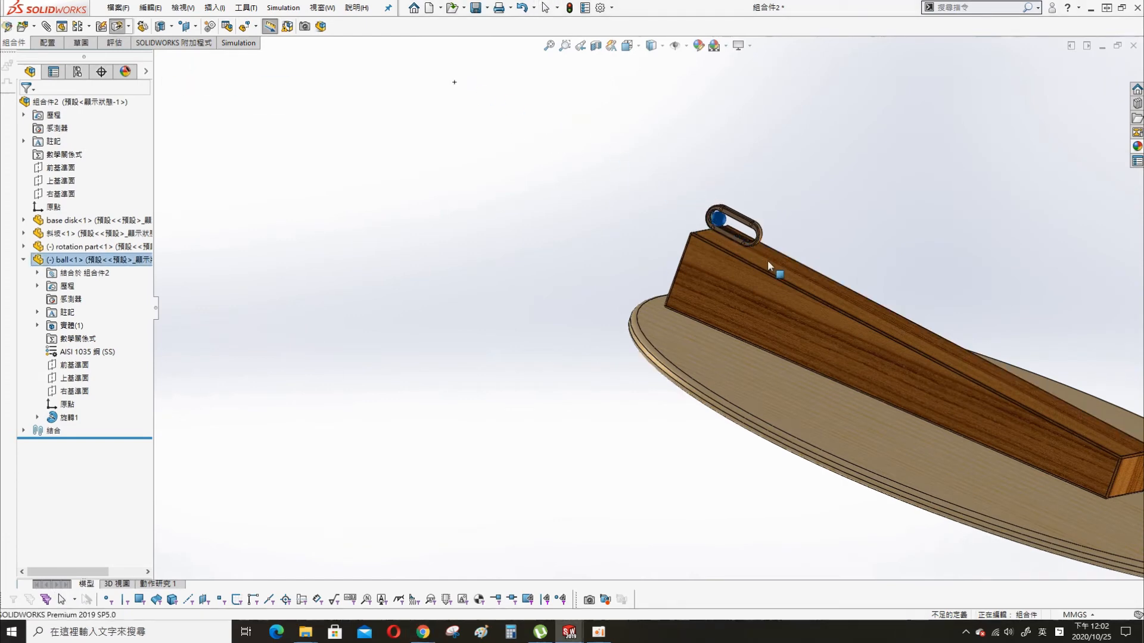
left_click(853, 206)
scroll(853, 206, "up", 3)
middle_click_drag(973, 336, 964, 352)
scroll(964, 352, "down", 3)
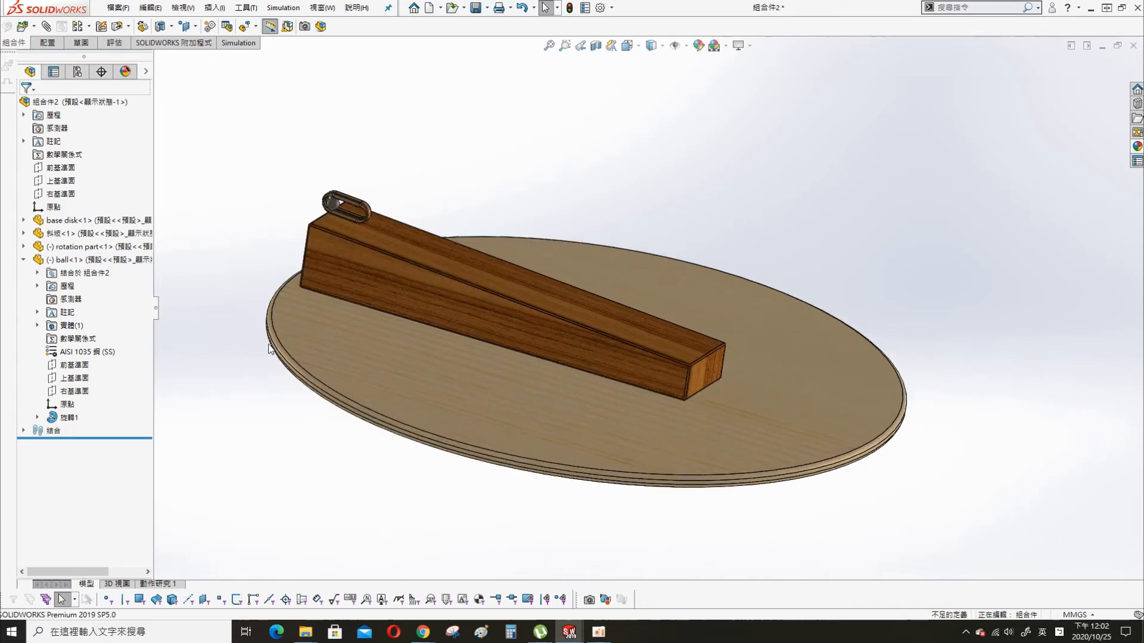
- Insert a second copy of the rotation part beyond the ramp's high end and turn it with Rotate Component
scroll(268, 348, "down", 2)
left_click_drag(83, 246, 300, 143)
left_click(275, 152)
left_click(128, 27)
left_click(140, 55)
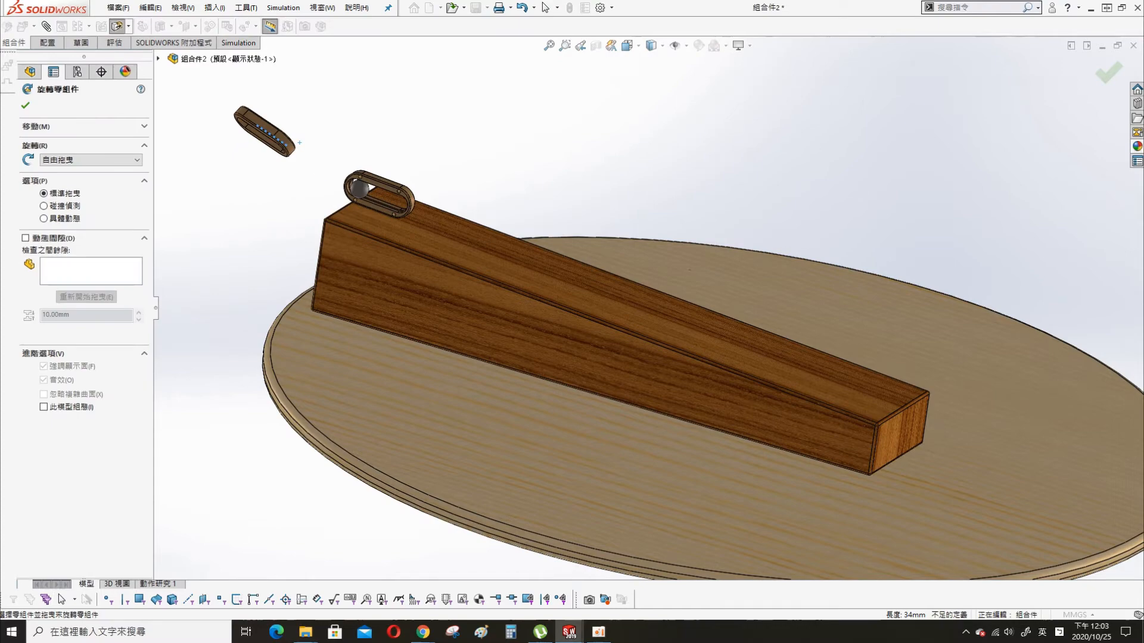
left_click(25, 108)
- Mate the flat drilled face of the second rotation part coincident with the flat face of the first
scroll(531, 191, "down", 3)
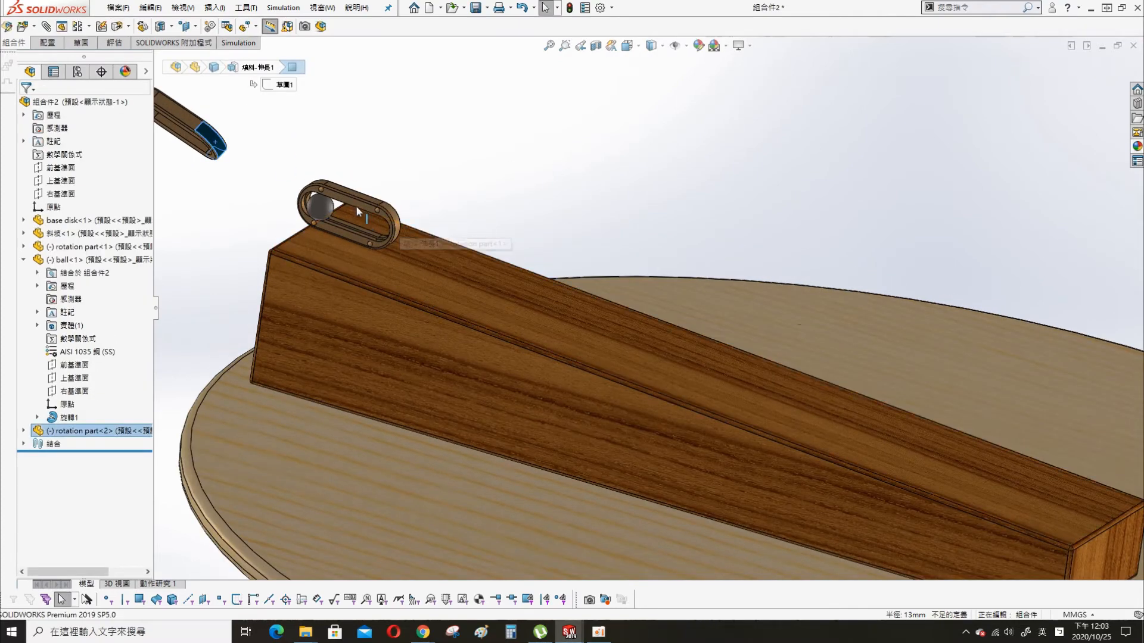
middle_click_drag(359, 209, 424, 125)
left_click(424, 125)
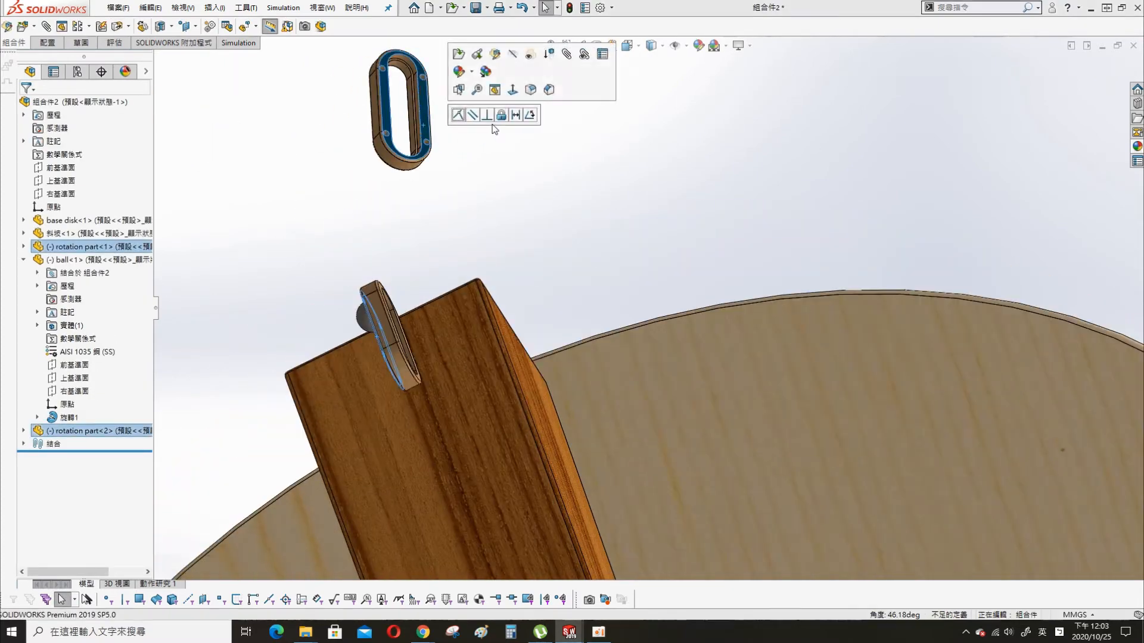
left_click(459, 112)
- Align the two rotation parts with concentric mates between their outer rounded faces at both ends
middle_click_drag(448, 363, 303, 290)
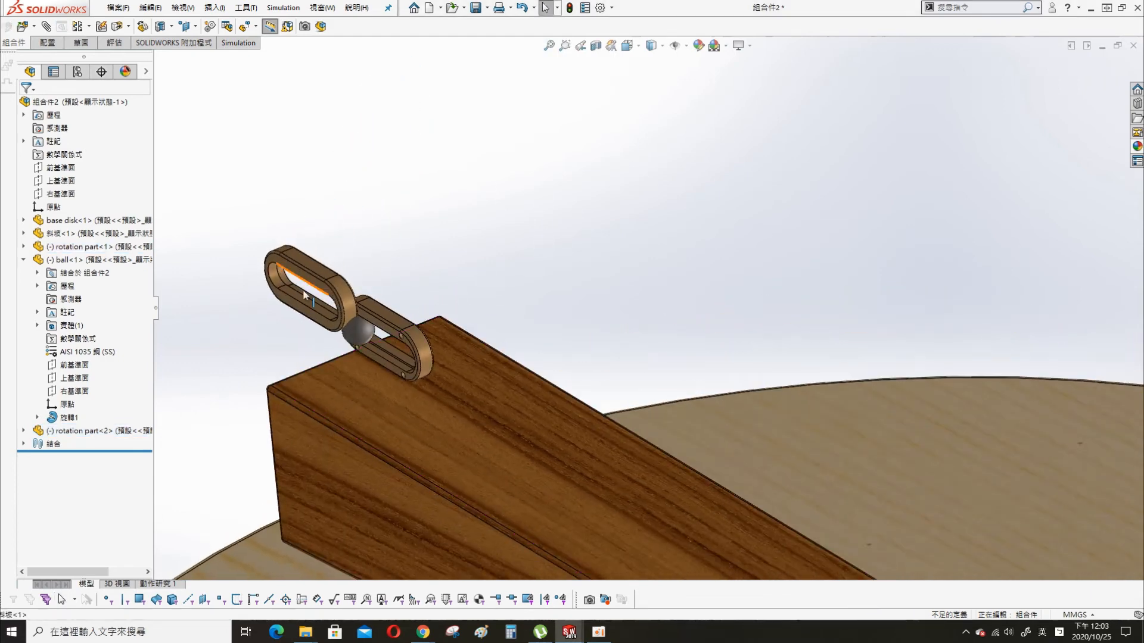
left_click(345, 303)
left_click(421, 351, "ctrl")
left_click(499, 341)
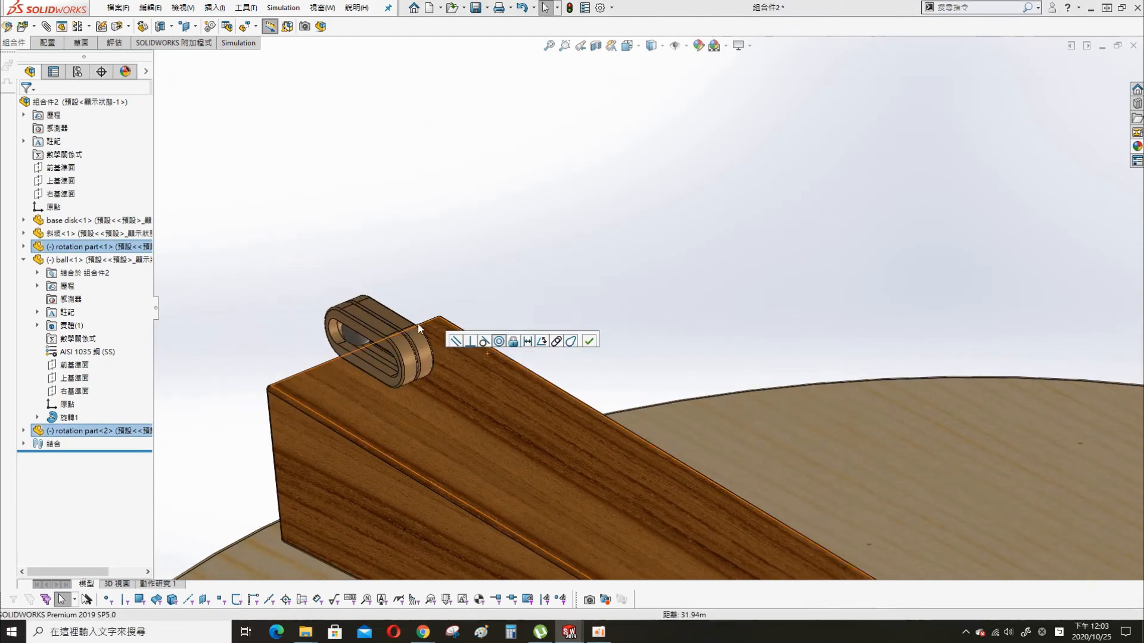
middle_click_drag(417, 324, 456, 340)
left_click(455, 339)
left_click(439, 320, "ctrl")
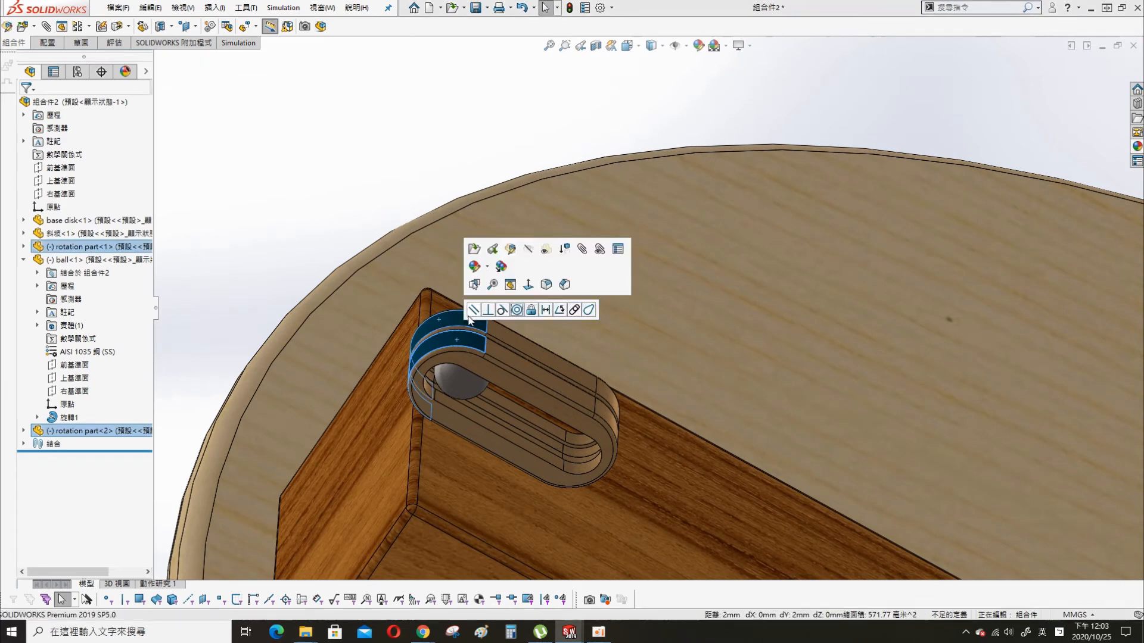
left_click(519, 310)
left_click(288, 167)
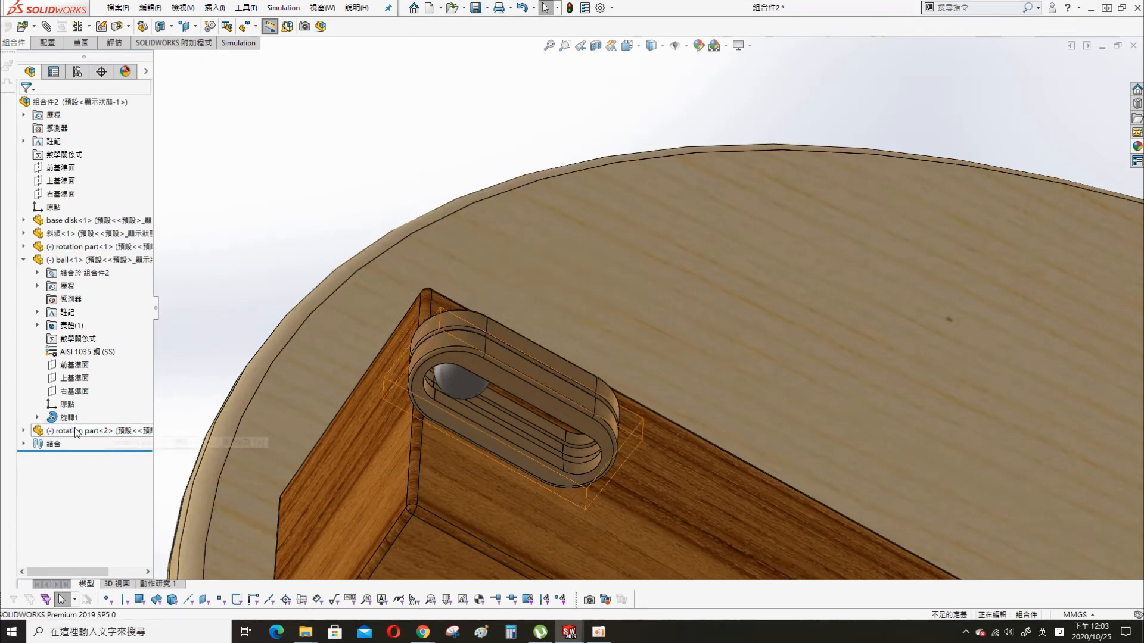
- Suppress the coincident mate between the ramp's sloped face and the first rotation part
left_click(24, 444)
left_click(82, 486)
left_click(109, 450)
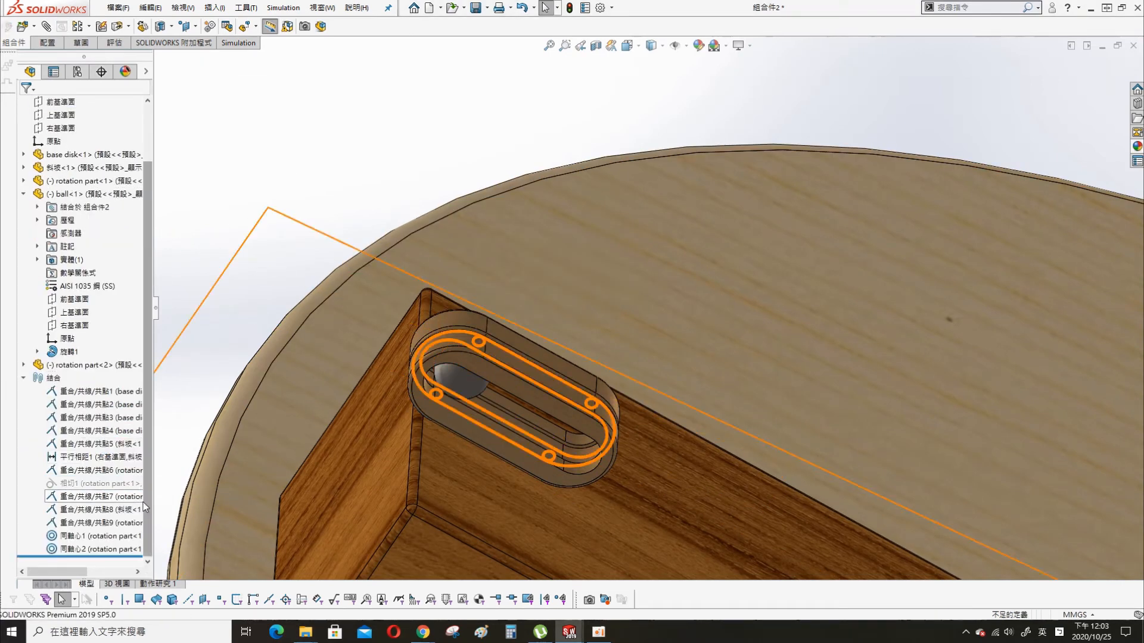
left_click(82, 511)
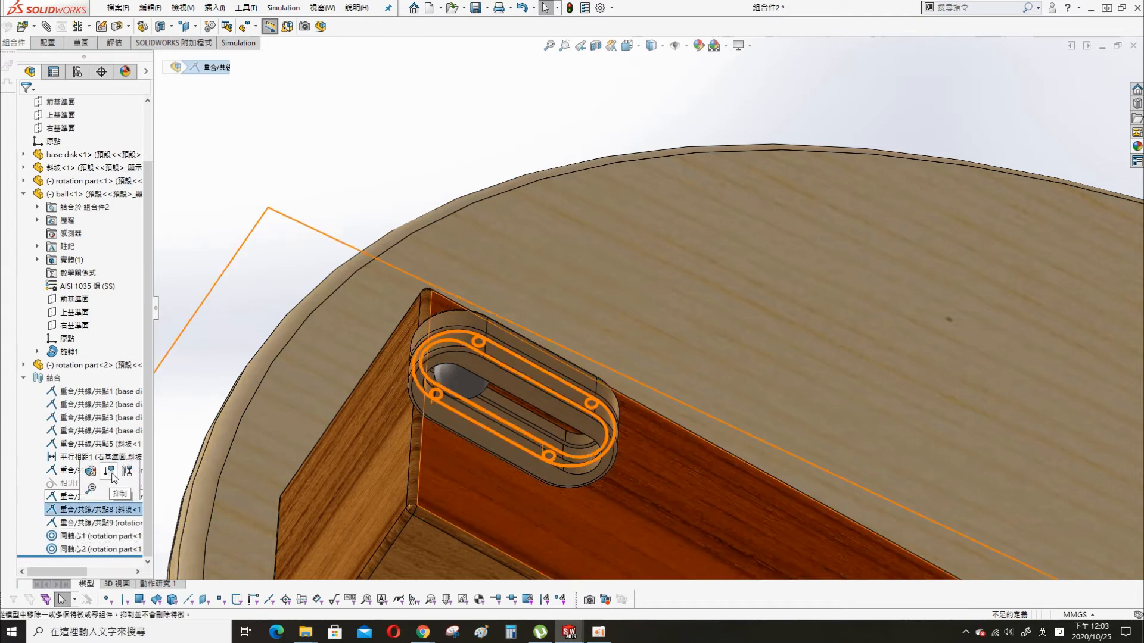
left_click(109, 474)
scroll(445, 274, "up", 3)
scroll(446, 274, "up", 6)
middle_click_drag(1014, 501, 933, 413)
scroll(996, 470, "up", 2)
scroll(930, 420, "down", 2)
scroll(905, 417, "down", 2)
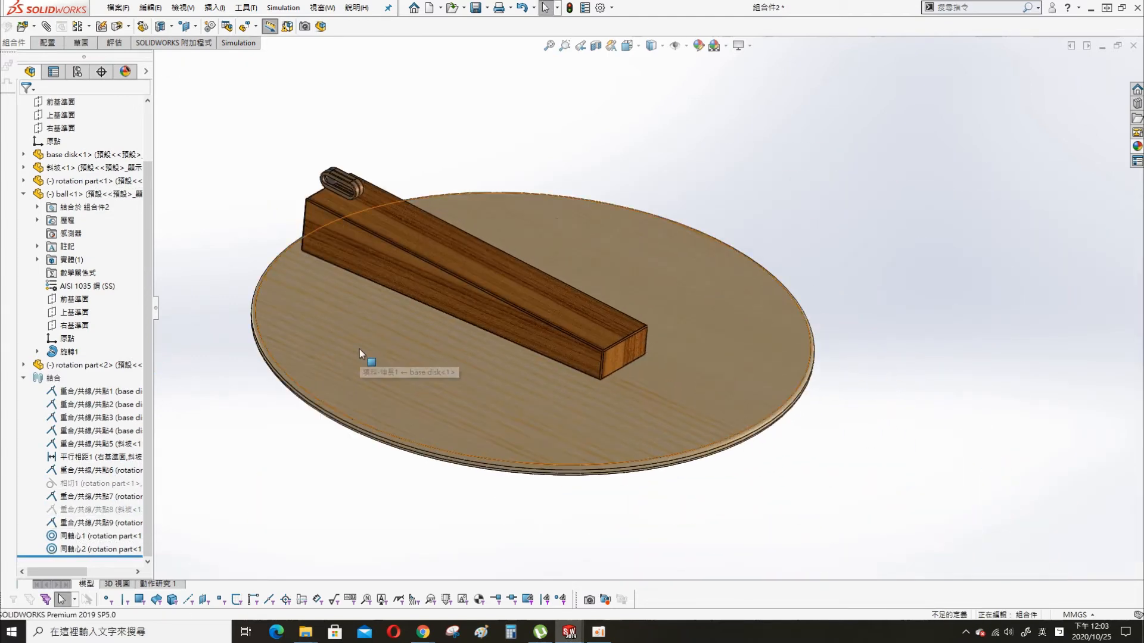
- Save the assembly under the file name assemble
key("ctrl+s")
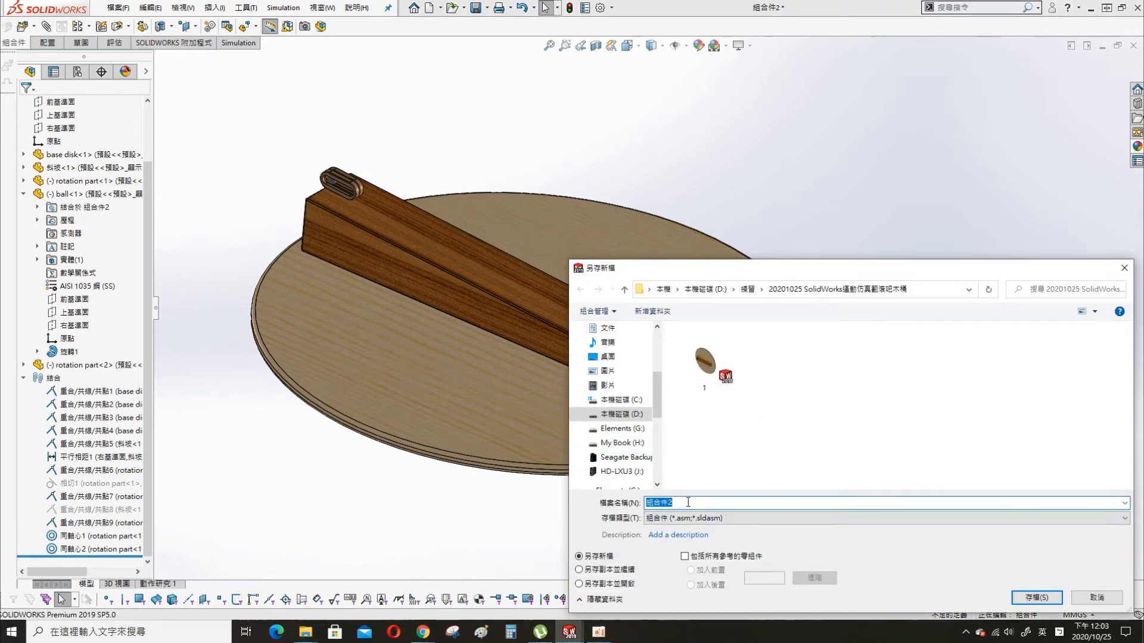
type("assemble")
key("Return")
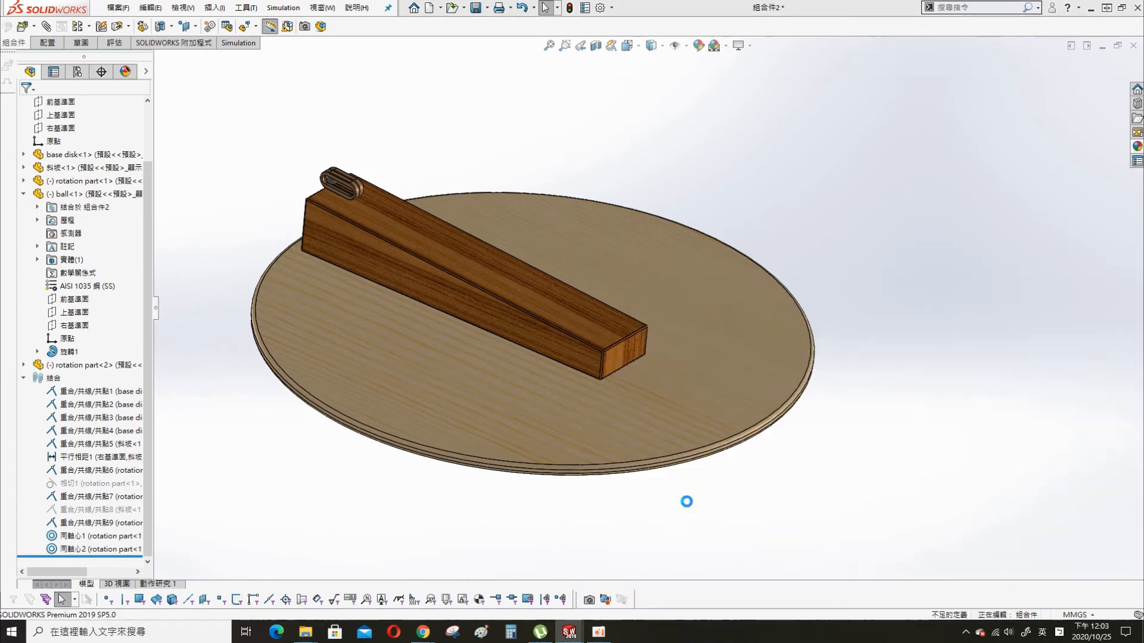
- Open the assembly's motion study and set its study type to Motion Analysis
left_click(168, 585)
left_click(41, 422)
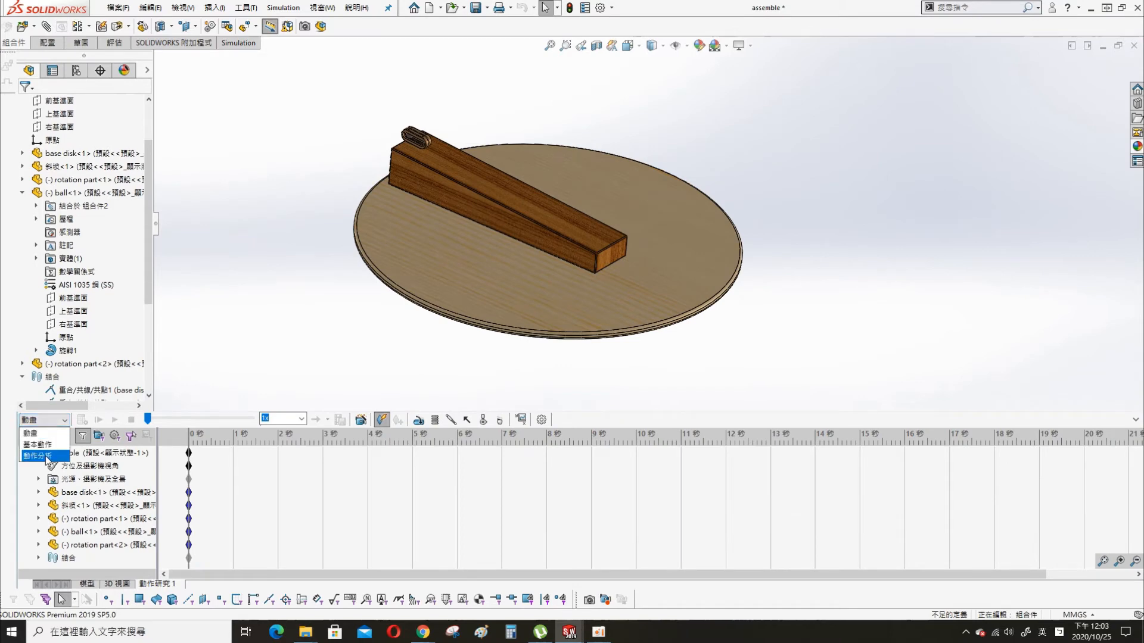
left_click(42, 457)
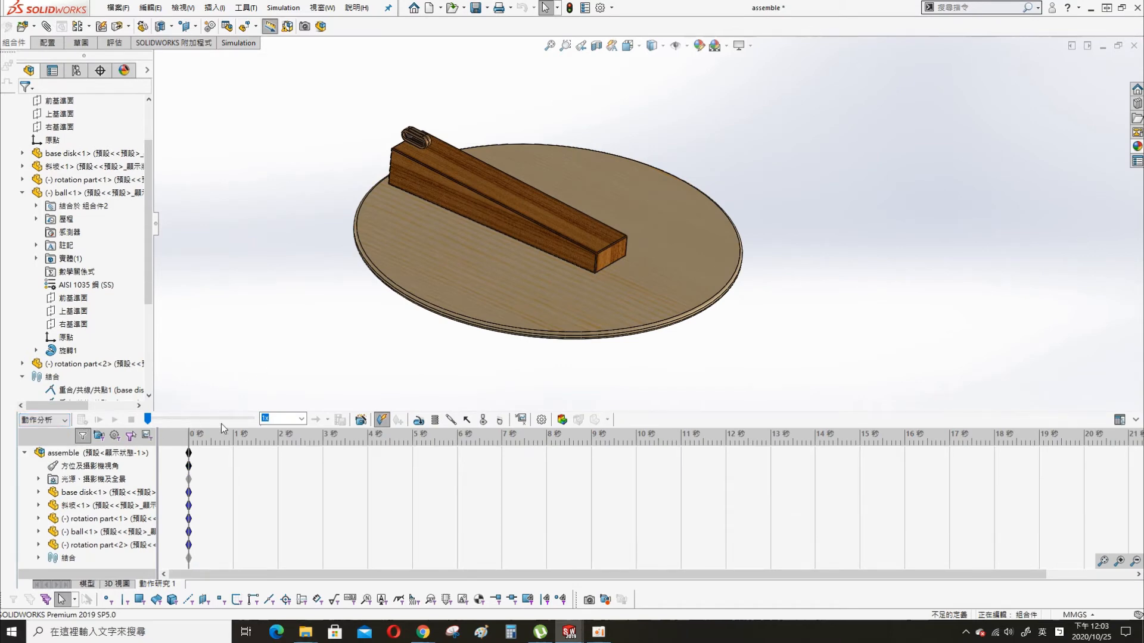
- Add a solid body contact among the base disk, ramp, both rotation parts and ball, with both materials set to Steel (Dry)
left_click(496, 421)
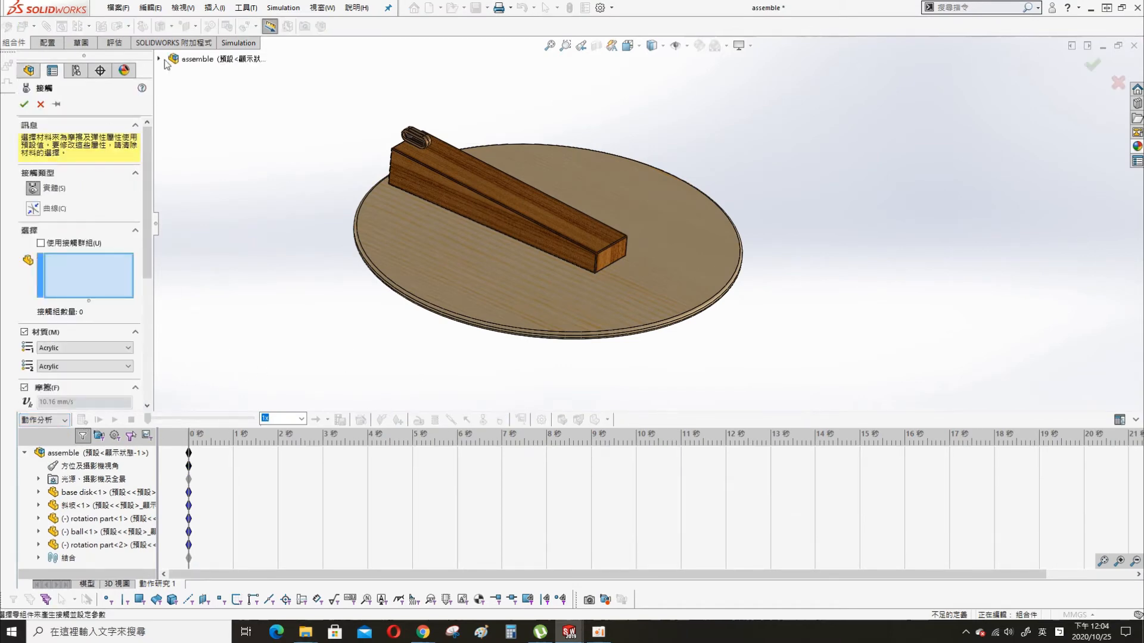
left_click(173, 216)
left_click(238, 177)
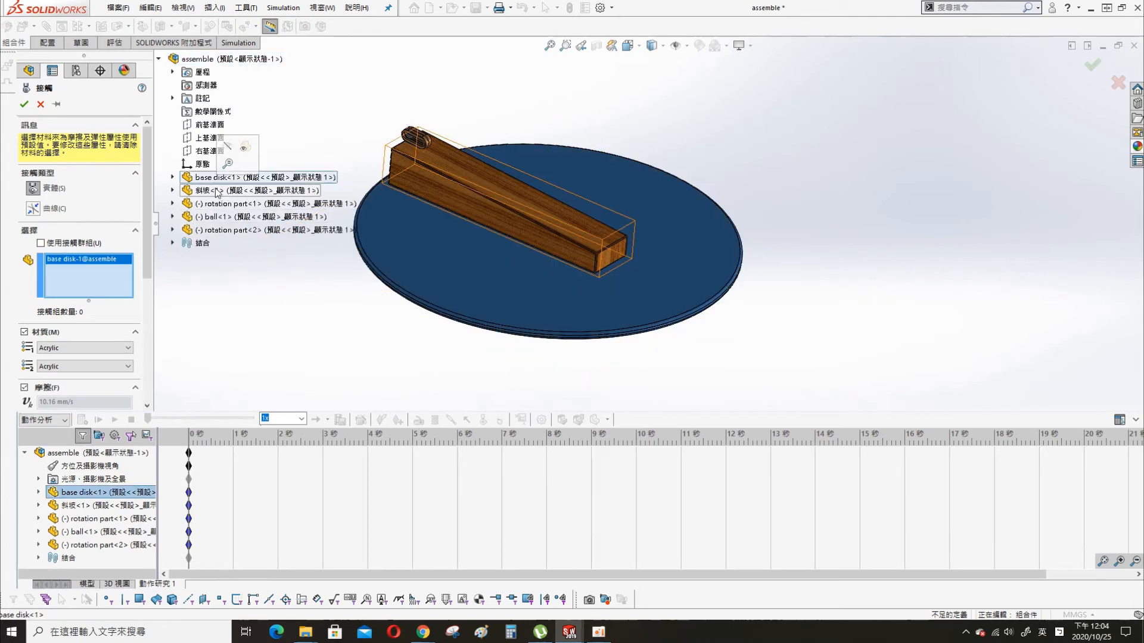
left_click(223, 230, "shift")
left_click(77, 370)
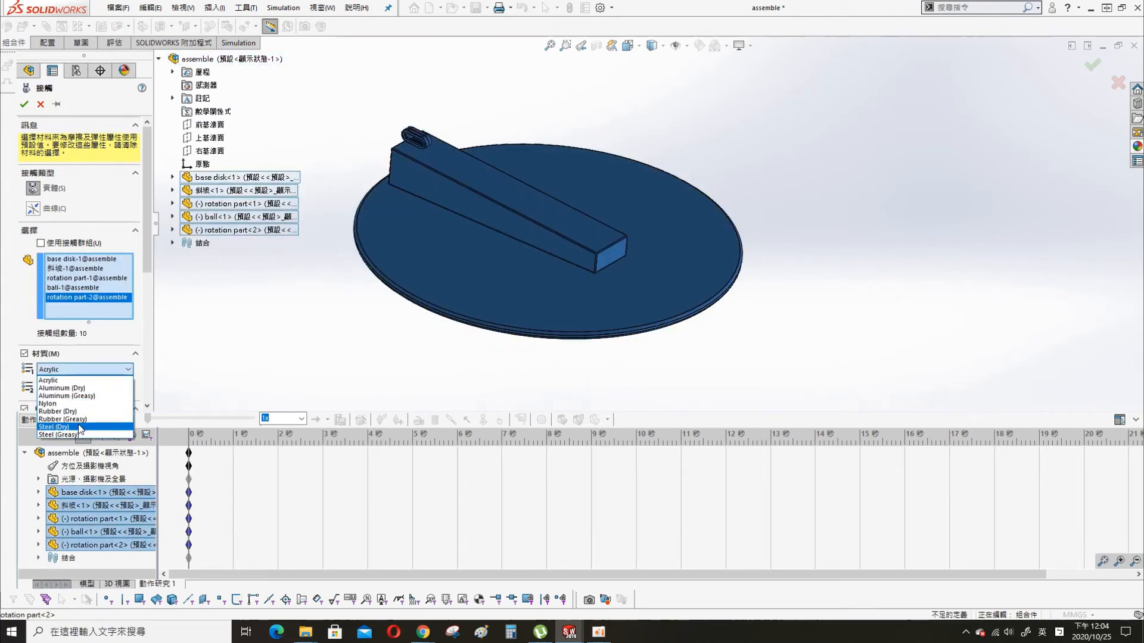
left_click(59, 426)
left_click(83, 388)
left_click(80, 445)
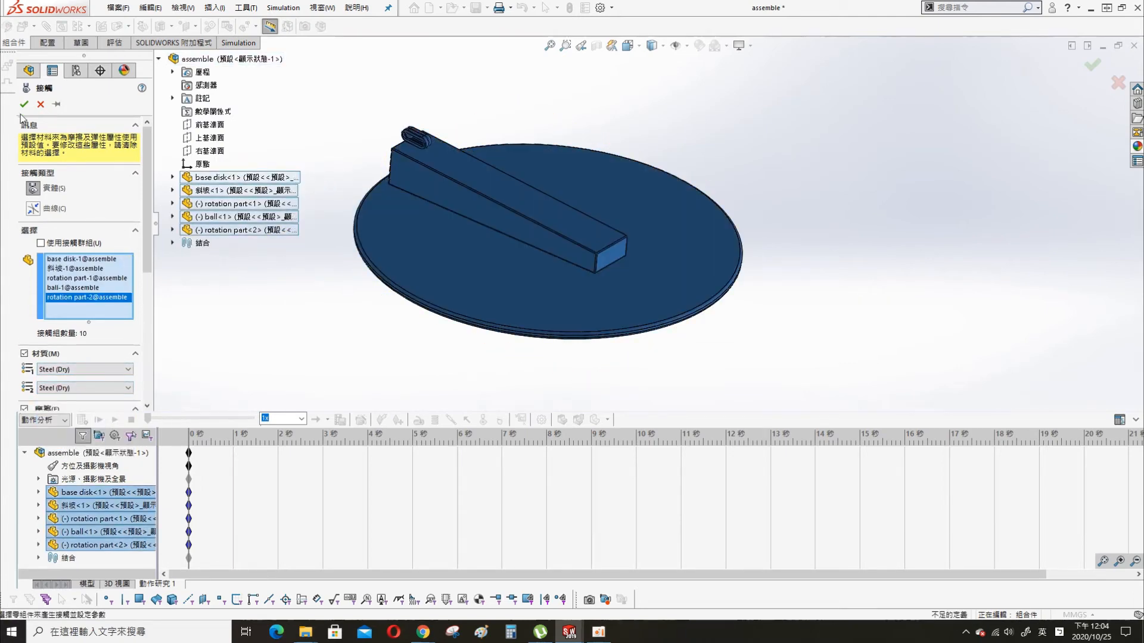
left_click(24, 104)
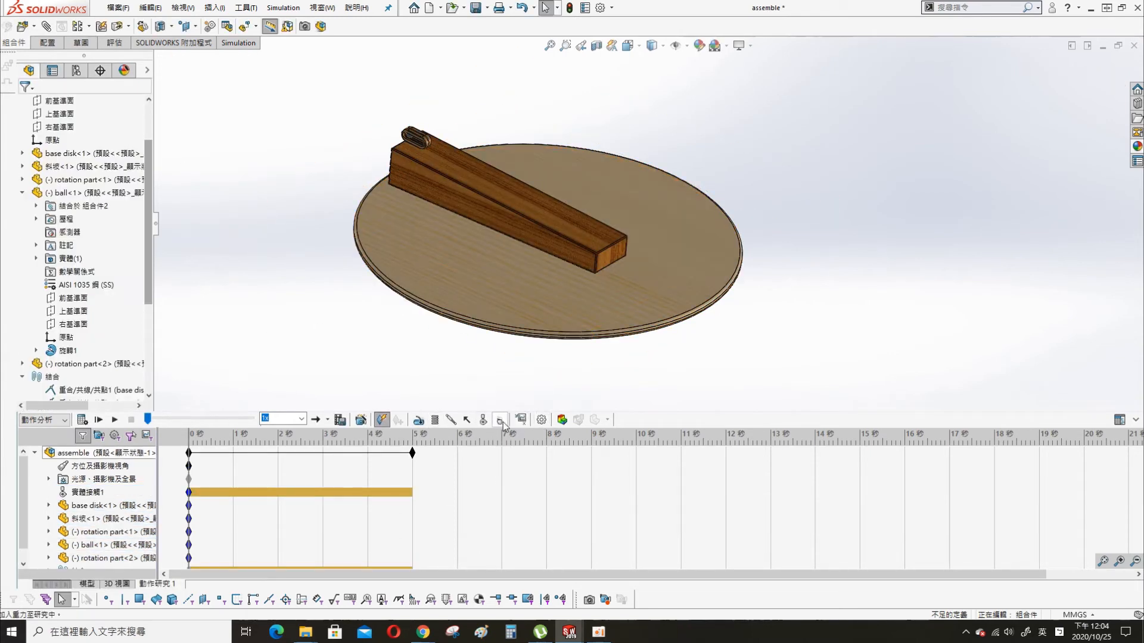
- Add gravity of 9806.65 mm/s^2 along the Z axis to the motion study
left_click(500, 421)
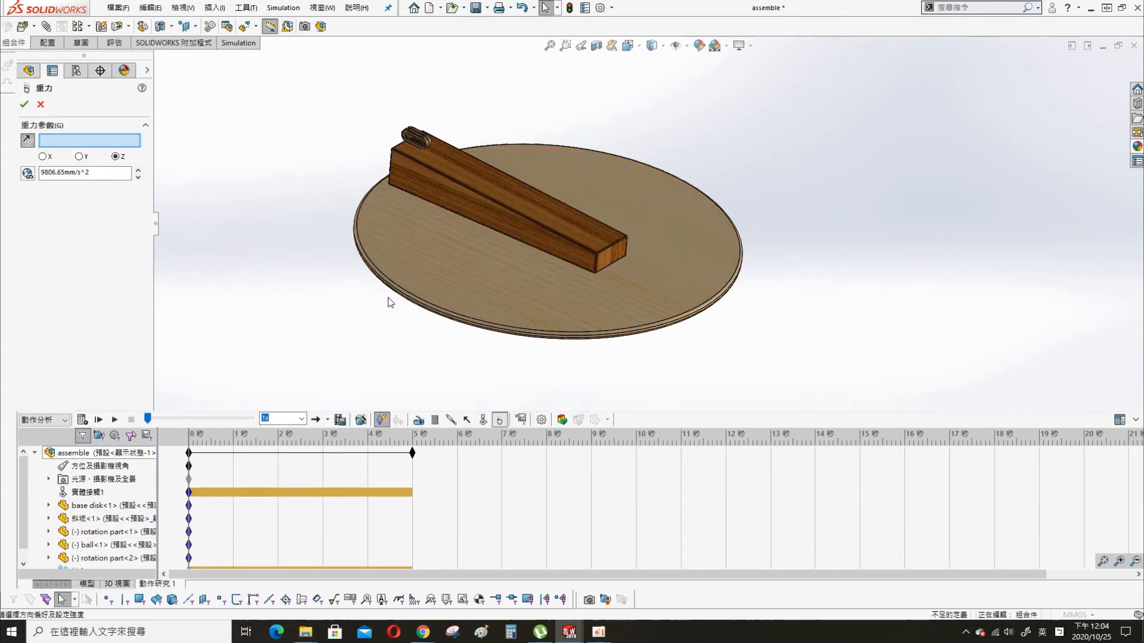
left_click(24, 105)
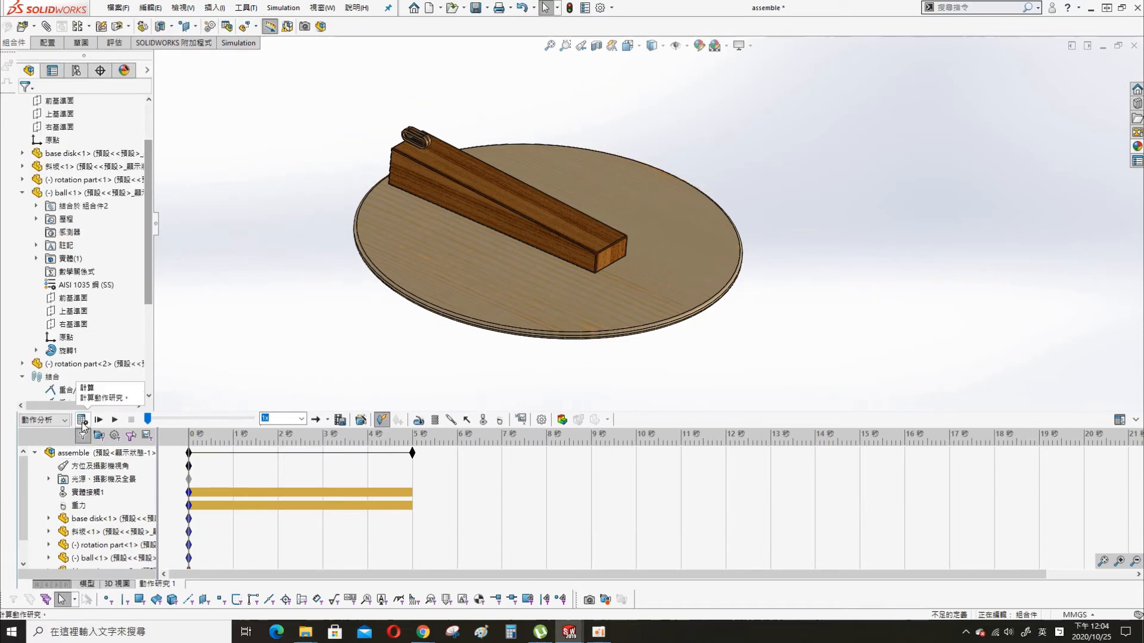
- Calculate the motion study and play back the simulated motion
left_click(82, 421)
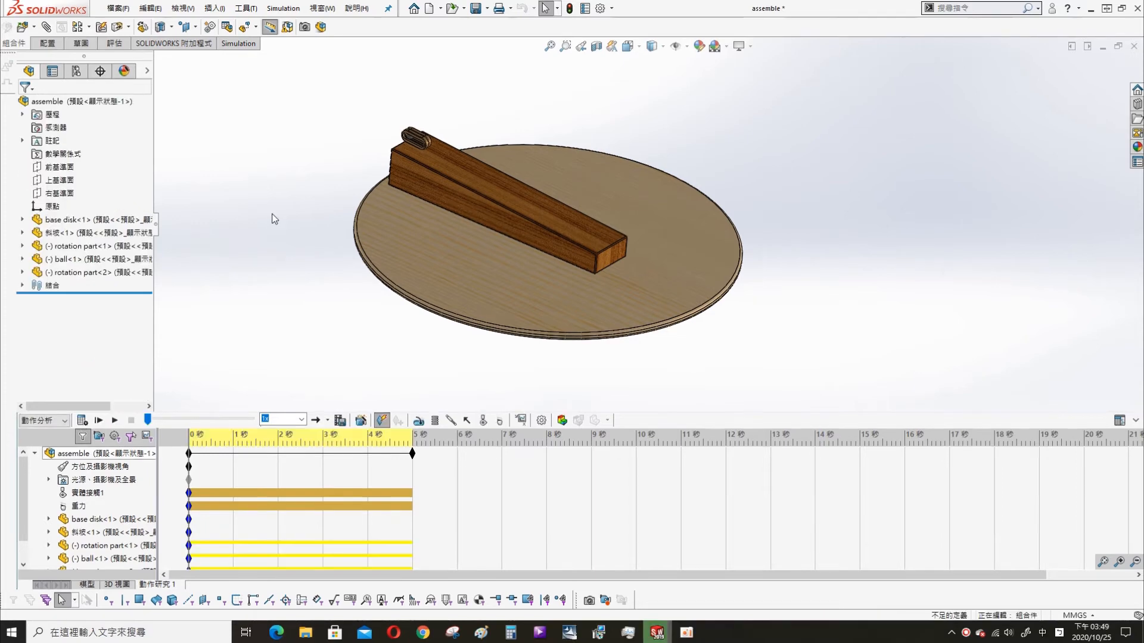
left_click(115, 421)
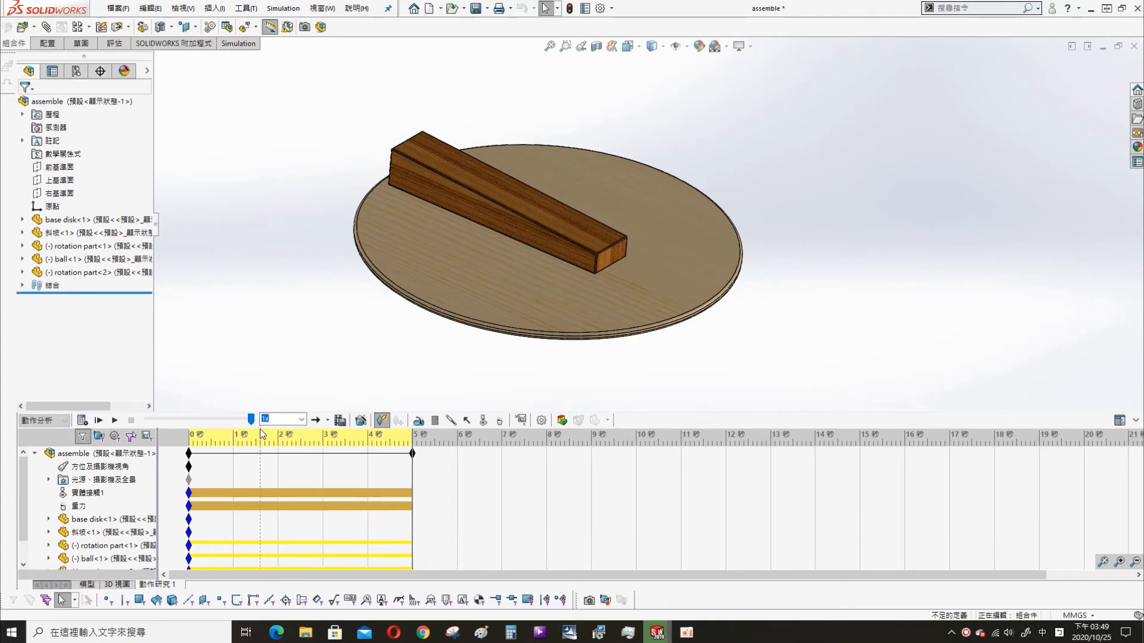
- Create a new part and sketch a center rectangle about 156 by 50 mm at the origin on the front plane
left_click(429, 9)
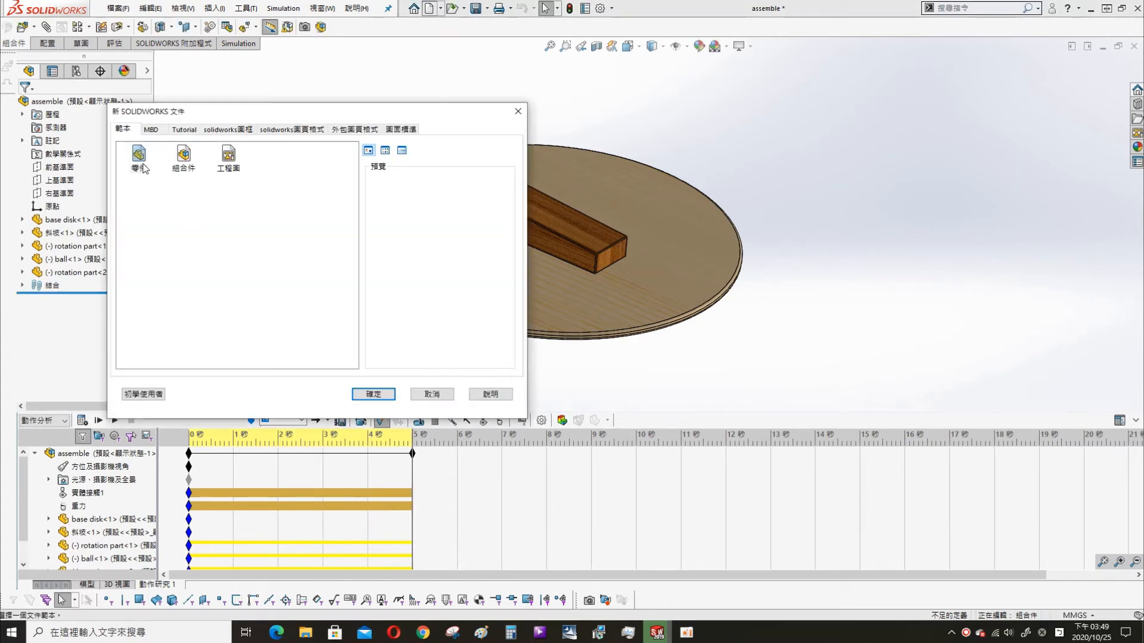
left_click(371, 395)
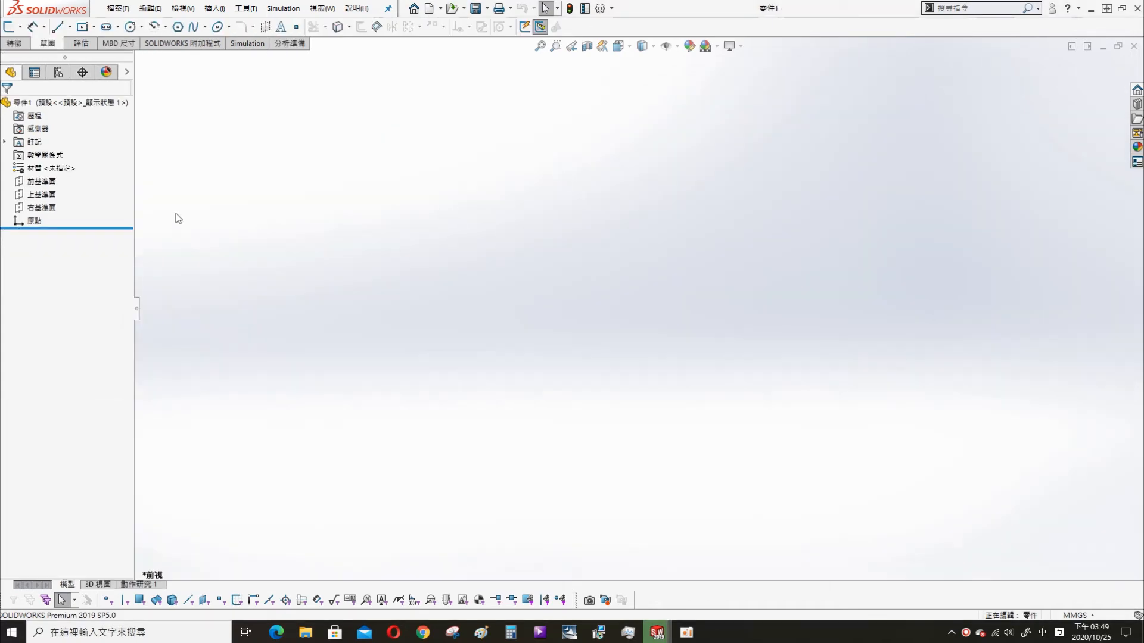
left_click(42, 181)
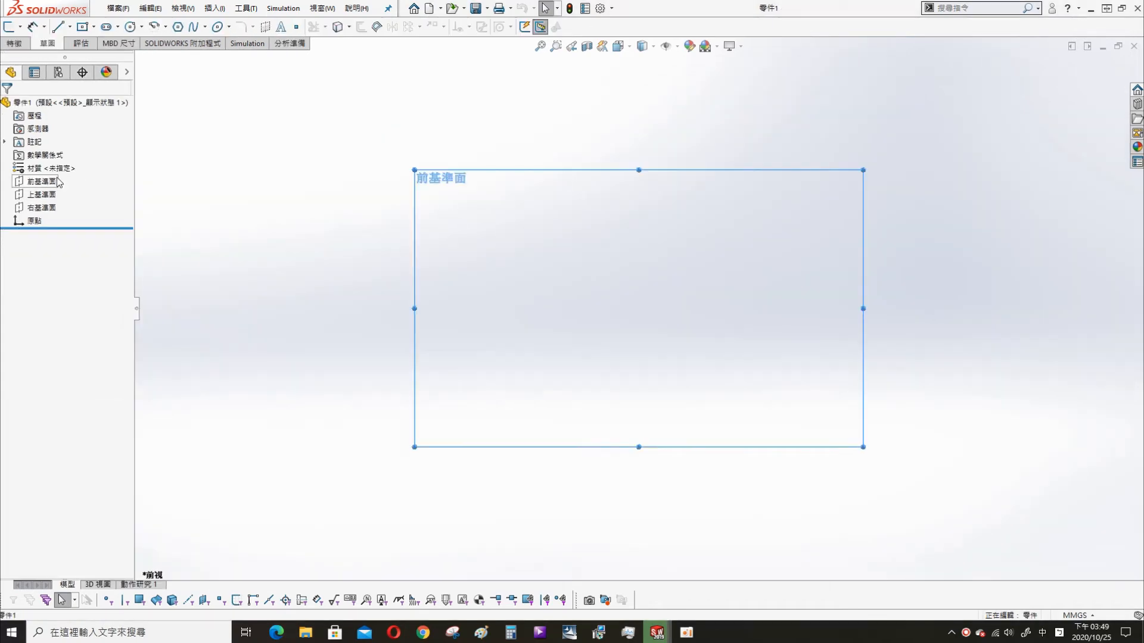
left_click(9, 27)
left_click(82, 27)
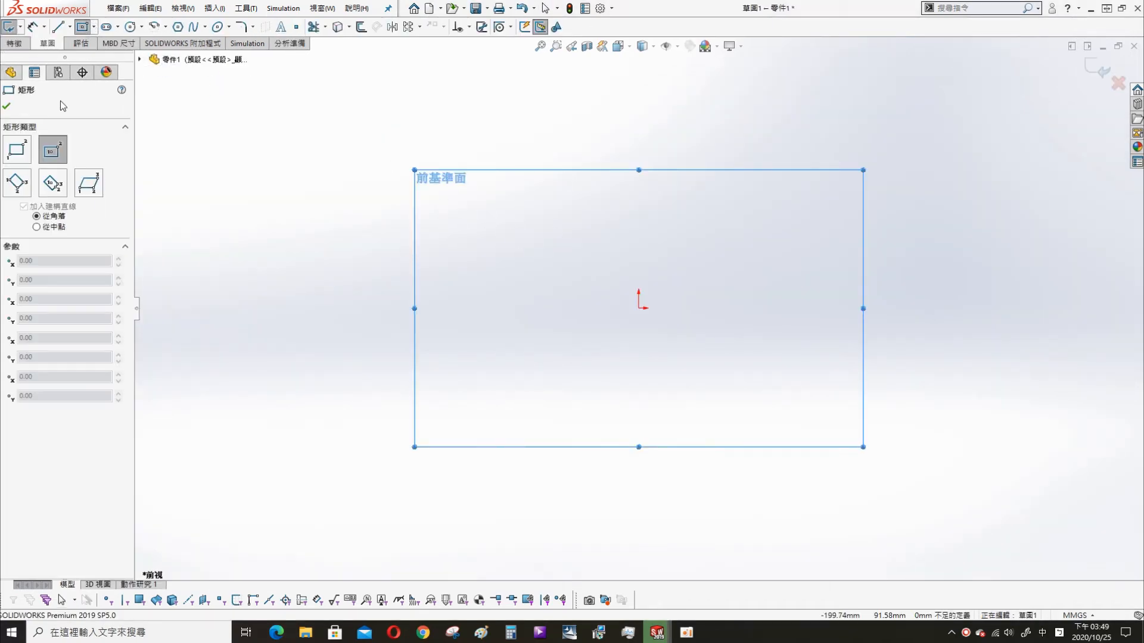
left_click(638, 308)
left_click(442, 245)
- Dimension the rectangle to a length of 50 mm and a height of 10 mm
key("s")
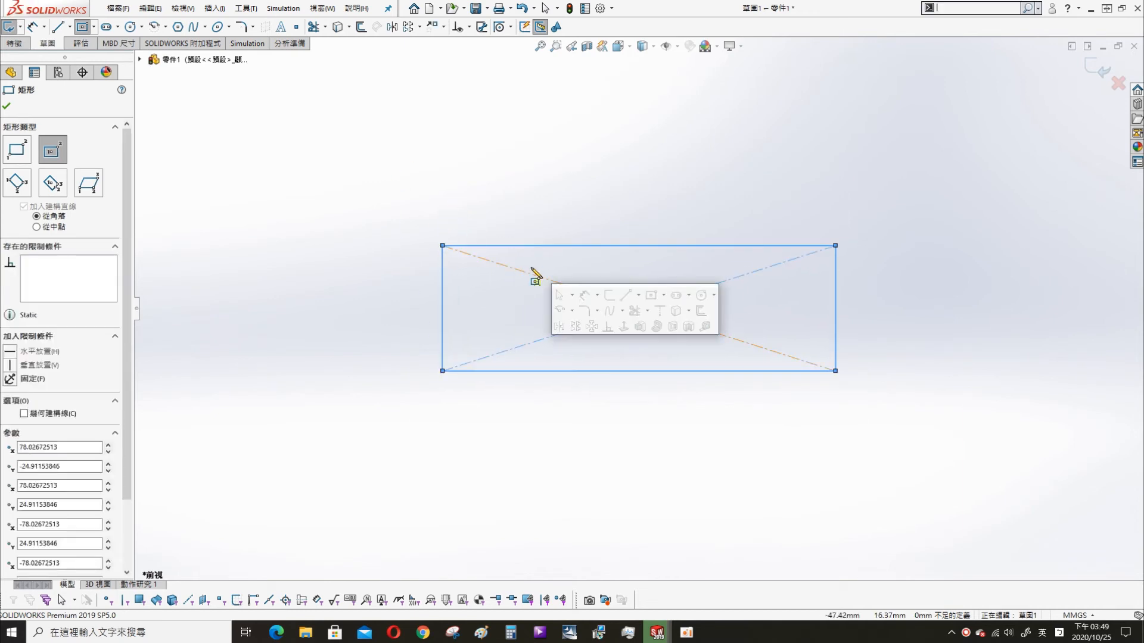
left_click(654, 293)
left_click(650, 245)
left_click(640, 197)
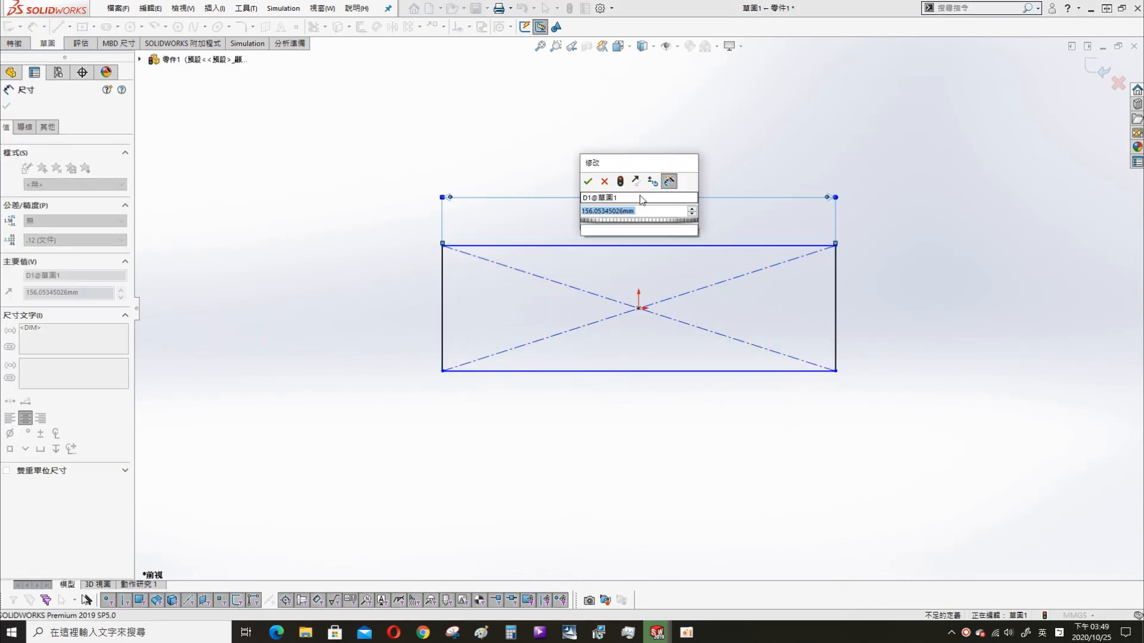
type("50")
key("Return")
left_click(442, 319)
left_click(317, 317)
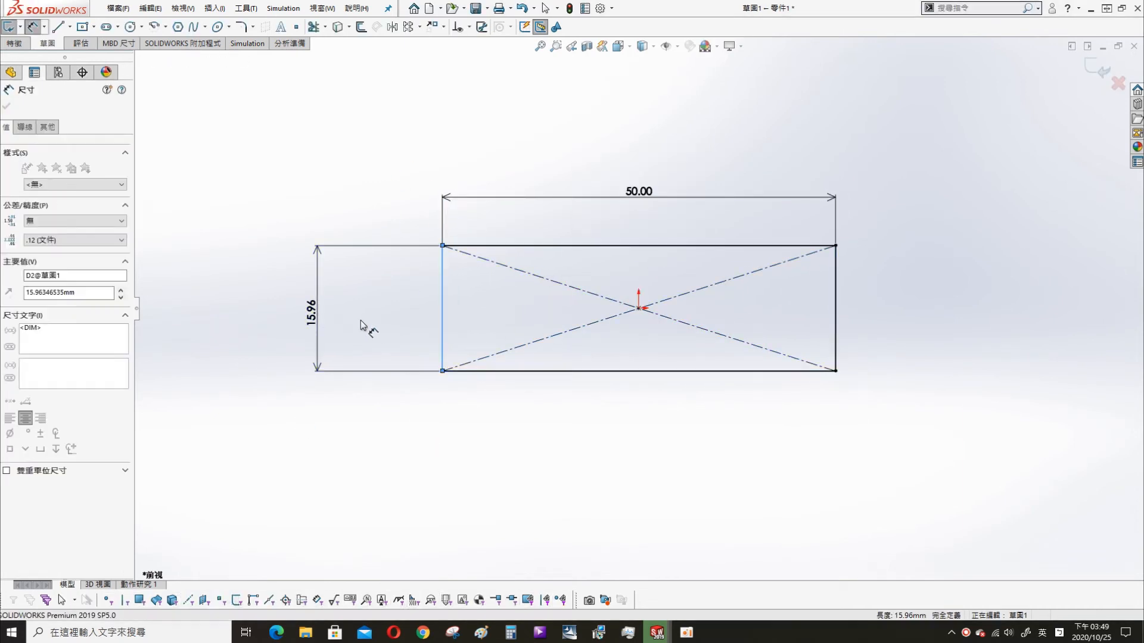
type("10")
key("Return")
- Extrude the rectangle 30 mm into a solid block
left_click(632, 497)
middle_click_drag(632, 496, 669, 298)
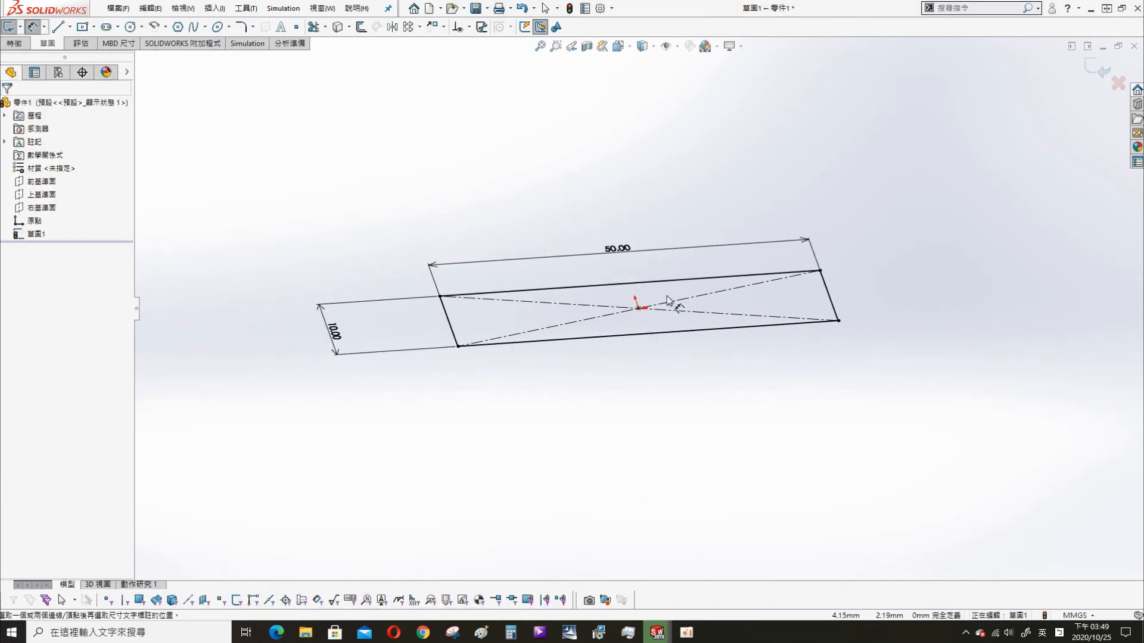
key("s")
left_click(755, 342)
type("30")
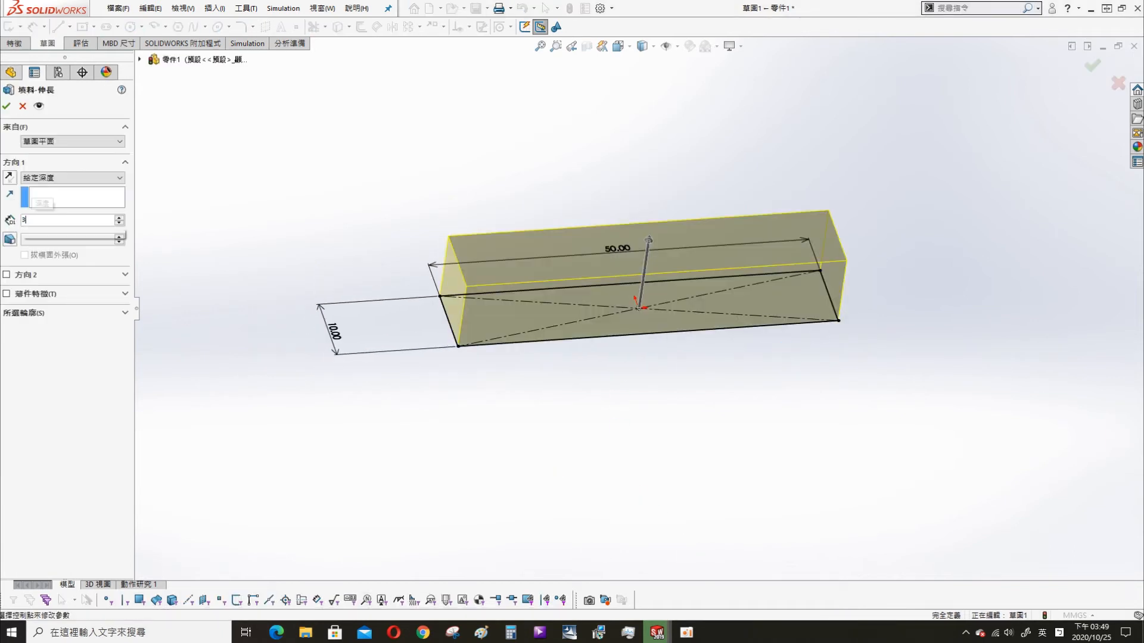
key("Return")
left_click(7, 105)
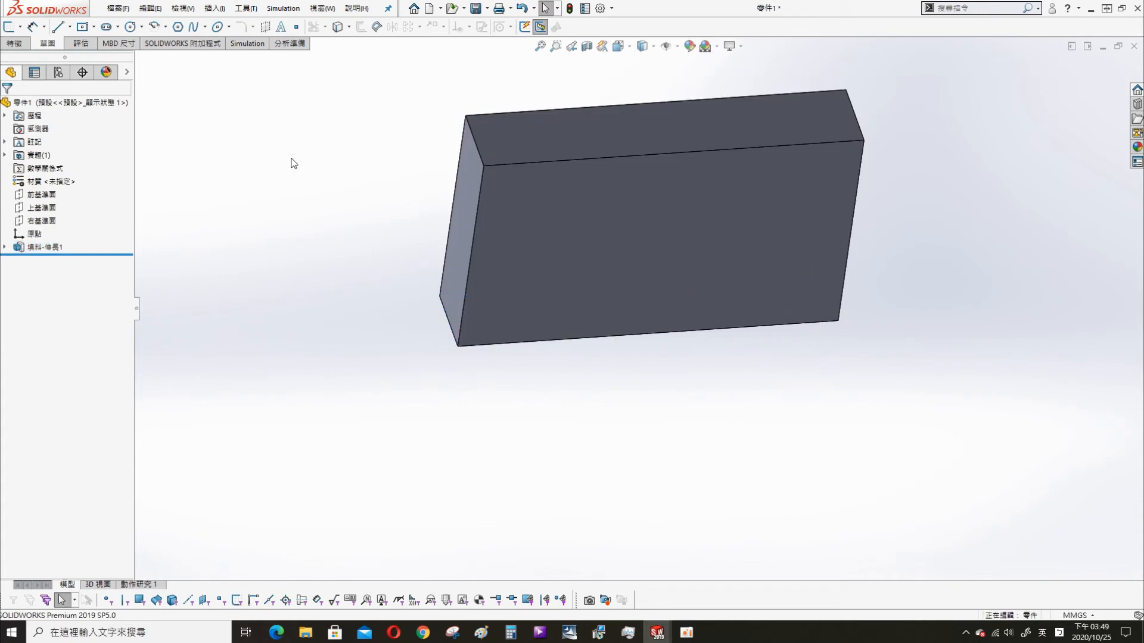
- Fillet the edges of the block with a 2 mm radius by selecting its faces
middle_click_drag(574, 388, 682, 216)
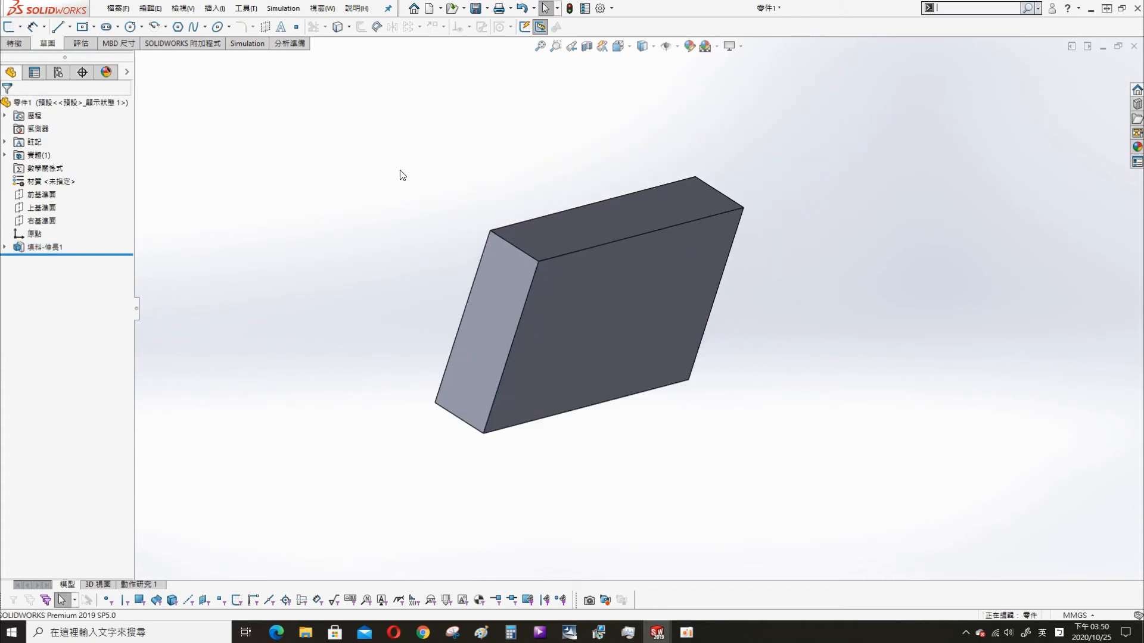
key("s")
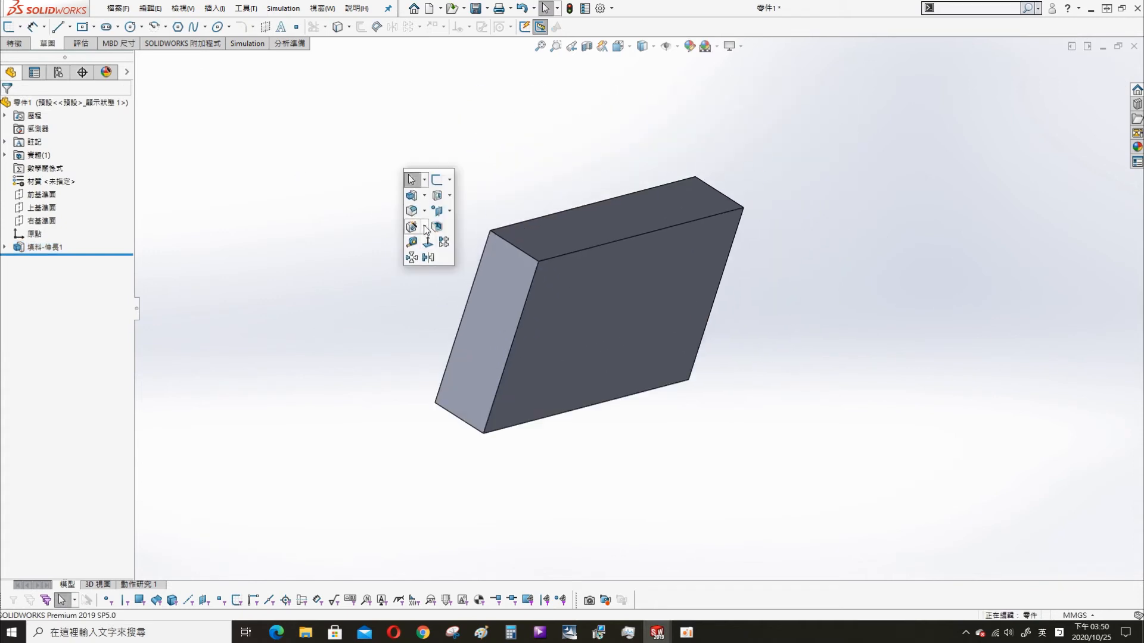
left_click(419, 227)
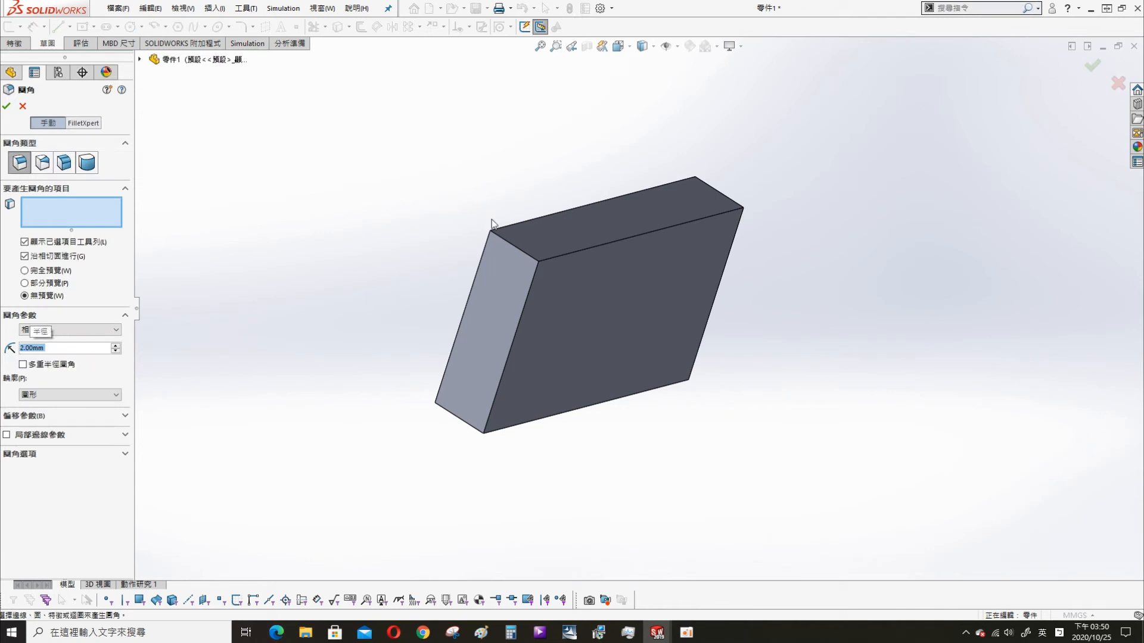
left_click(507, 338)
left_click(566, 232)
left_click(661, 304)
middle_click_drag(660, 305, 598, 334)
left_click(668, 281)
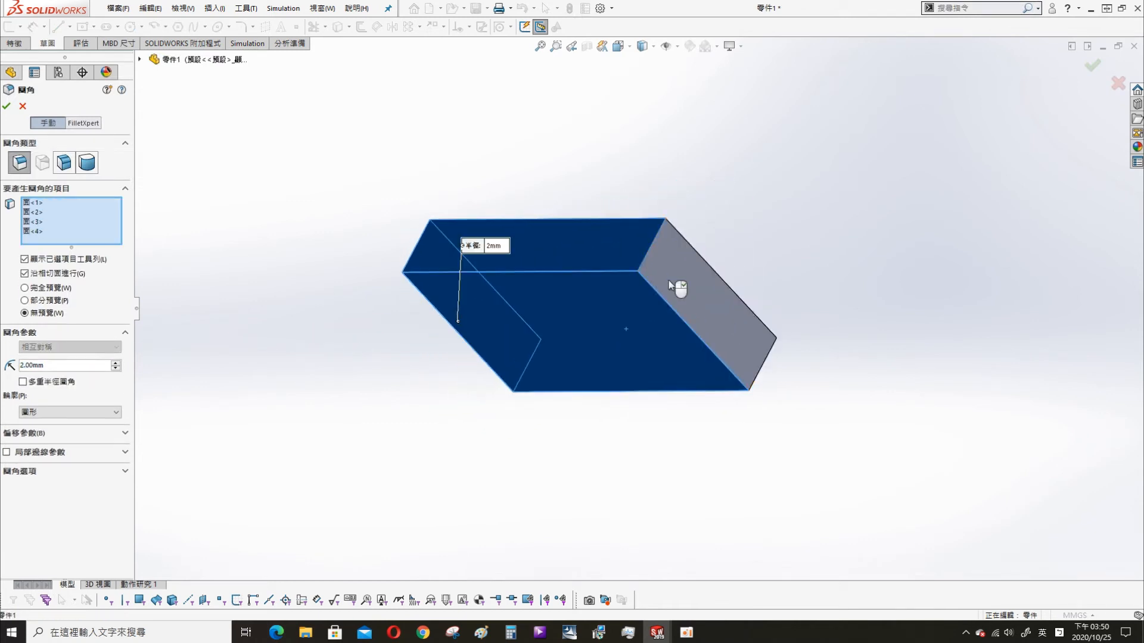
left_click(668, 285)
middle_click_drag(669, 285, 663, 355)
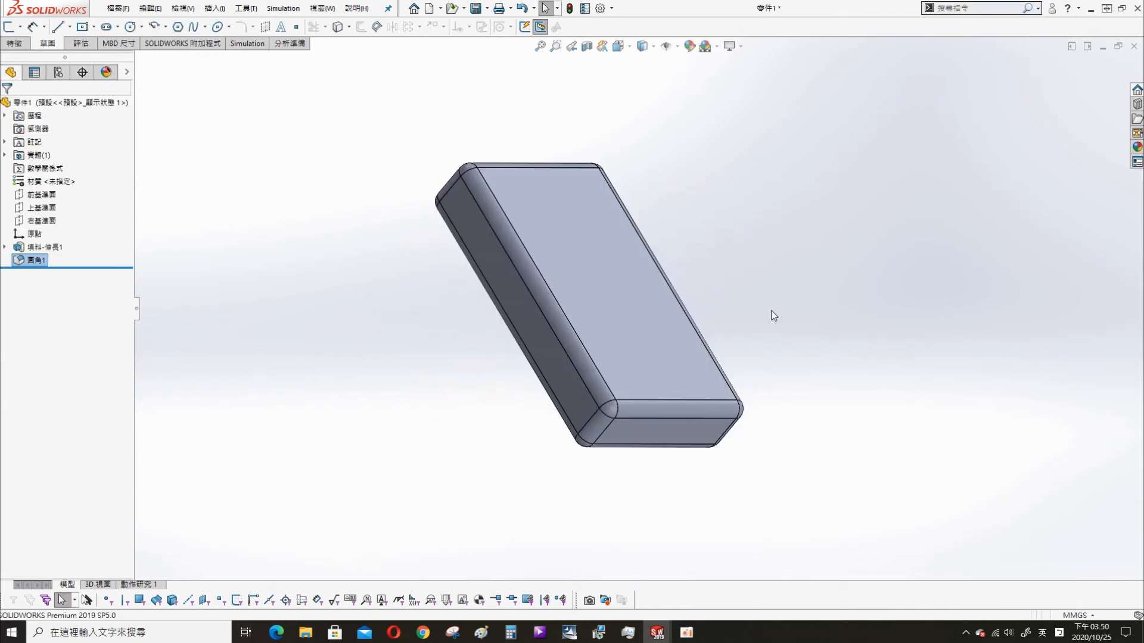
middle_click_drag(771, 315, 512, 238)
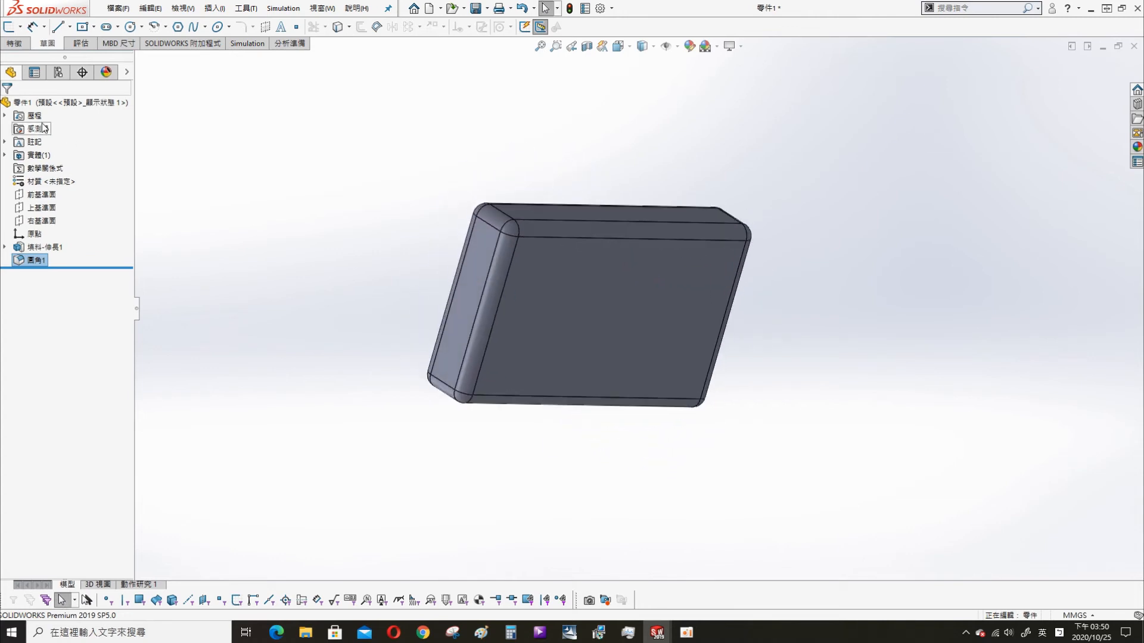
right_click(37, 155)
right_click(42, 181)
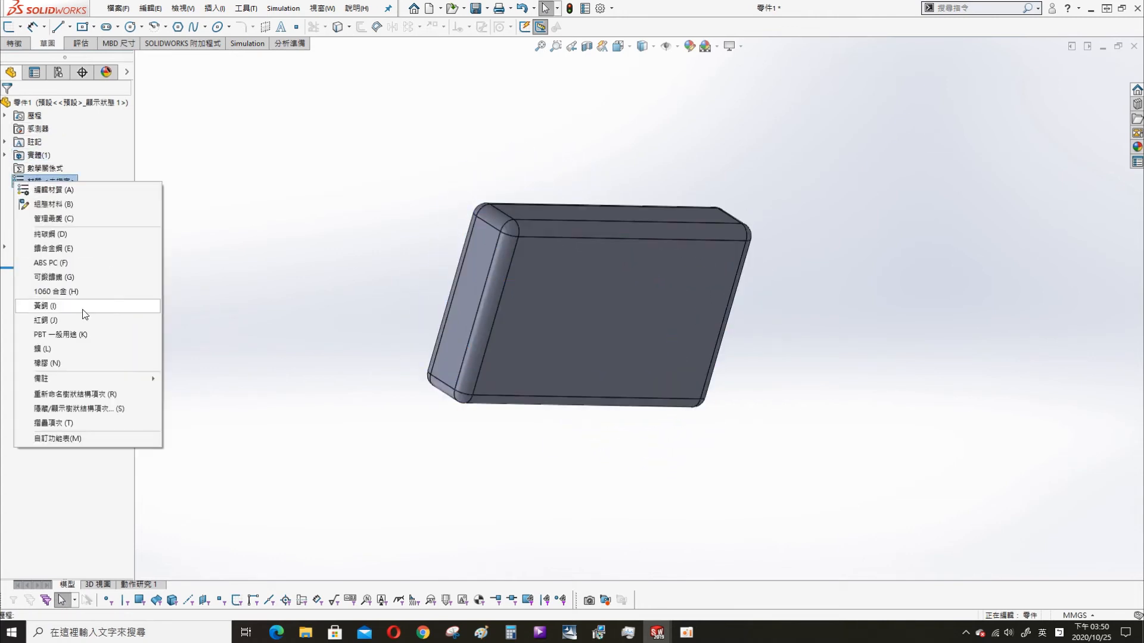
left_click(52, 190)
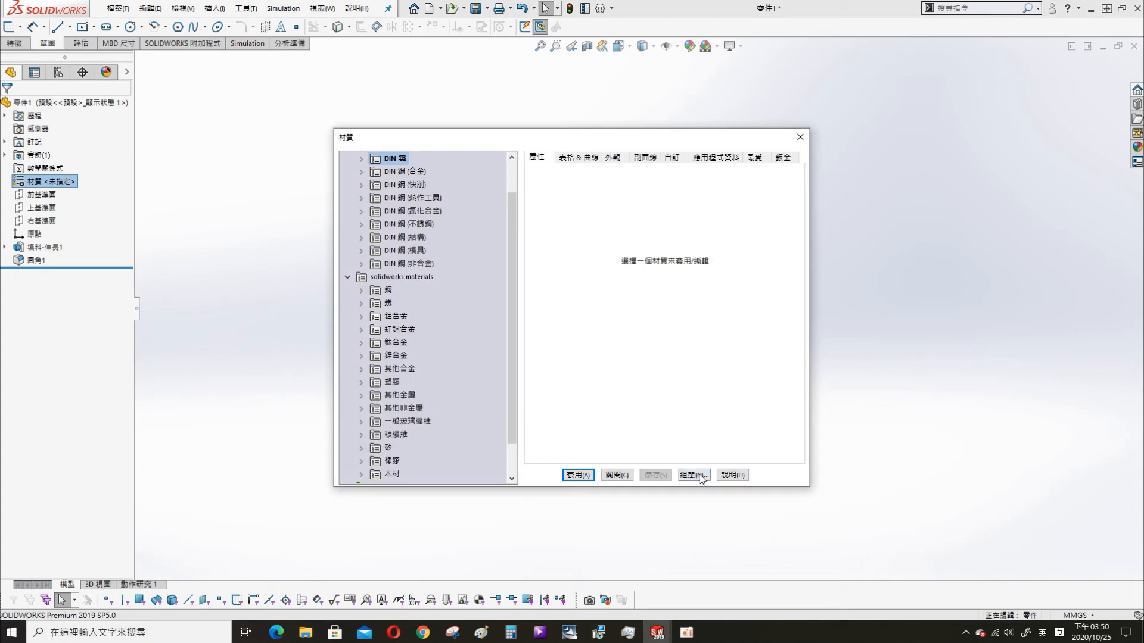
left_click(617, 475)
- Delete the fillet feature that rounds all edges of the block
right_click(30, 260)
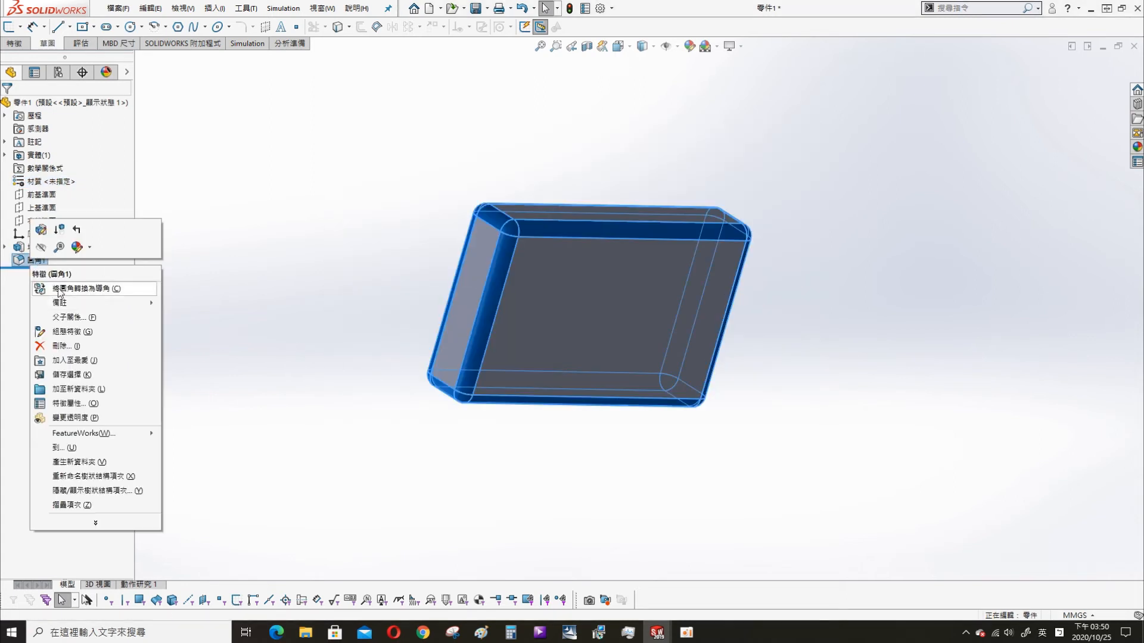
left_click(64, 350)
left_click(647, 293)
- Fillet the block's four upper edges and four vertical edges with a 2 mm radius, leaving the base edges sharp
key("s")
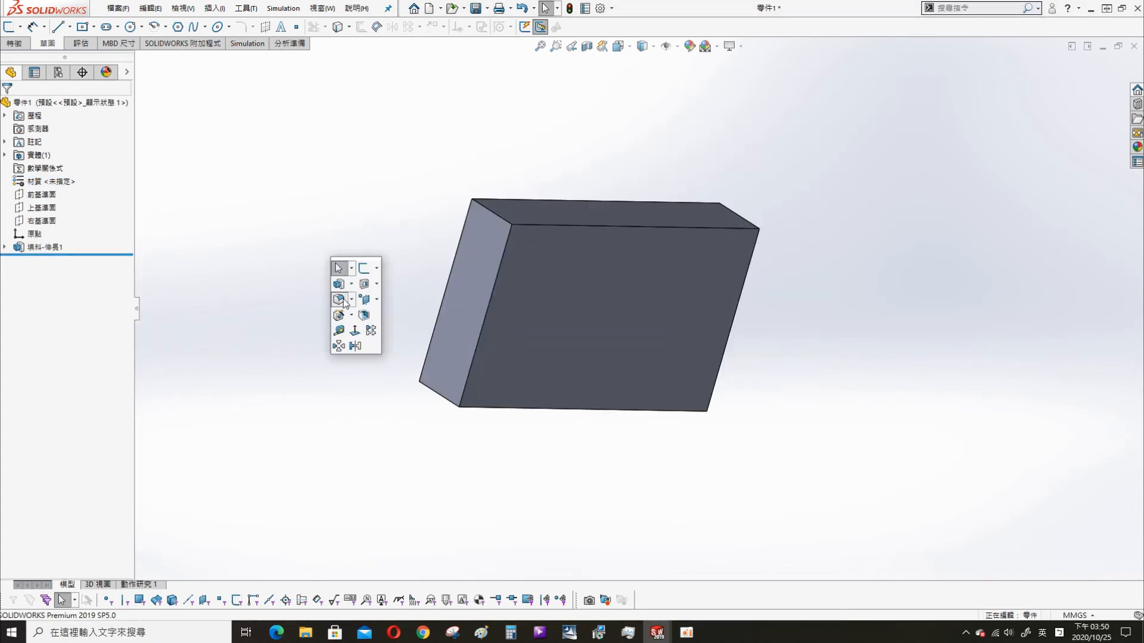
left_click(341, 300)
left_click(473, 359)
left_click(426, 358)
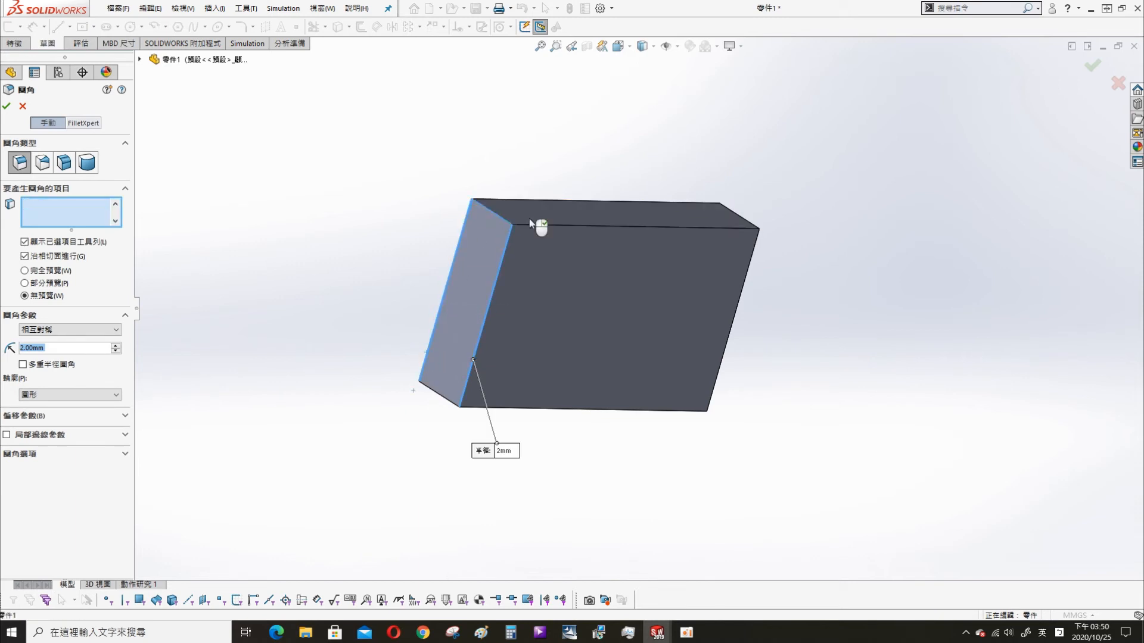
left_click(611, 227)
left_click(611, 227)
left_click(587, 202)
left_click(741, 216)
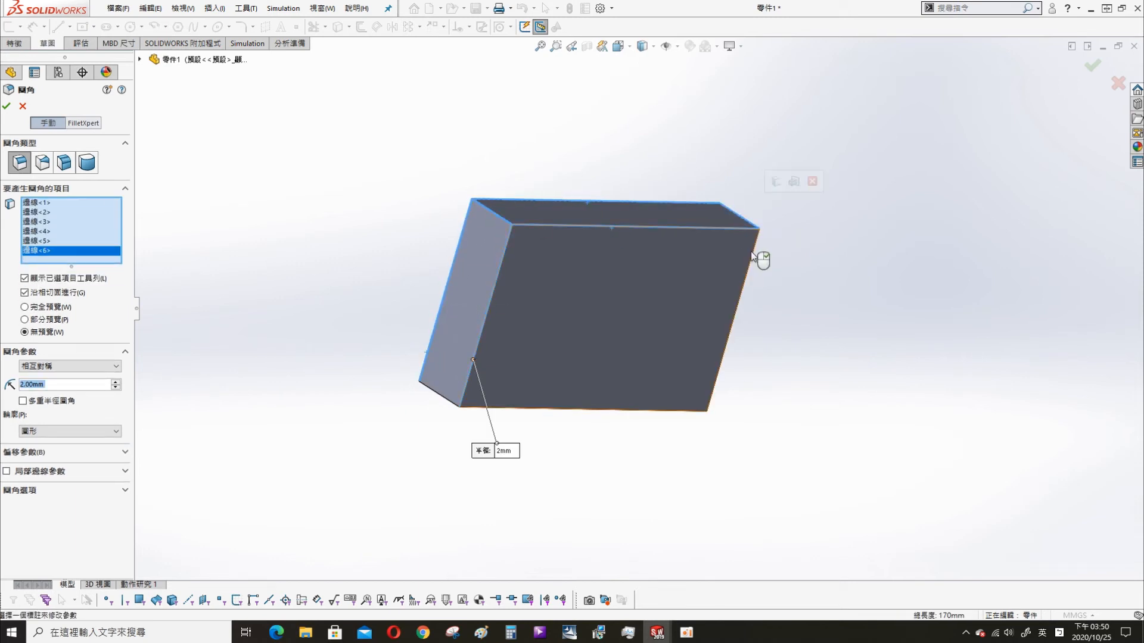
left_click(751, 255)
middle_click_drag(774, 269, 624, 324)
left_click(678, 324)
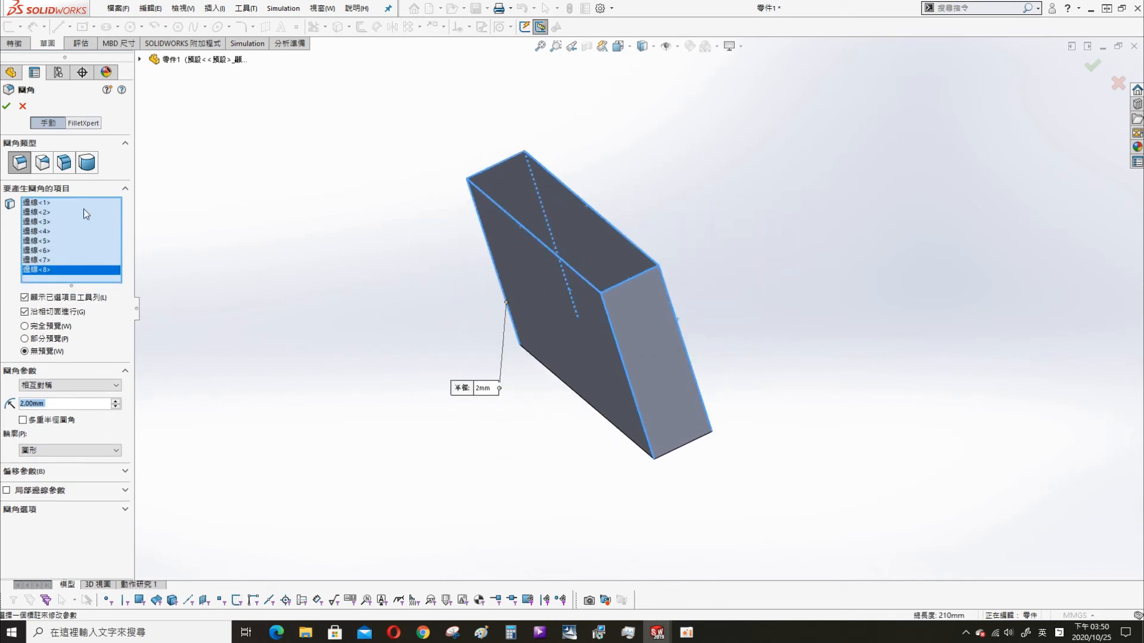
left_click(7, 107)
middle_click_drag(488, 385, 654, 435)
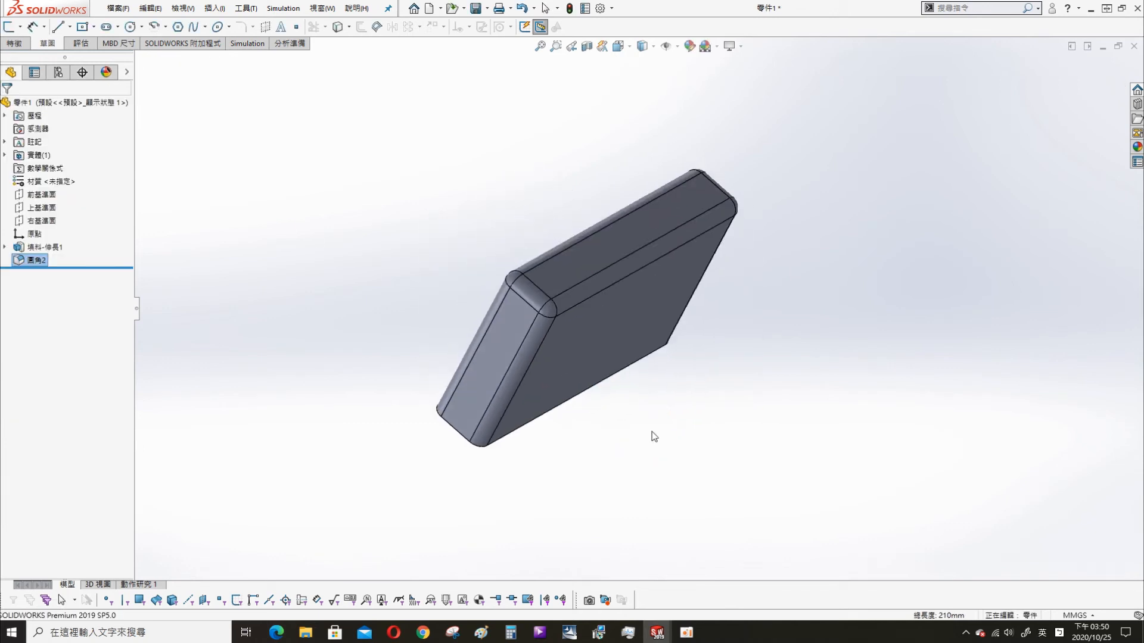
- Assign the wood material 楓木 (maple) to the block
right_click(36, 167)
right_click(34, 181)
left_click(59, 191)
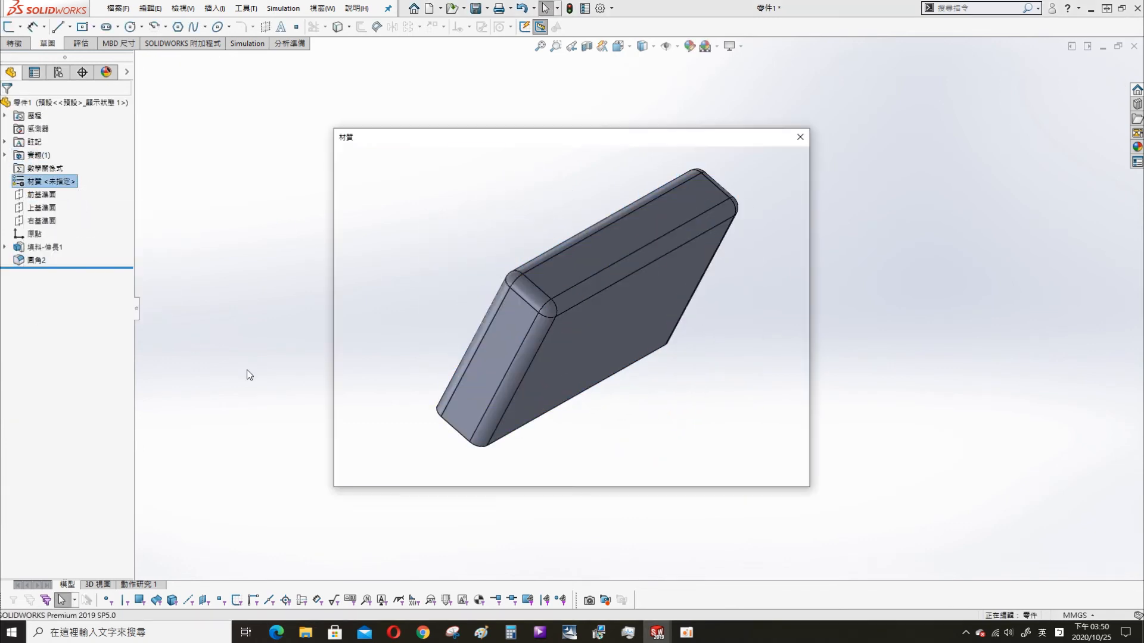
double_click(392, 474)
left_click(406, 435)
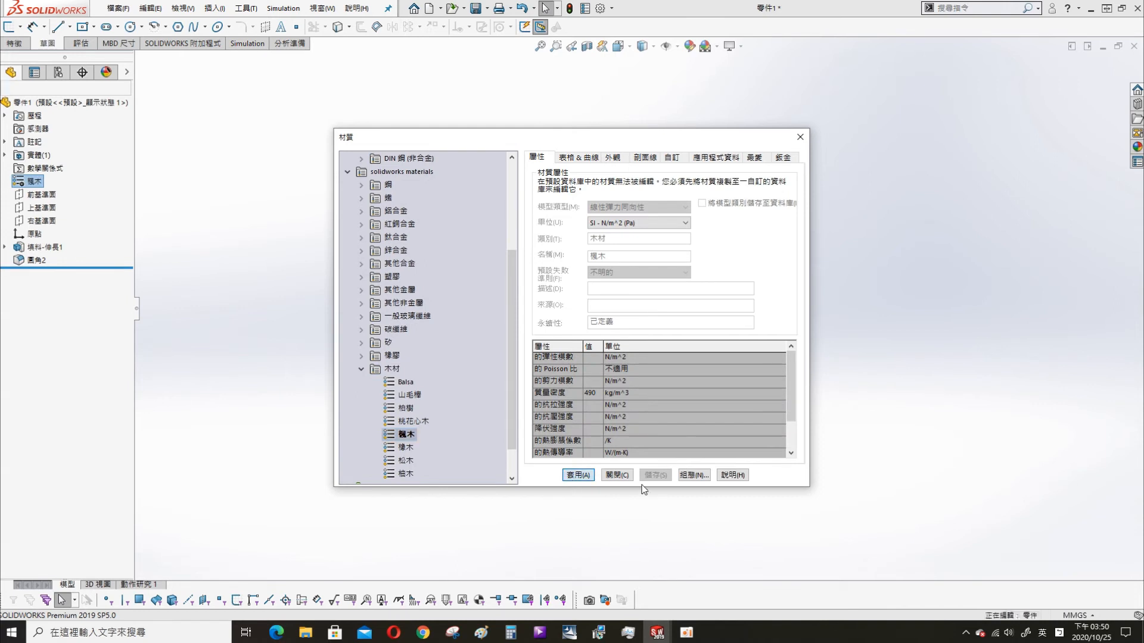
left_click(616, 476)
- Save the part under the file name STOPPER
key("ctrl+s")
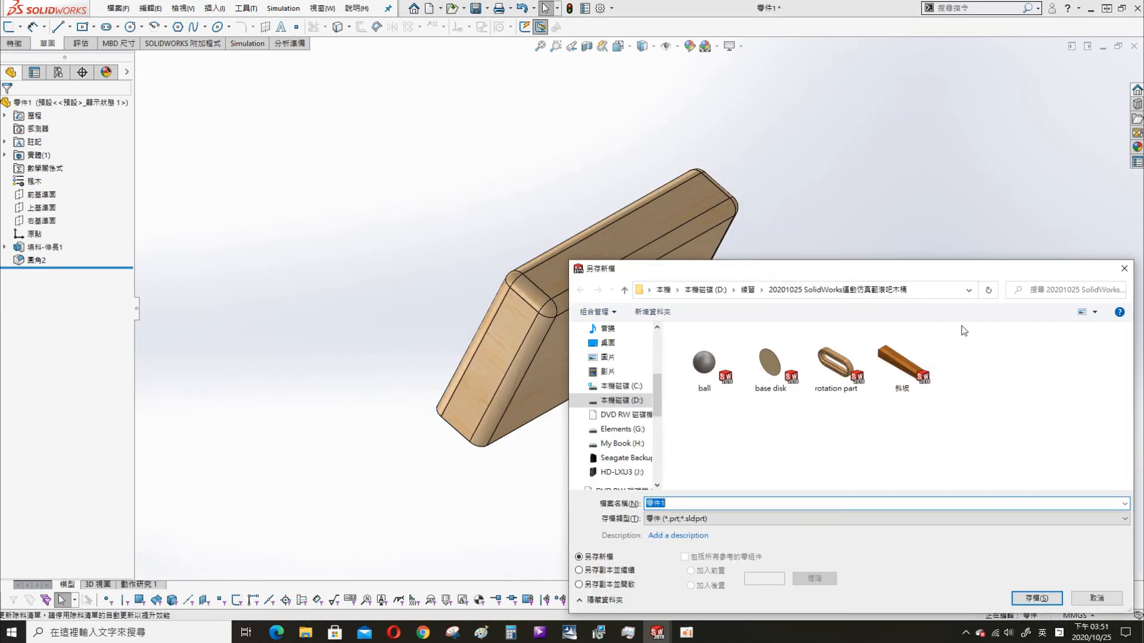
type("domino")
key("Return")
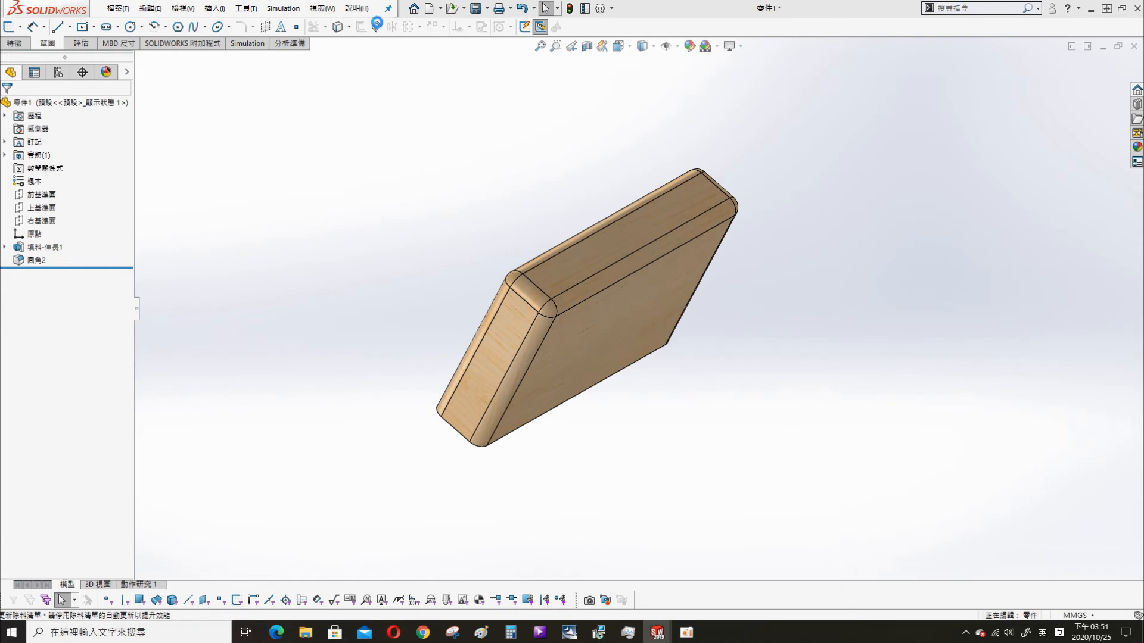
- Switch to the assemble window and insert the STOPPER part on the base disk, beyond the ramp's lower end
left_click(322, 8)
left_click(373, 155)
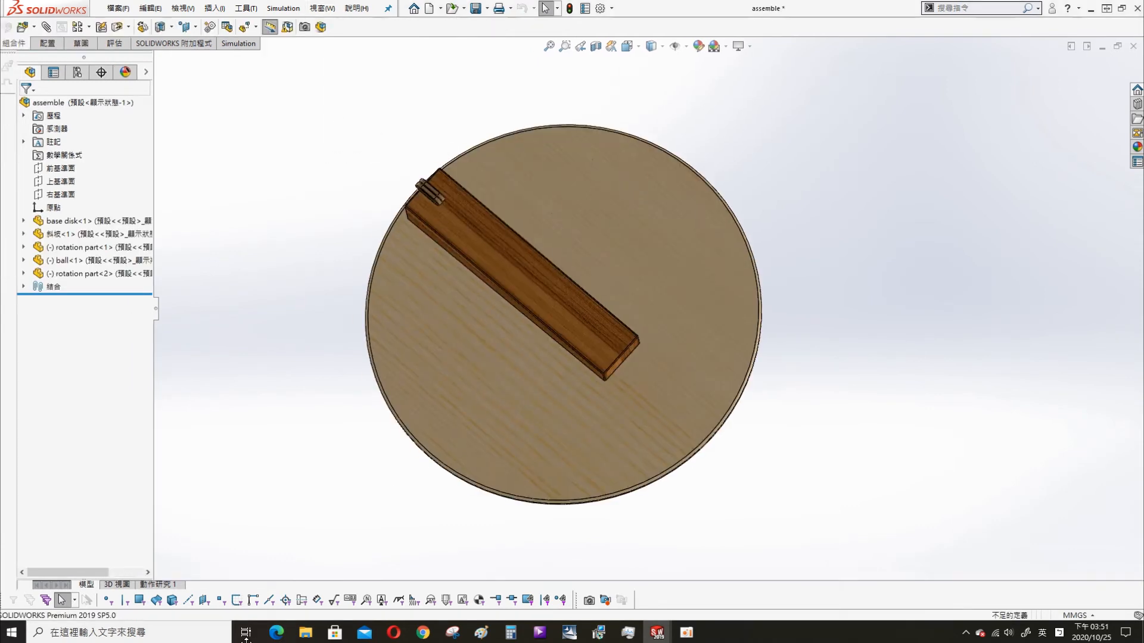
key("s")
left_click(297, 253)
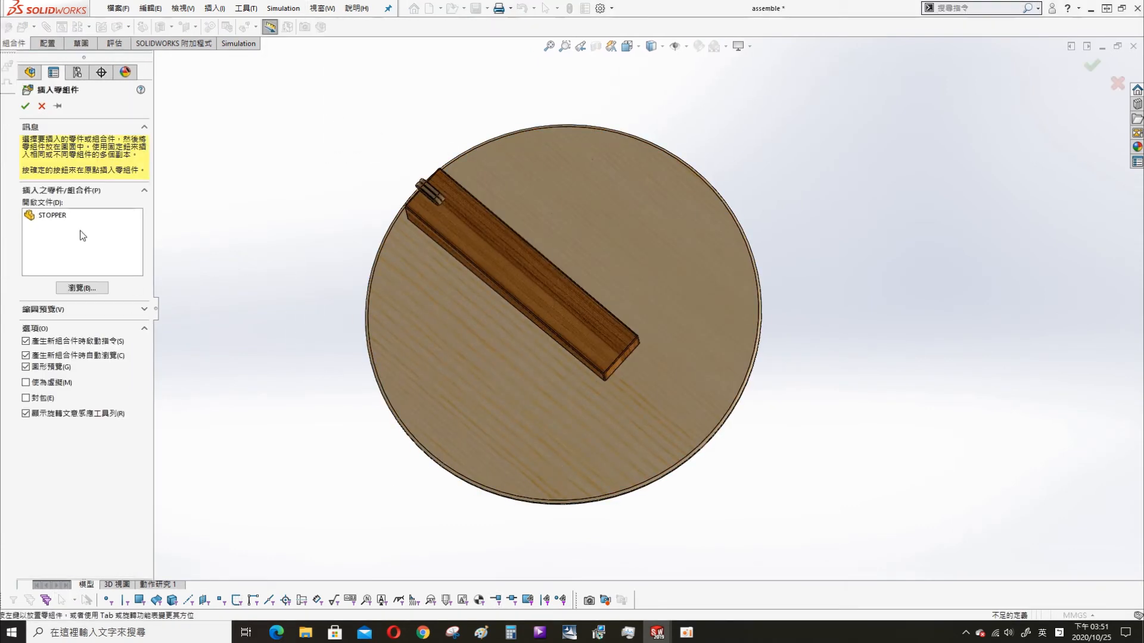
left_click(697, 401)
scroll(664, 443, "down", 2)
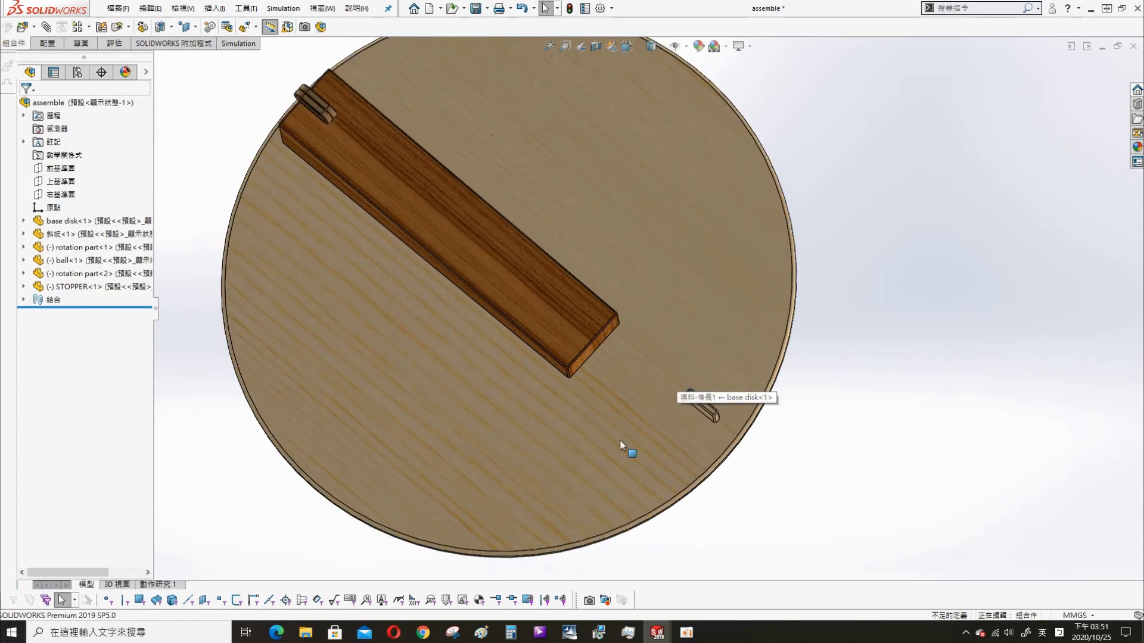
- Measure the distance between the ramp's two parallel side faces
middle_click_drag(653, 303, 625, 181)
key("s")
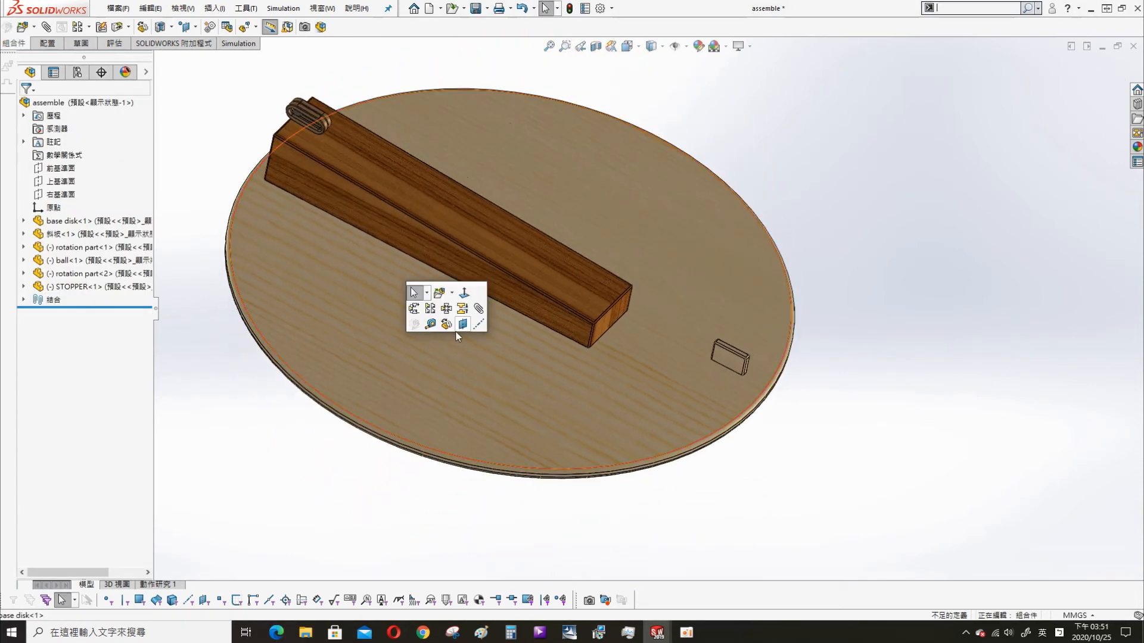
left_click(461, 328)
left_click(516, 288)
middle_click_drag(563, 345, 438, 464)
left_click(641, 279)
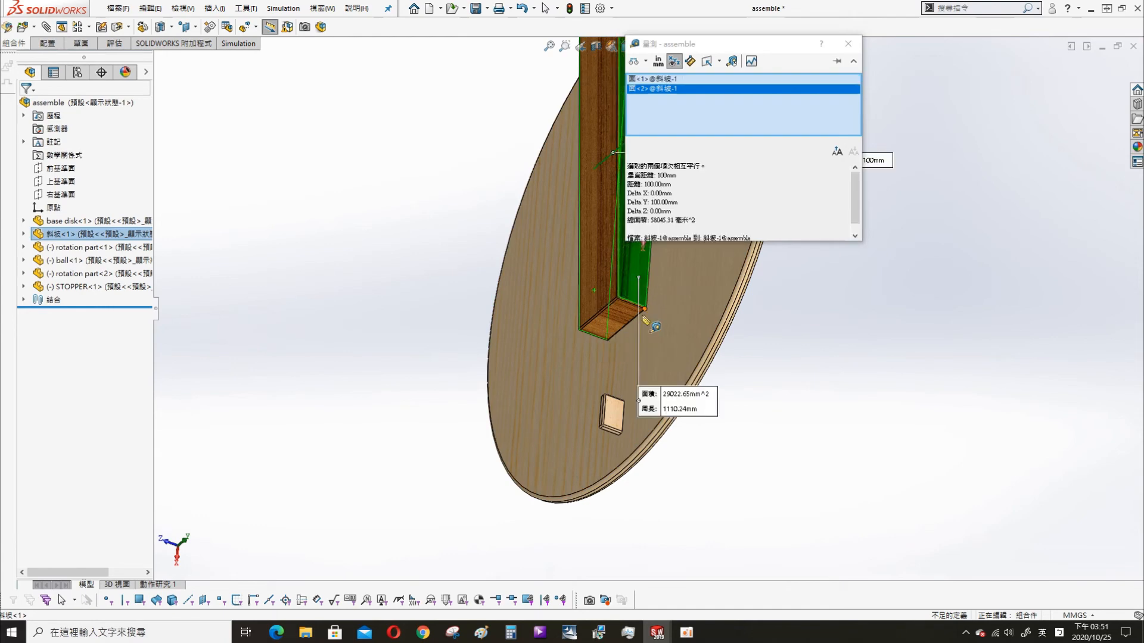
key("Escape")
middle_click_drag(643, 415, 667, 351)
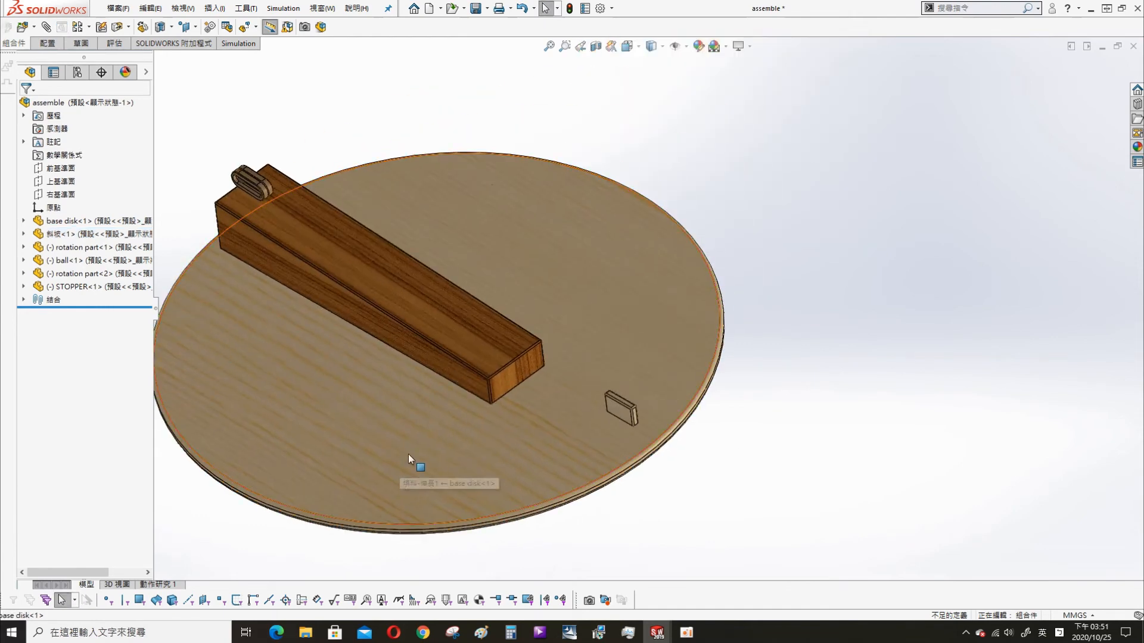
- Mate the STOPPER's right plane (右基準面) coincident with the assembly's top plane (上基準面)
left_click(23, 287)
left_click(66, 404)
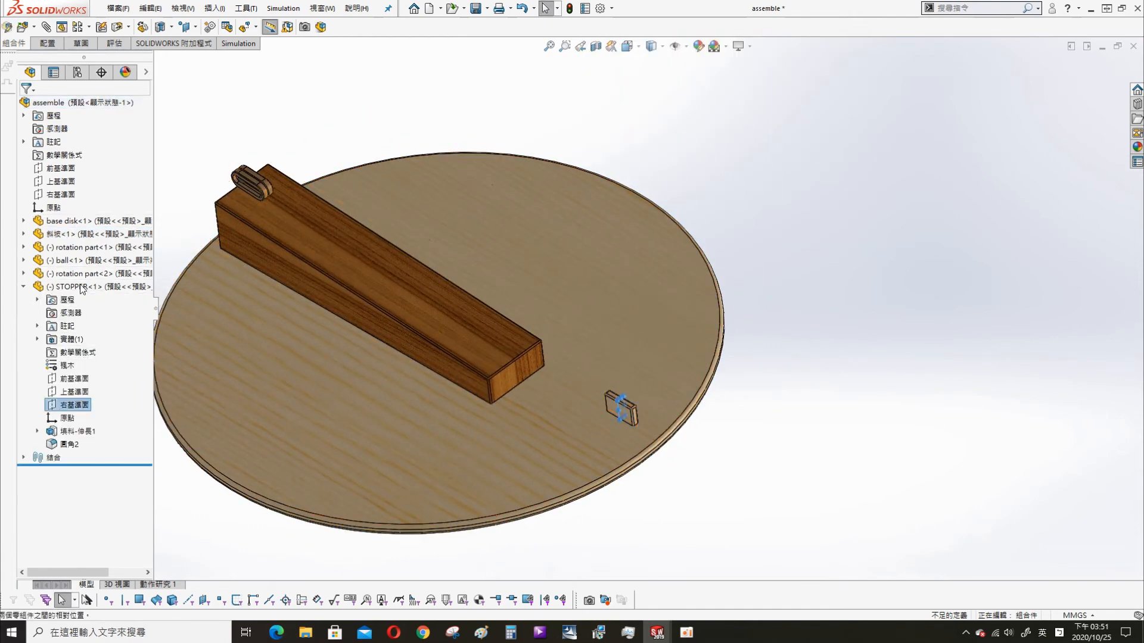
left_click(66, 182)
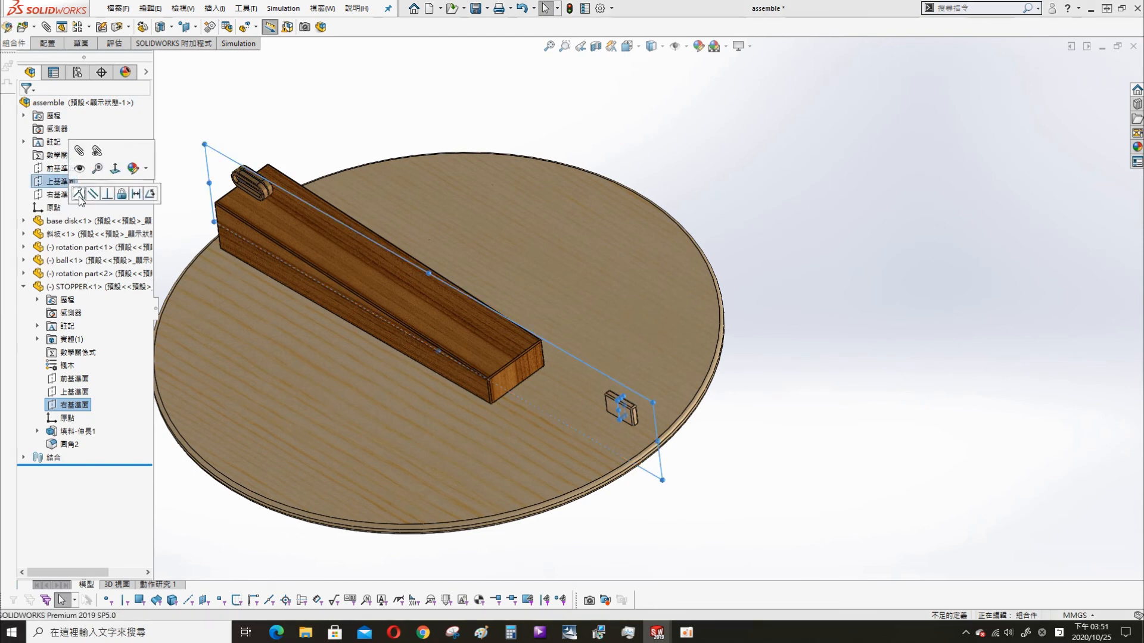
left_click(78, 193)
- Mate the STOPPER's bottom face coincident with the base disk's top face
scroll(592, 416, "down", 3)
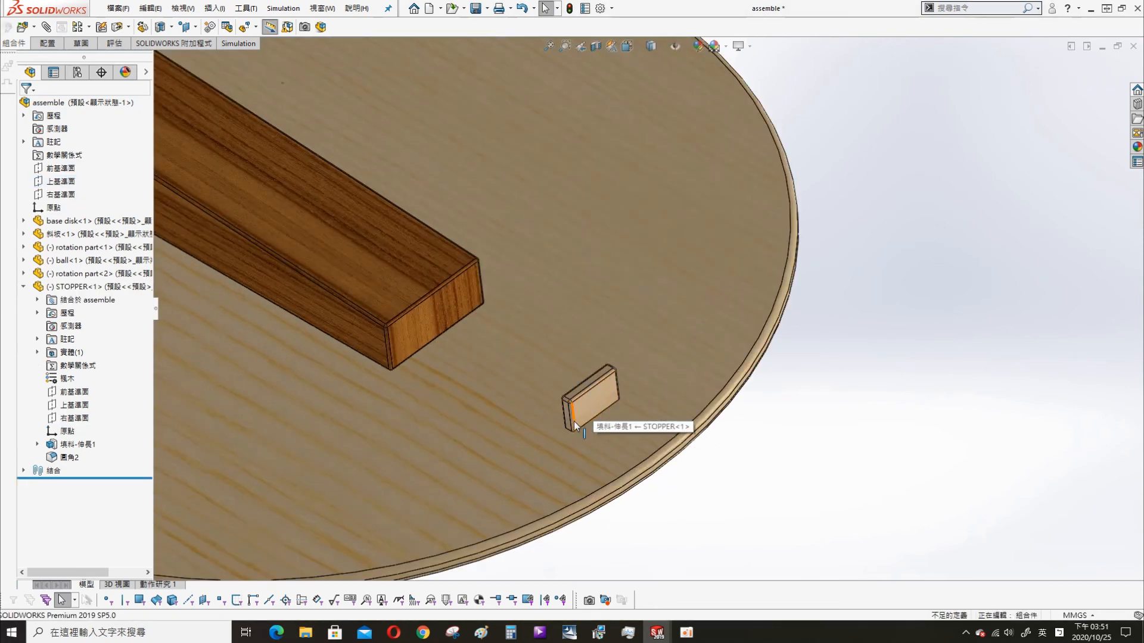
left_click(590, 409)
middle_click_drag(600, 362, 550, 369)
left_click(549, 370, "ctrl")
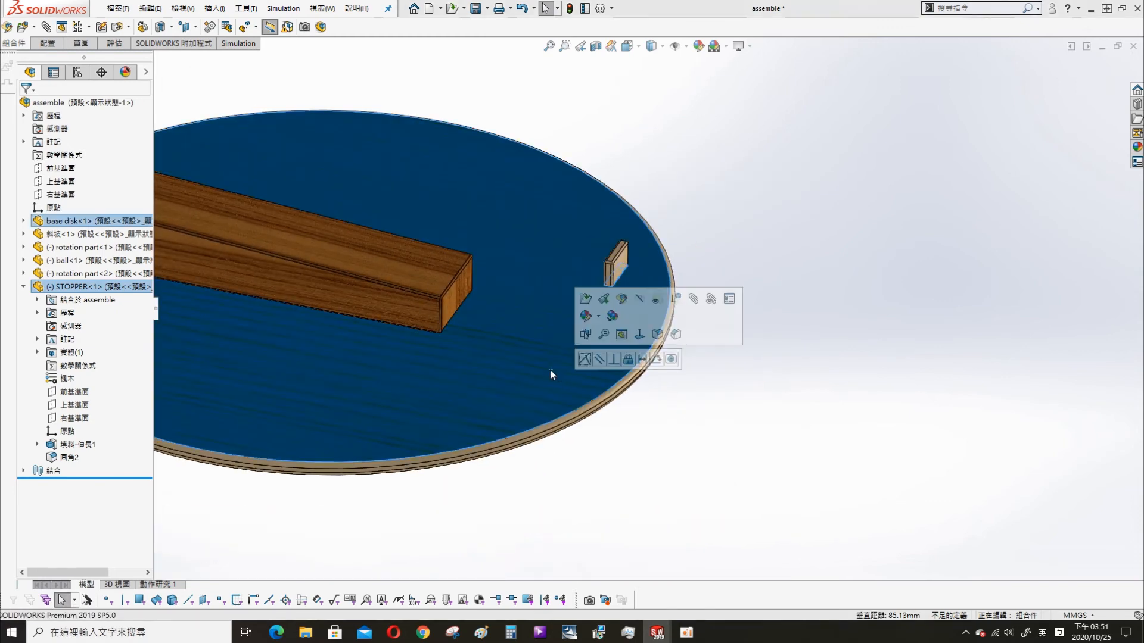
- Set the STOPPER's length to 200 mm and its extrusion height to 50 mm, and rebuild the assembly
double_click(622, 340)
scroll(604, 346, "down", 5)
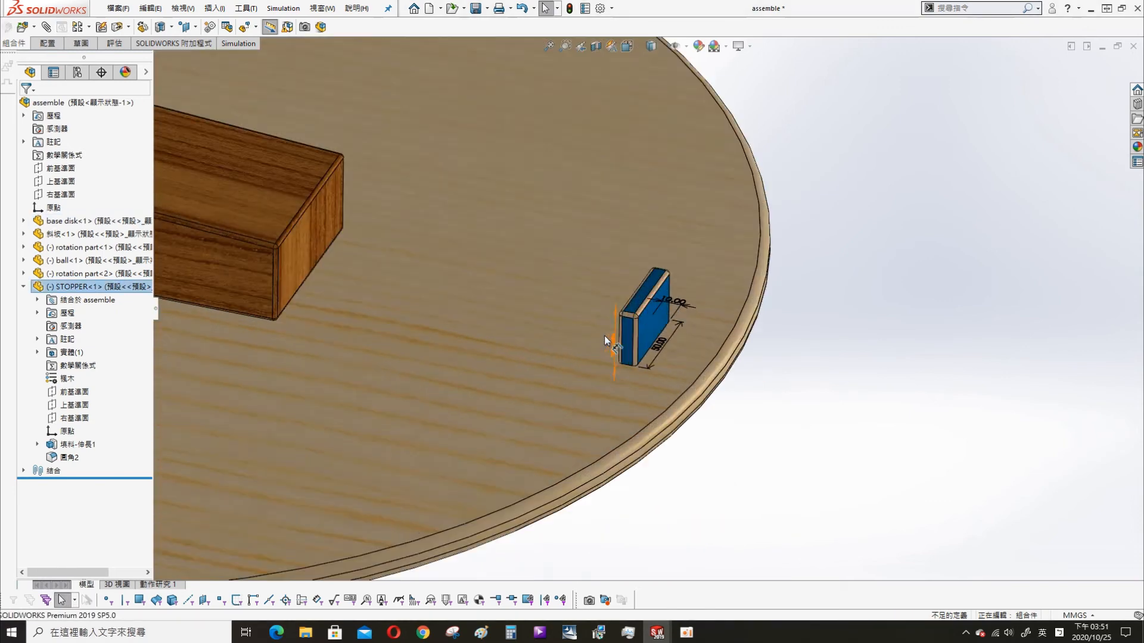
double_click(674, 345)
type("200")
key("Return")
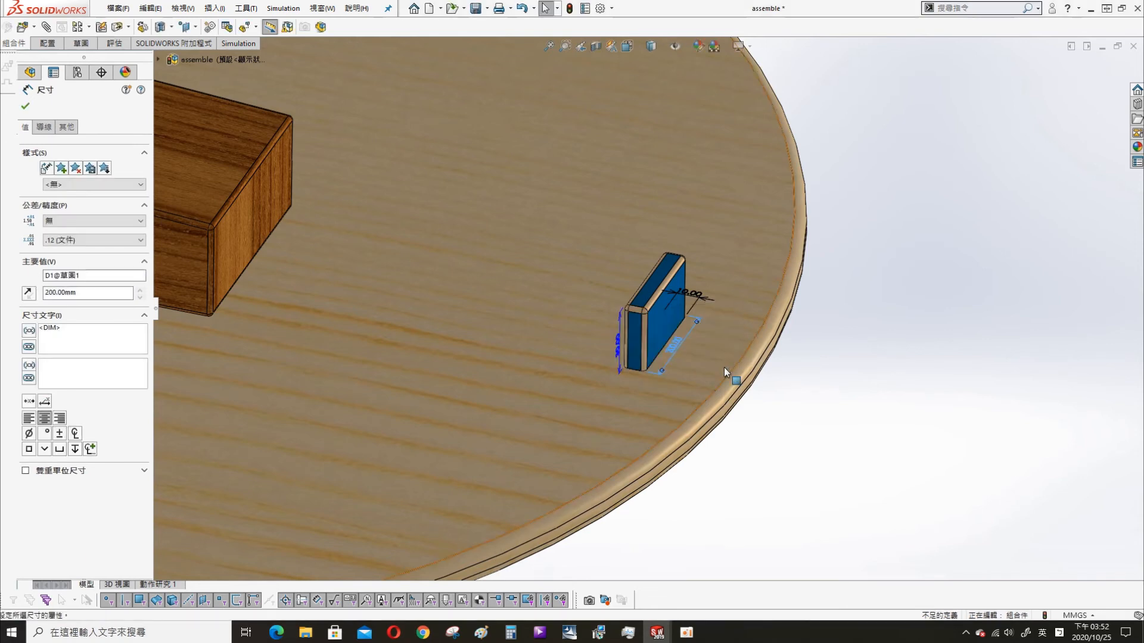
double_click(703, 295)
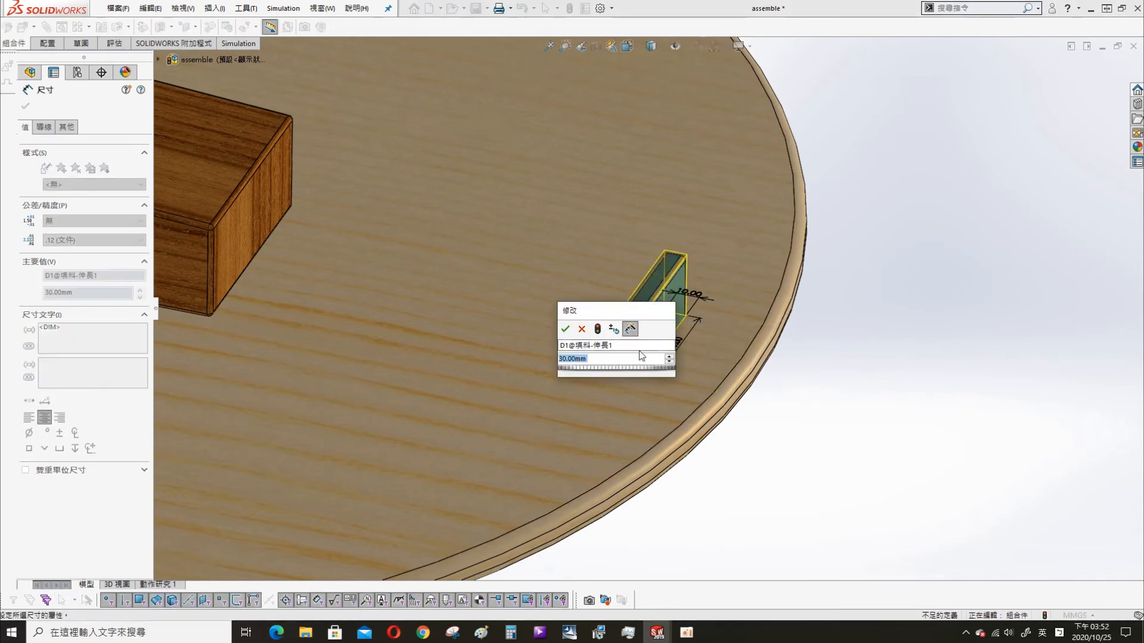
type("50")
key("Return")
left_click(570, 9)
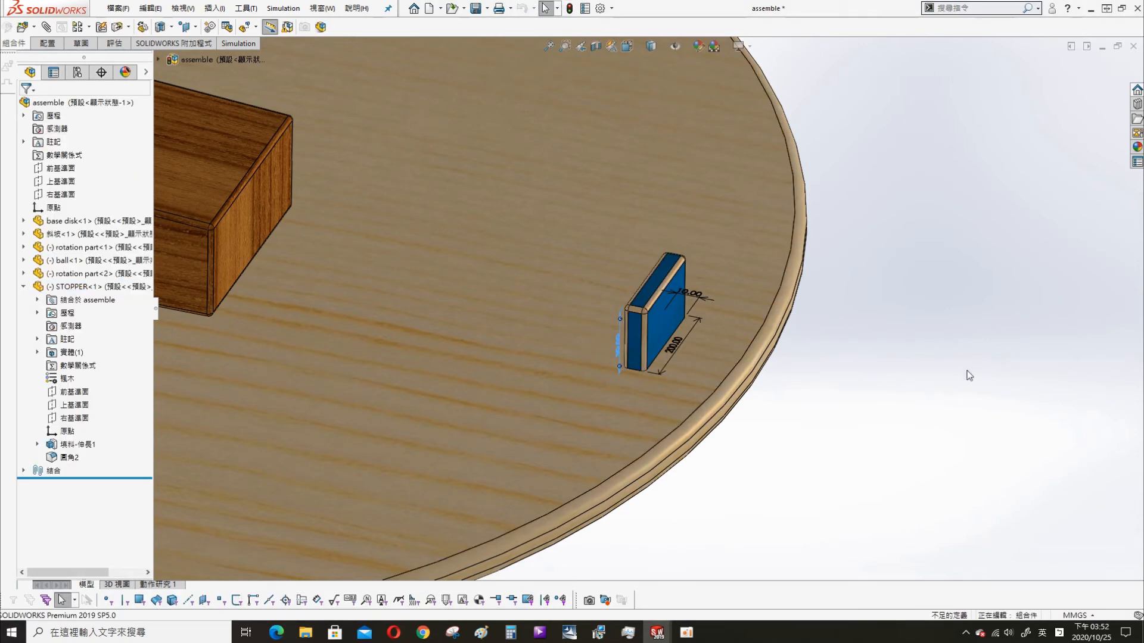
- Add a 200 mm distance mate between the ramp's lower end face and the STOPPER's facing side
middle_click_drag(752, 370, 721, 420)
scroll(656, 334, "up", 3)
middle_click_drag(608, 316, 597, 302)
scroll(572, 277, "down", 1)
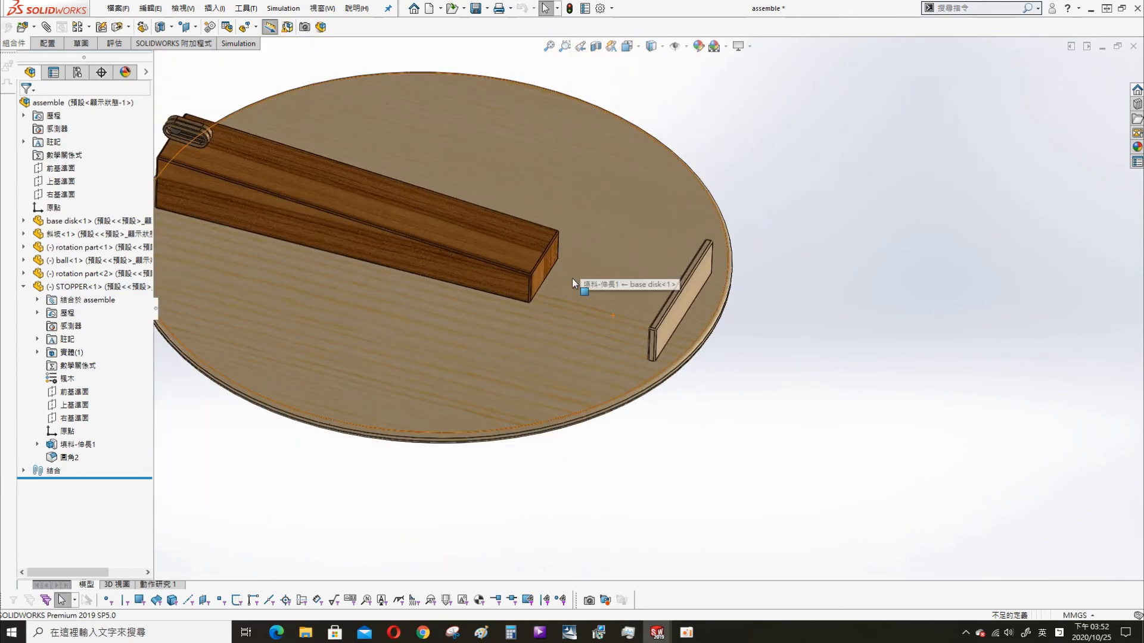
left_click(572, 278)
left_click(47, 27)
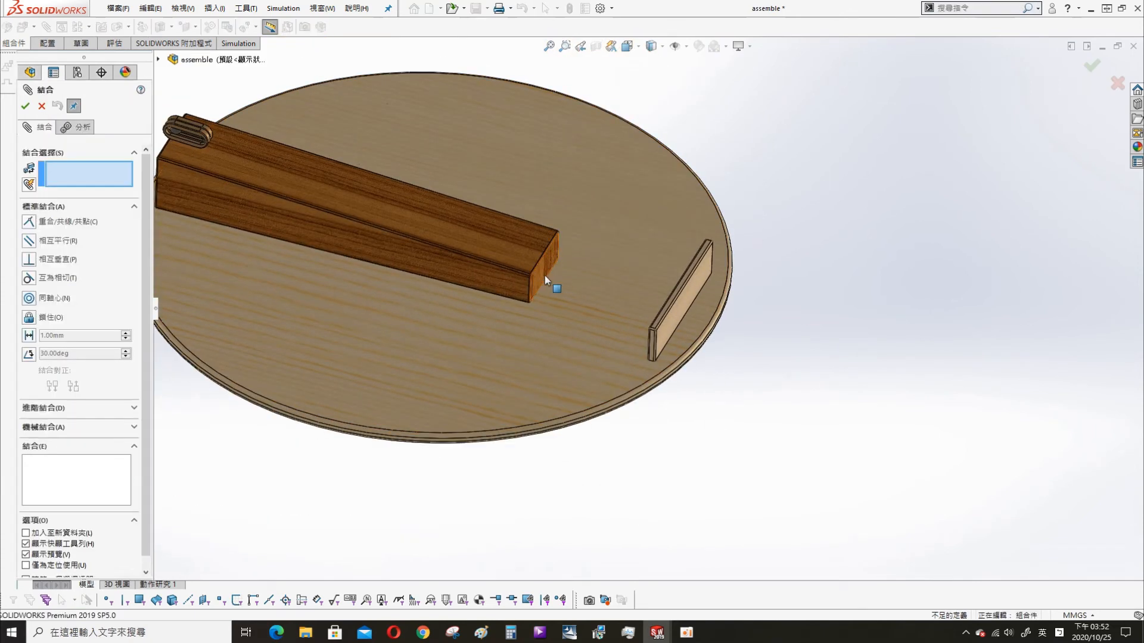
left_click(544, 275)
middle_click_drag(544, 276, 607, 319)
left_click(662, 307)
left_click(737, 377)
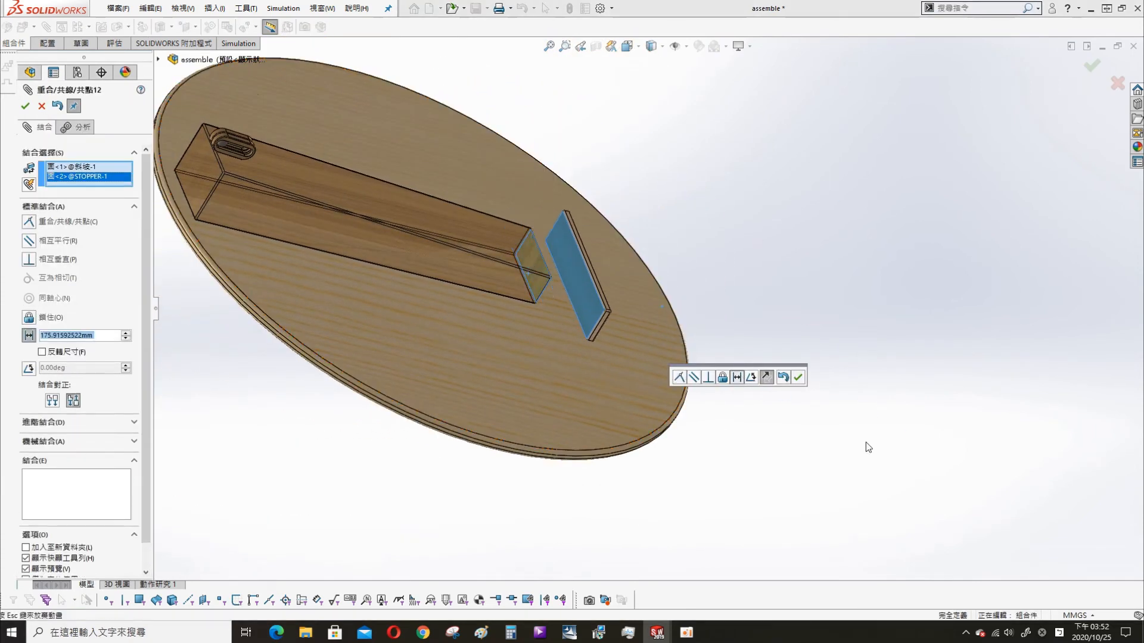
type("200")
key("Return")
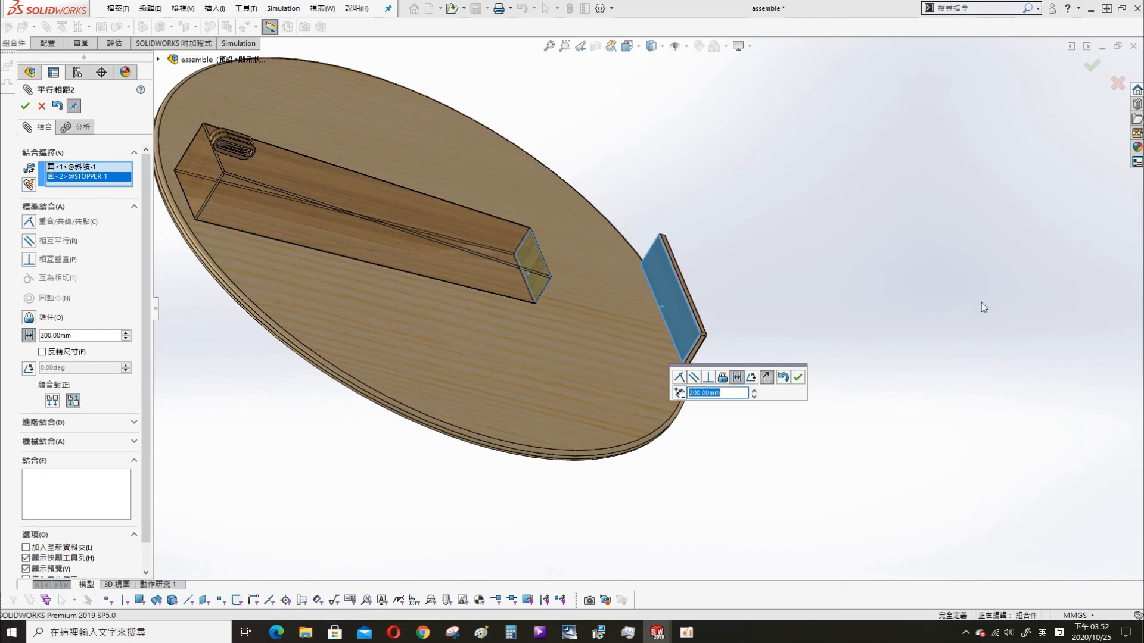
left_click(797, 377)
middle_click_drag(736, 331, 666, 224)
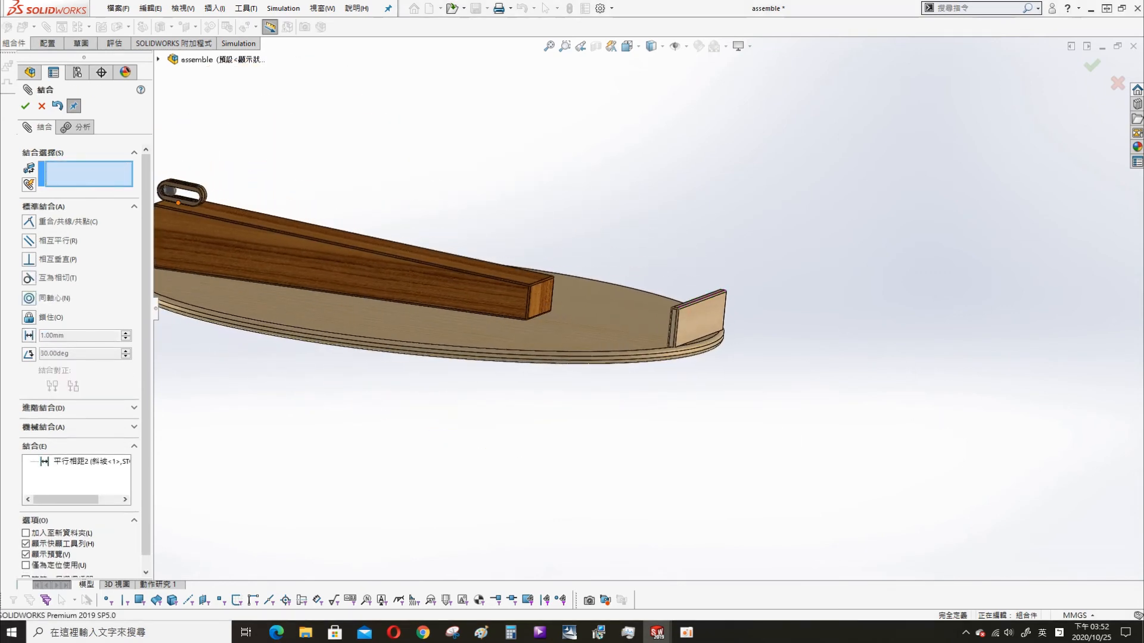
left_click(25, 106)
- Save the assembly
scroll(584, 472, "up", 3)
middle_click_drag(592, 424, 547, 485)
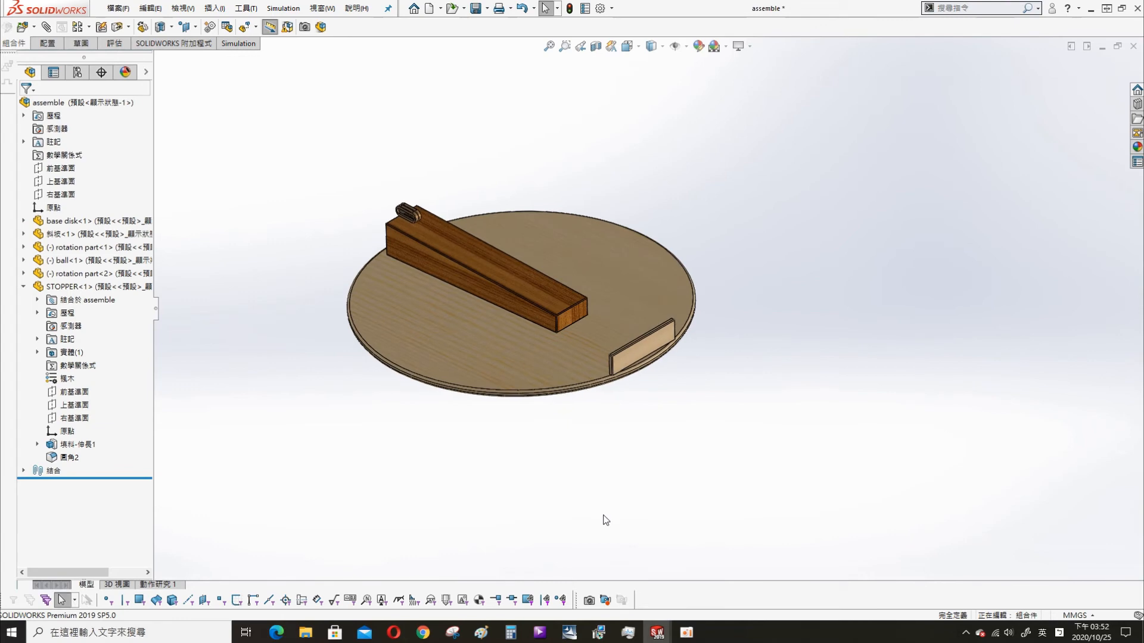
key("ctrl+s")
left_click(252, 185)
- Calculate the motion study 動作研究 1 and return its time bar to 0 seconds
left_click(158, 585)
left_click(84, 421)
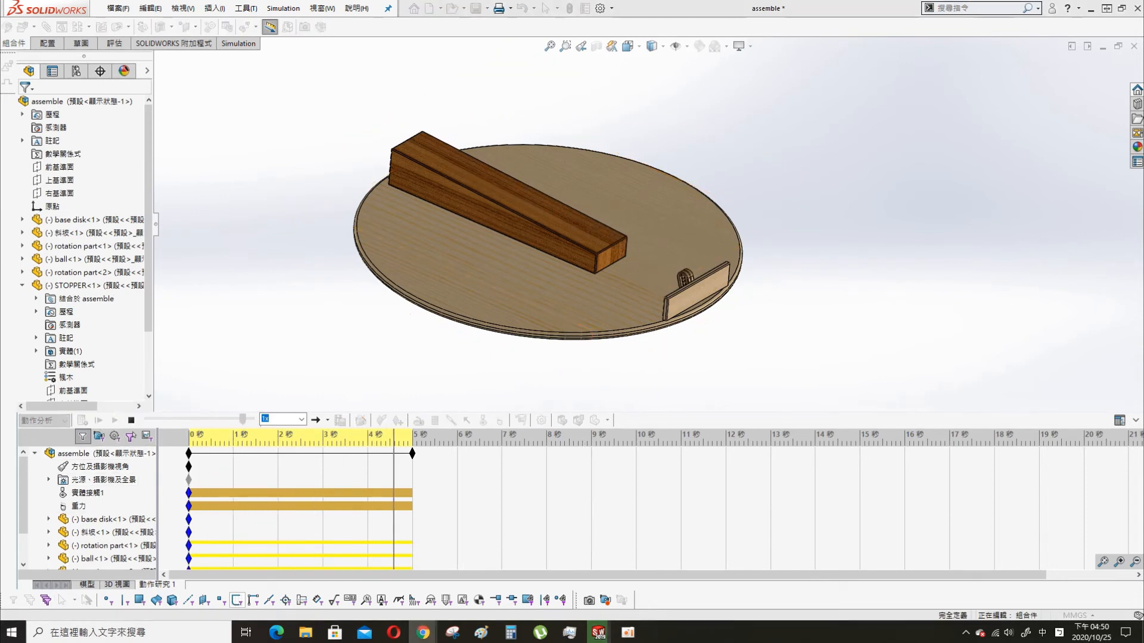
scroll(646, 269, "down", 3)
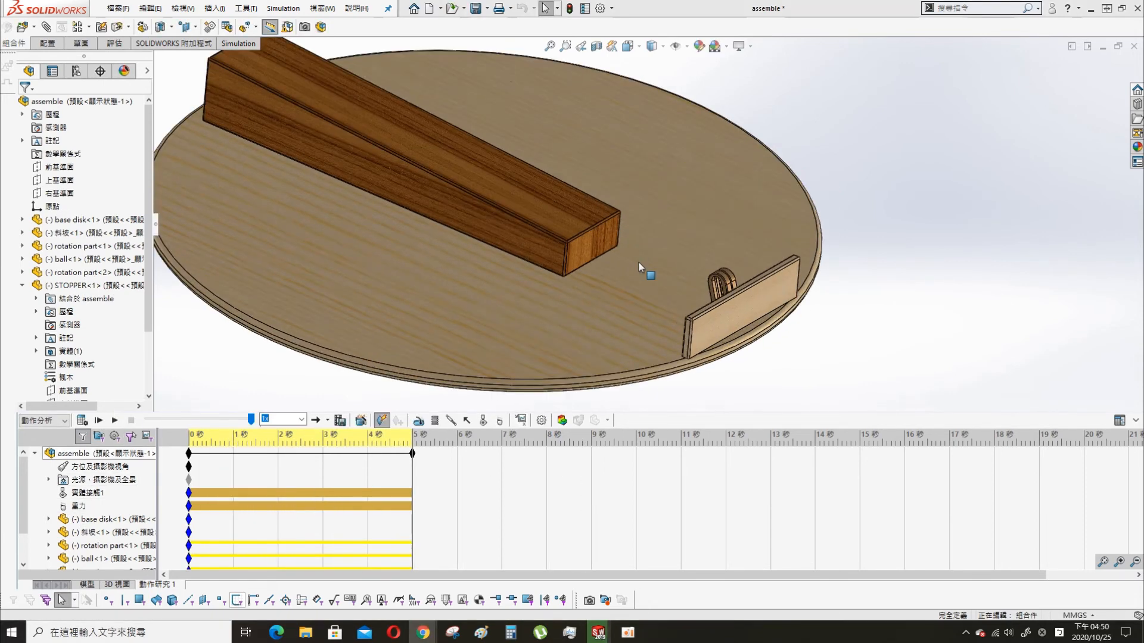
left_click_drag(412, 504, 176, 470)
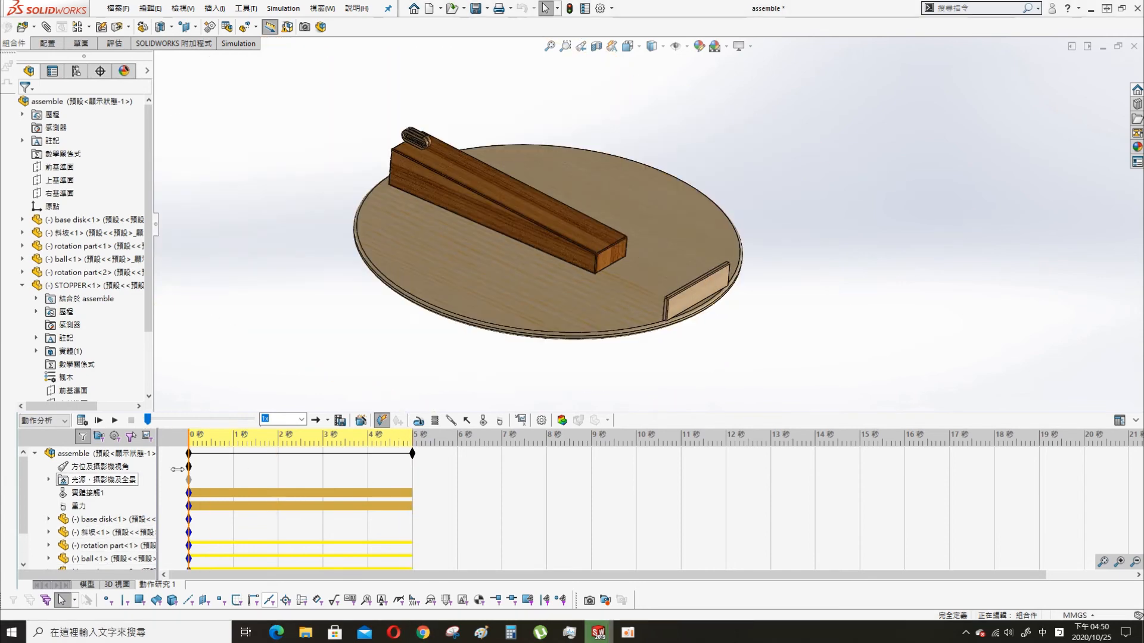
- Plot the magnitude (量值) of the ball's linear displacement (線性位移) against time, and shrink and move the plot window off the model
left_click(521, 420)
left_click(89, 142)
left_click(93, 159)
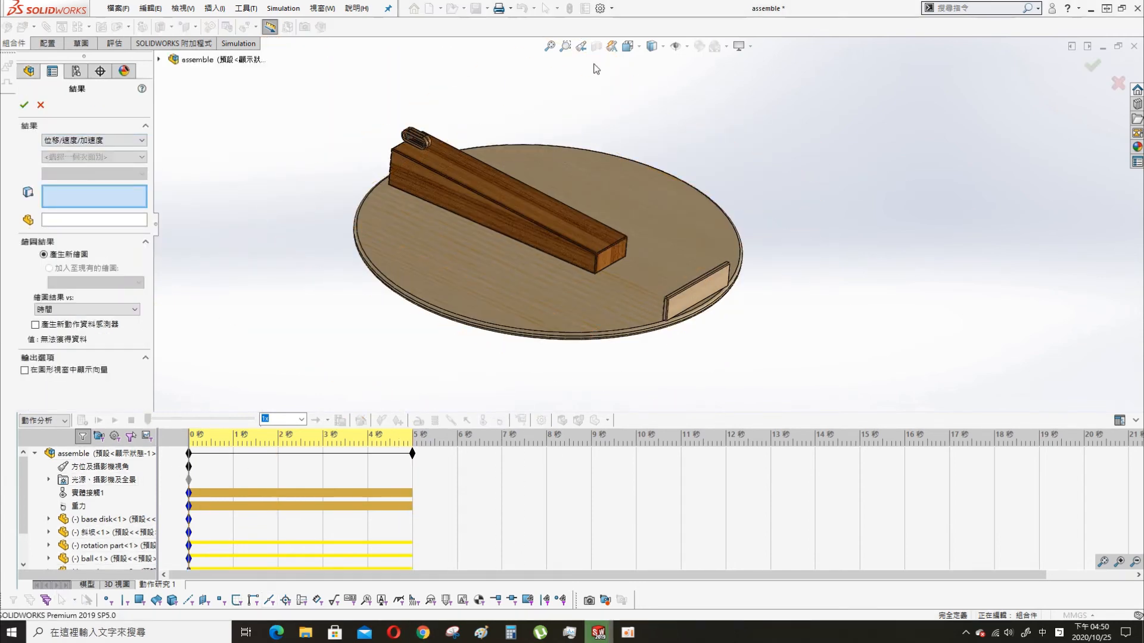
left_click(87, 160)
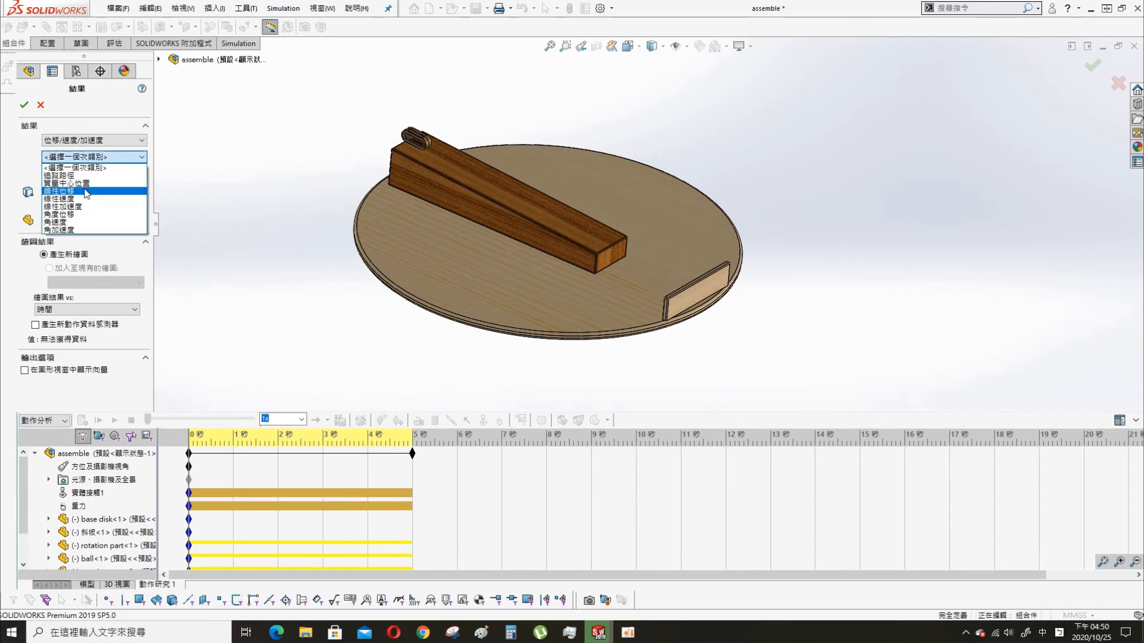
left_click(86, 191)
left_click(90, 174)
left_click(64, 212)
scroll(455, 169, "down", 5)
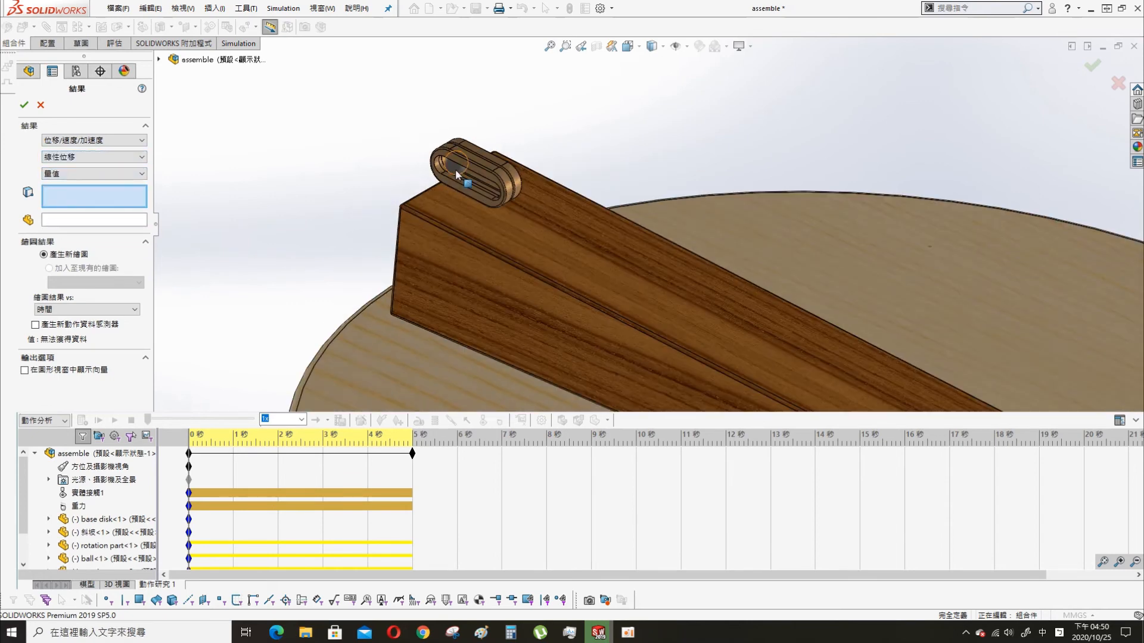
left_click(24, 105)
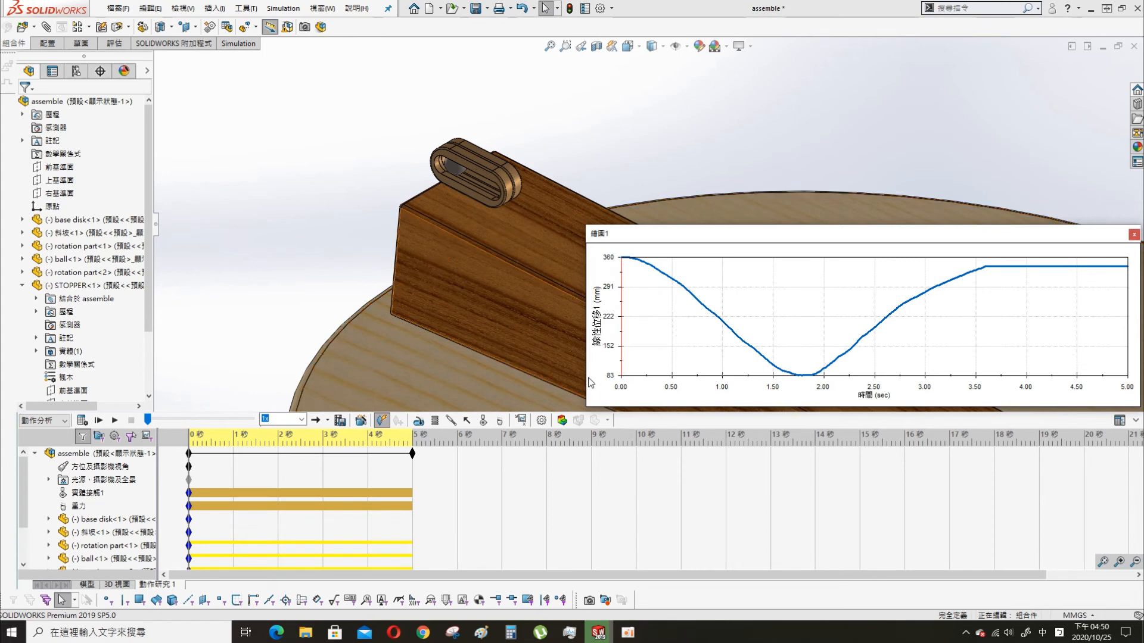
left_click_drag(584, 382, 842, 381)
left_click_drag(1013, 223, 1002, 48)
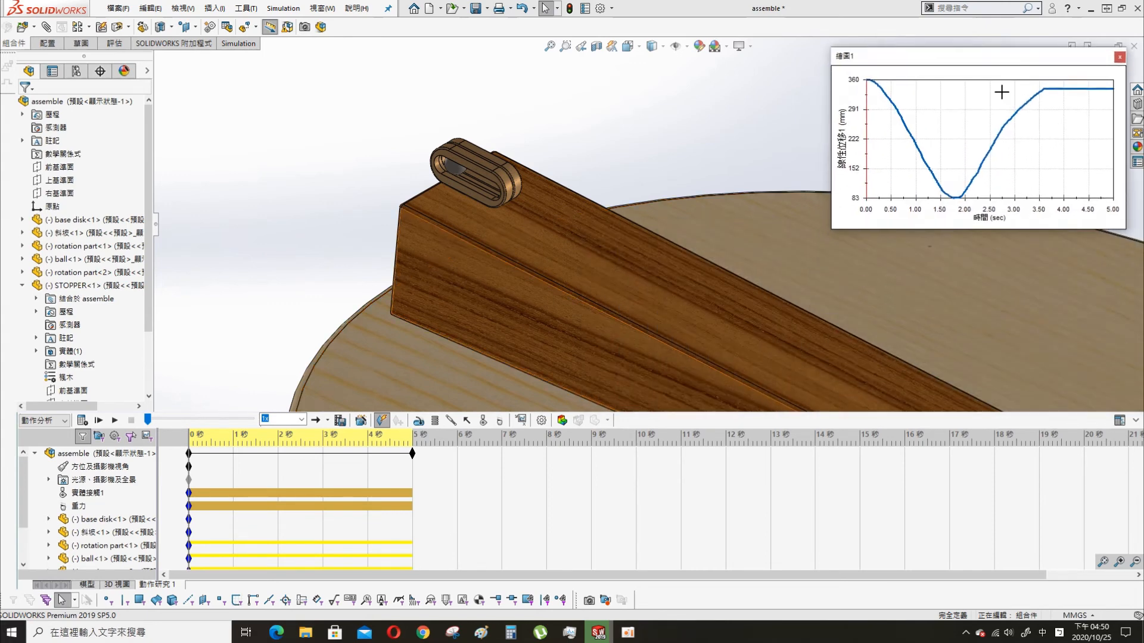
left_click(520, 420)
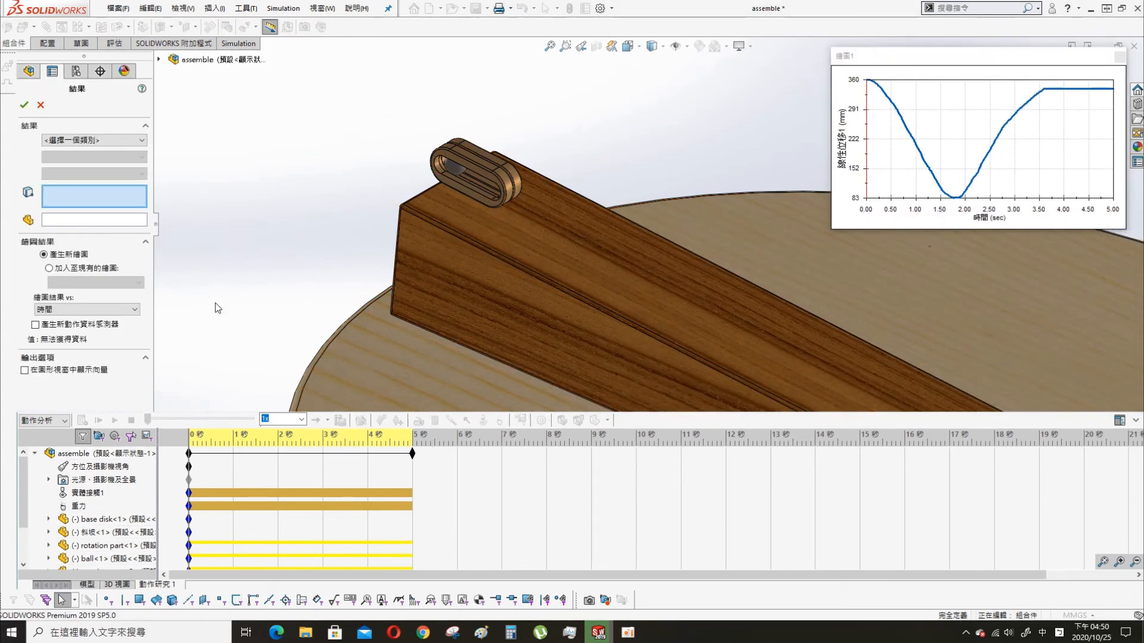
left_click(96, 142)
left_click(59, 158)
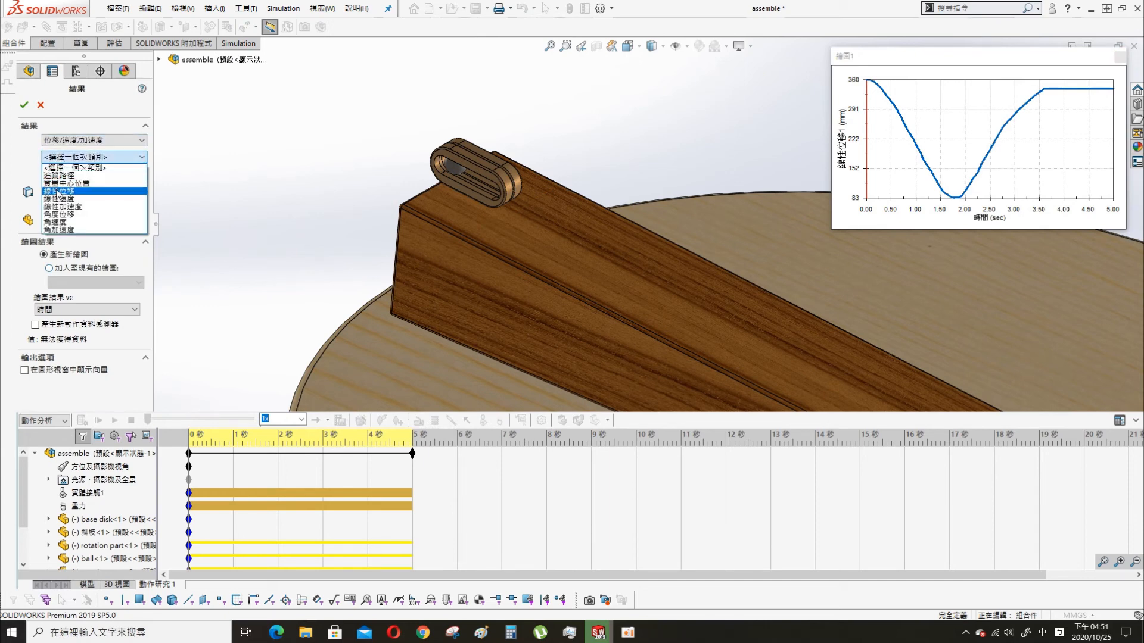
left_click(68, 200)
left_click(68, 174)
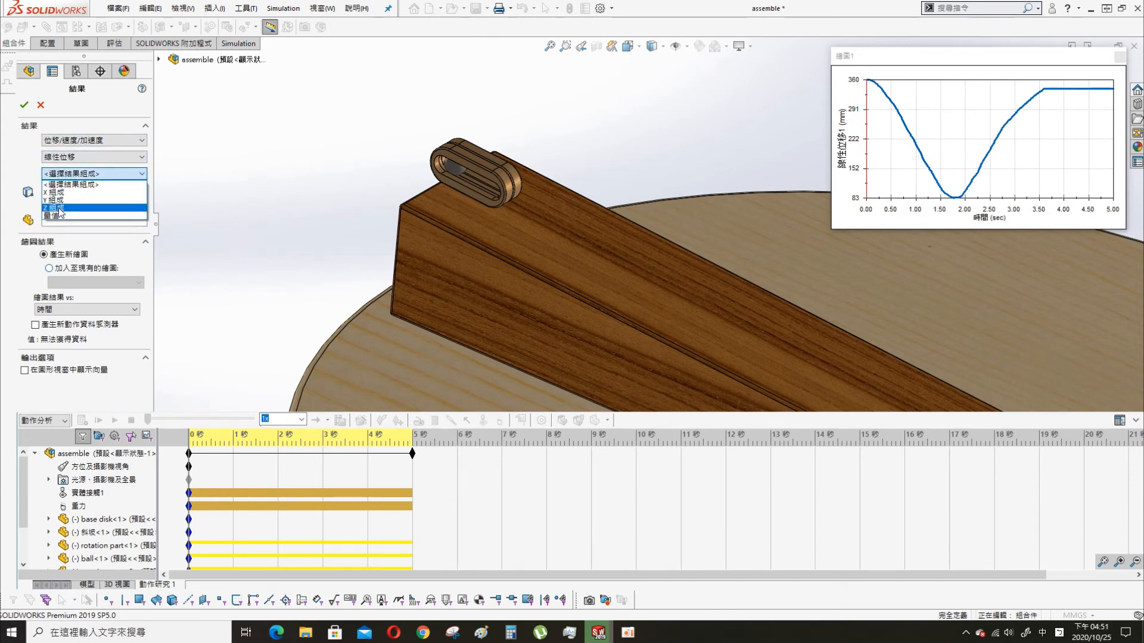
left_click(60, 217)
scroll(536, 212, "up", 6)
left_click(40, 105)
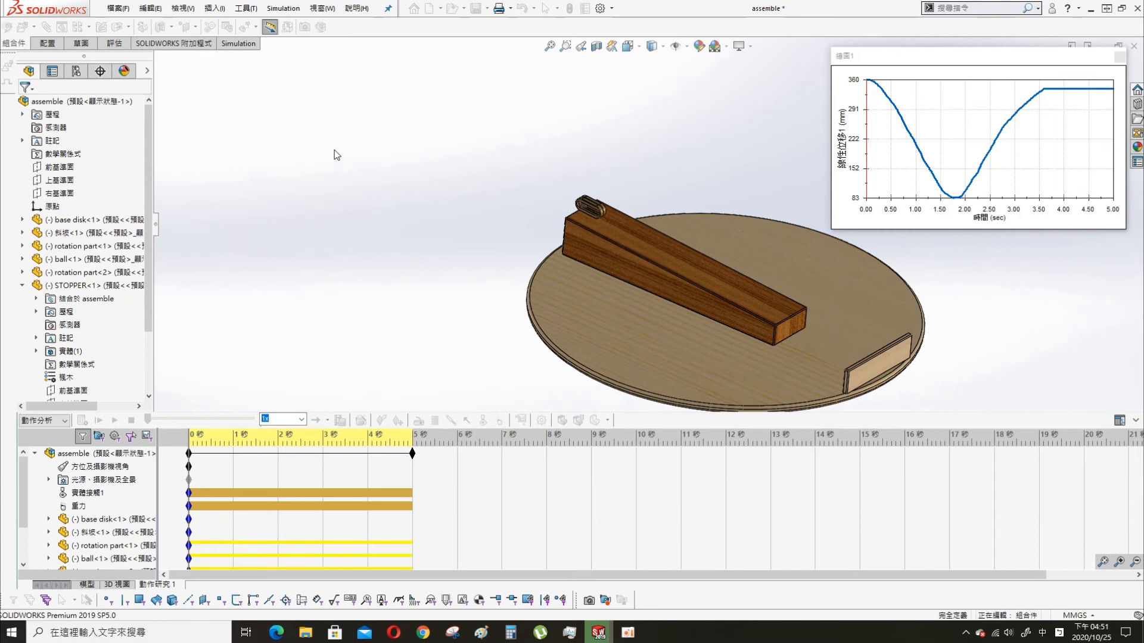
- Enable the reference triad (顯示三度空間參考) in the system display options
left_click(600, 8)
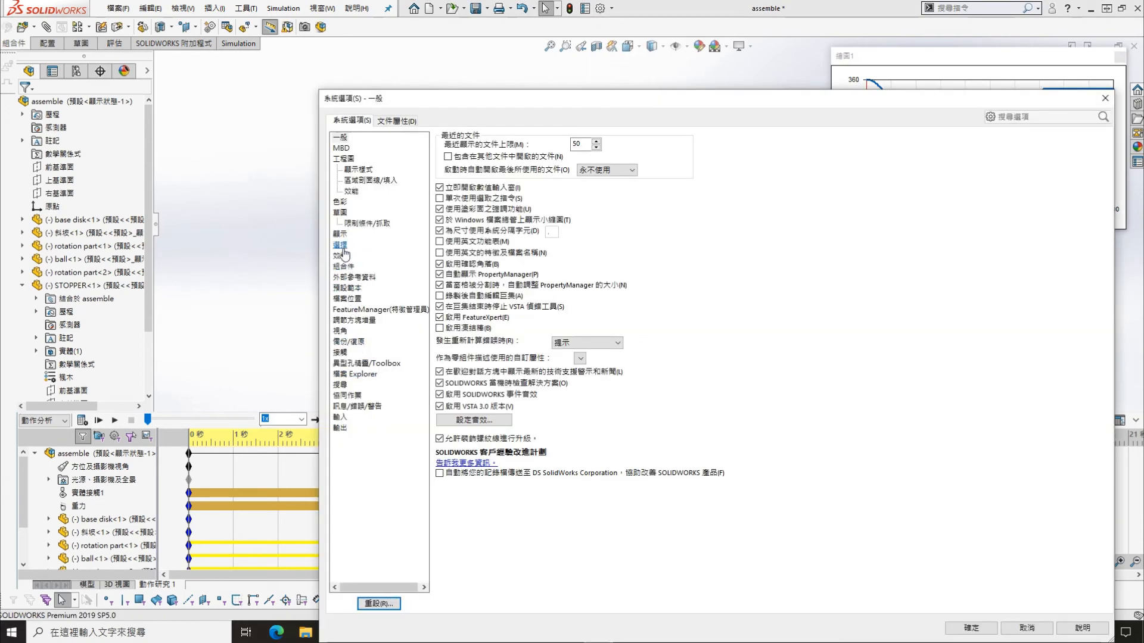
left_click(340, 233)
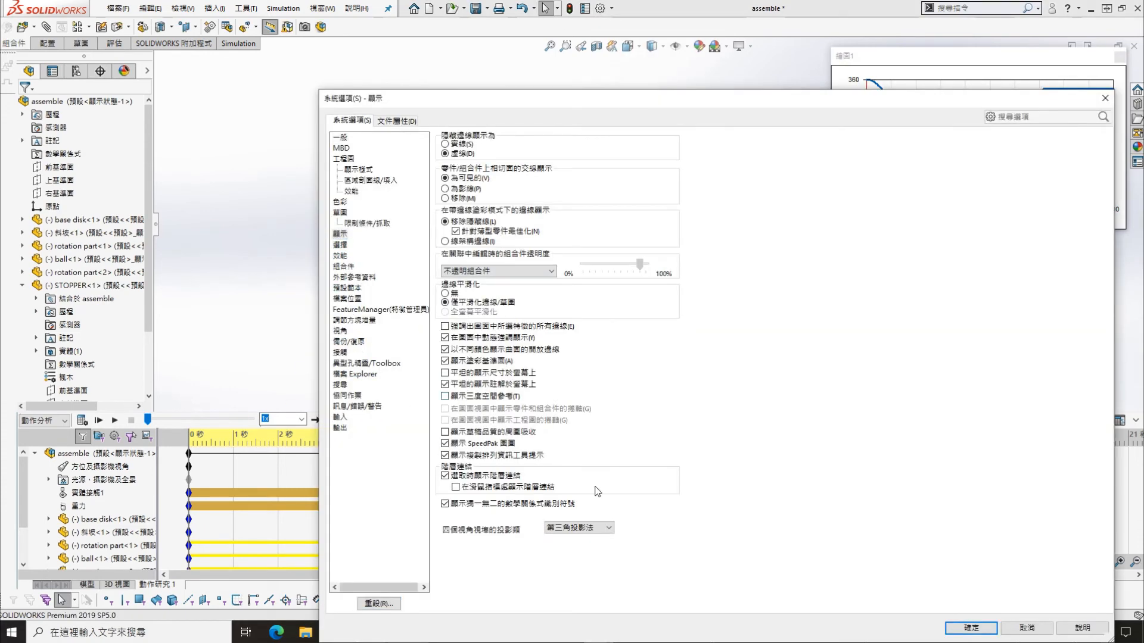
left_click(966, 627)
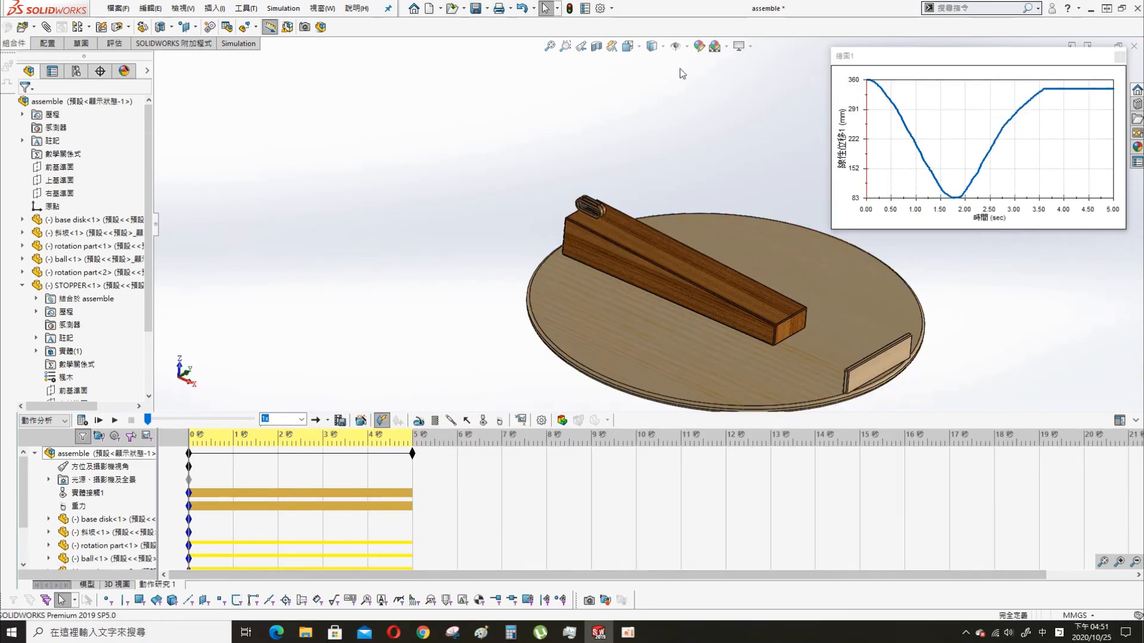
- Add the Z component (Z 組成) of the ball's linear displacement (線性位移) to the existing plot 繪圖1
left_click(520, 420)
left_click(93, 140)
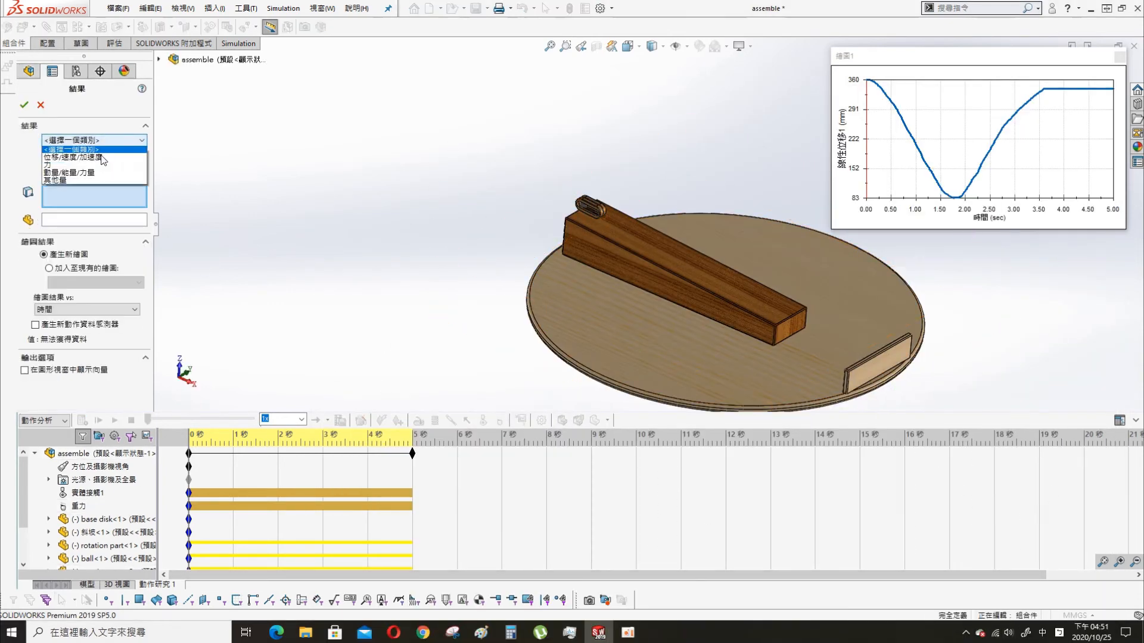
left_click(90, 149)
left_click(100, 157)
left_click(72, 167)
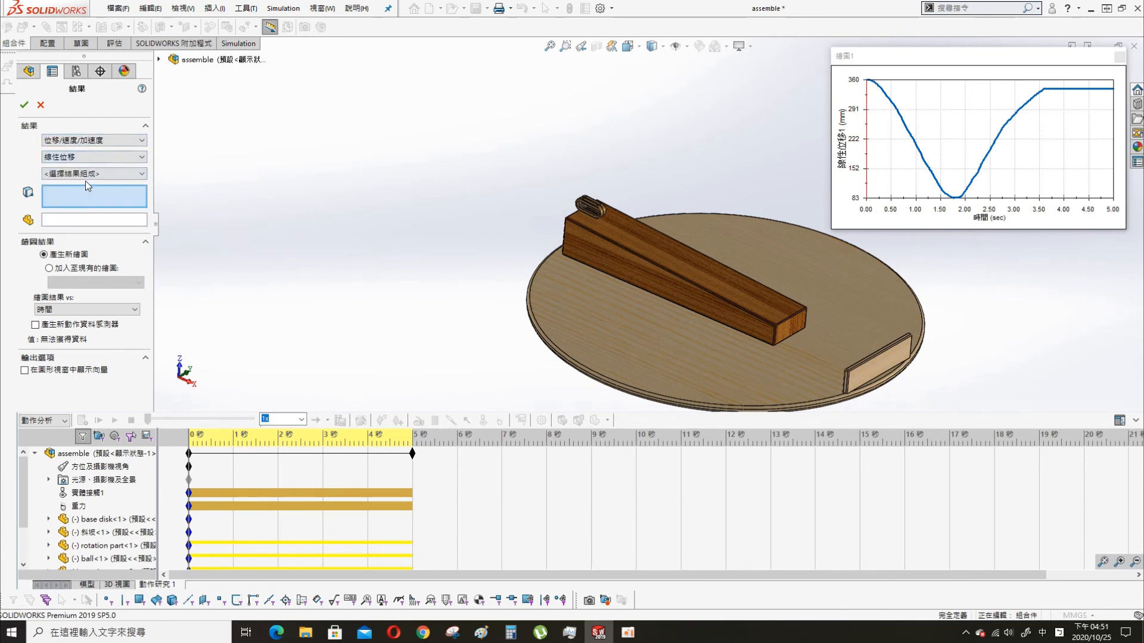
left_click(63, 208)
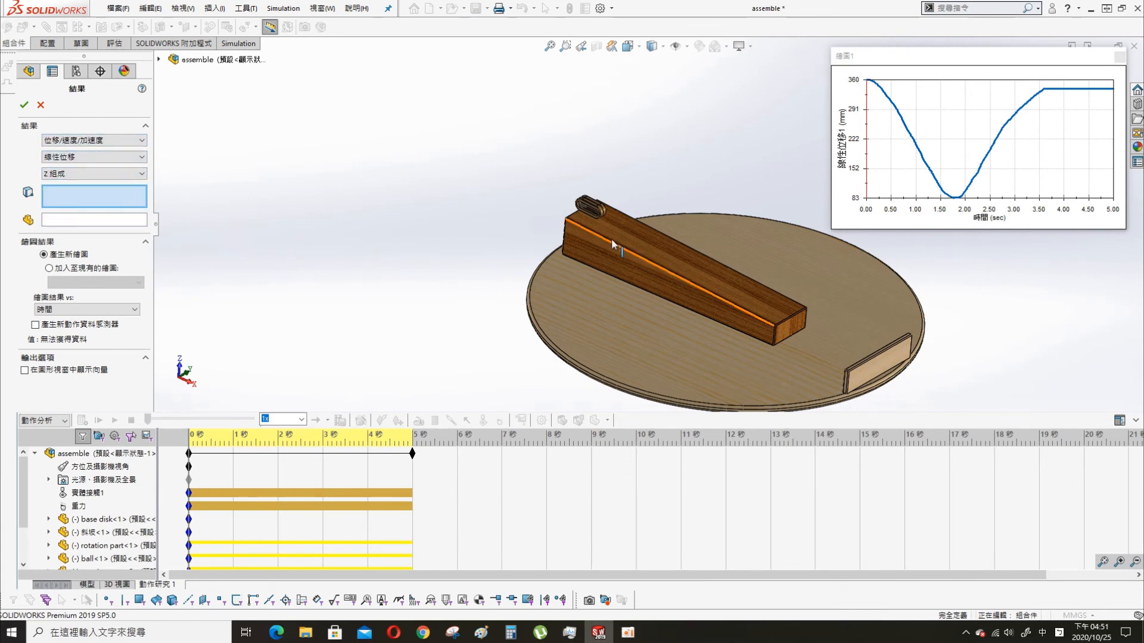
scroll(616, 226, "down", 5)
left_click(435, 143)
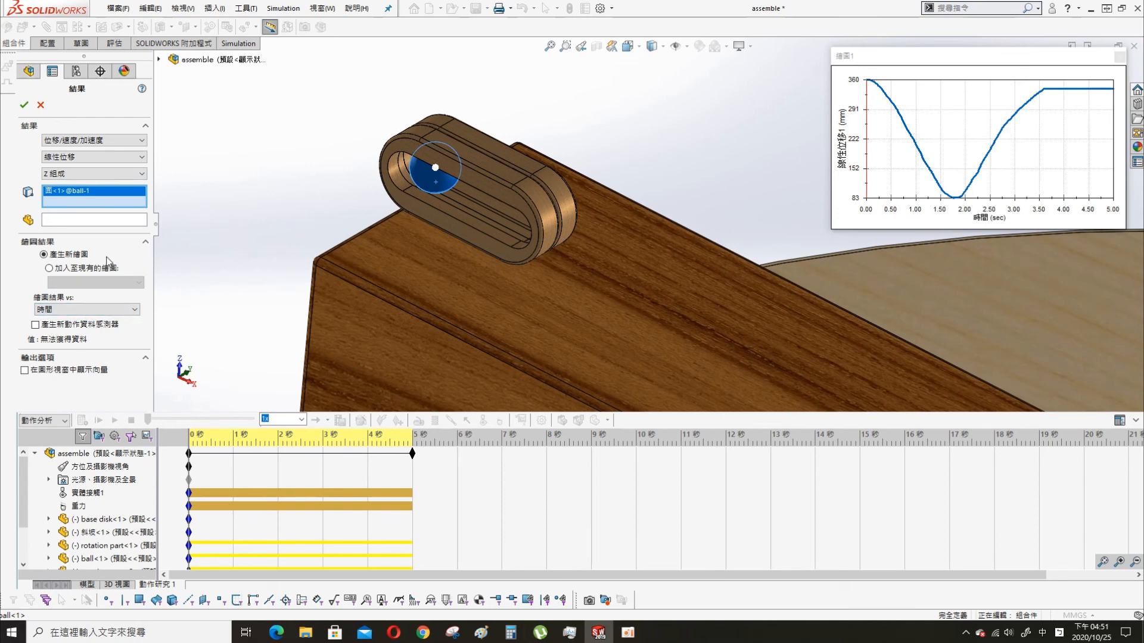
left_click(126, 283)
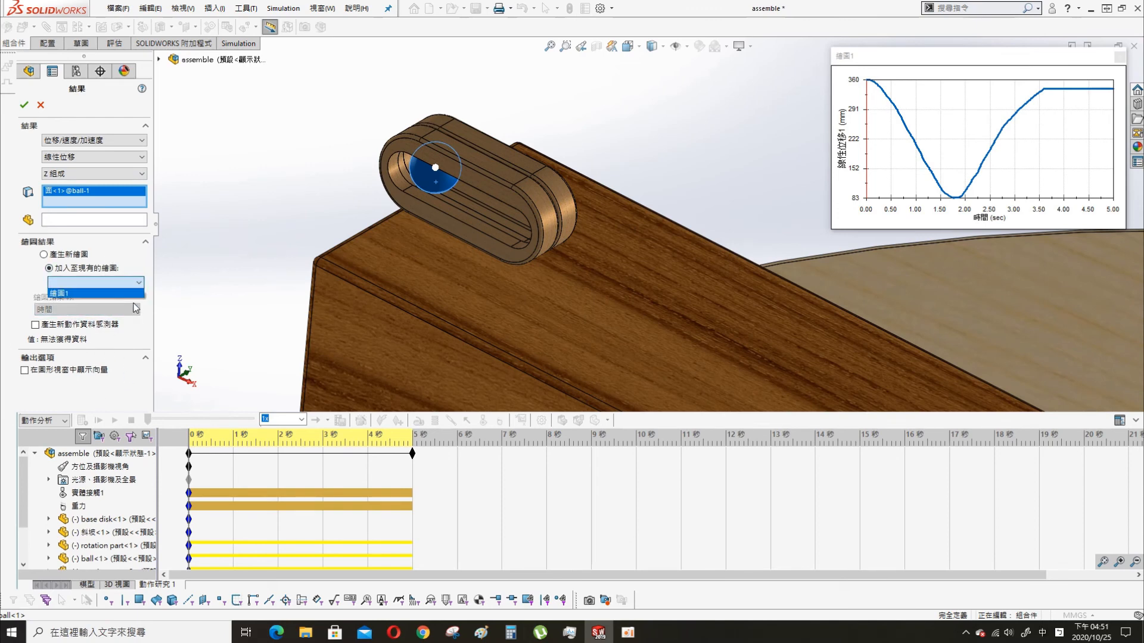
left_click(24, 105)
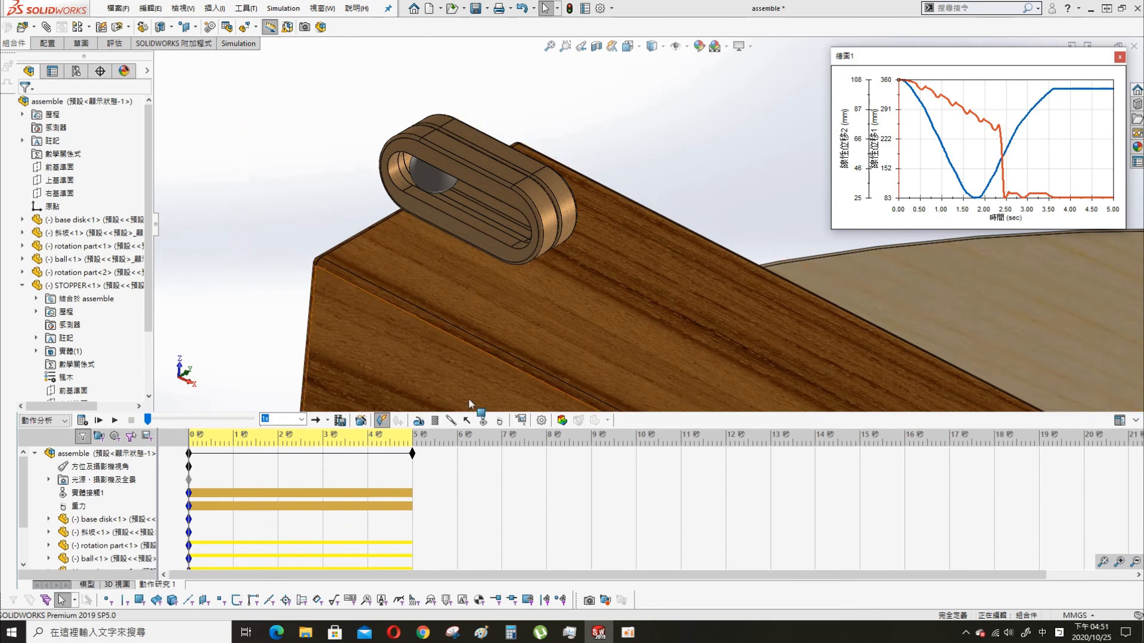
- Plot the X component (X 組成) of the ball's linear displacement (線性位移) as a new plot against time, and close that plot window
left_click(521, 421)
left_click(95, 140)
left_click(84, 159)
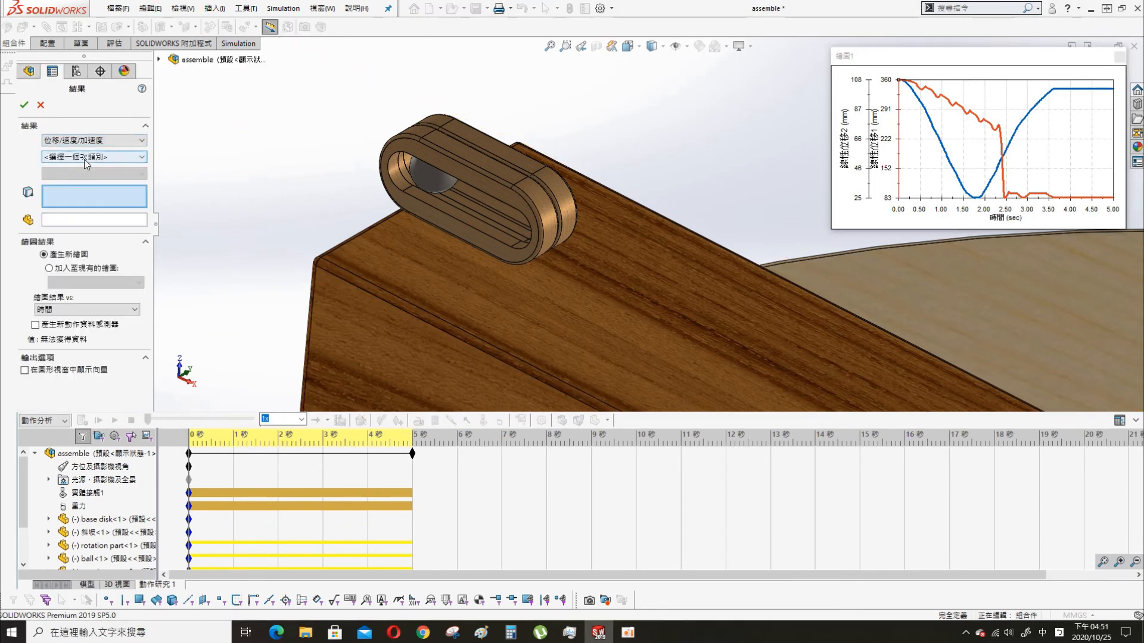
left_click(84, 159)
left_click(68, 192)
left_click(69, 173)
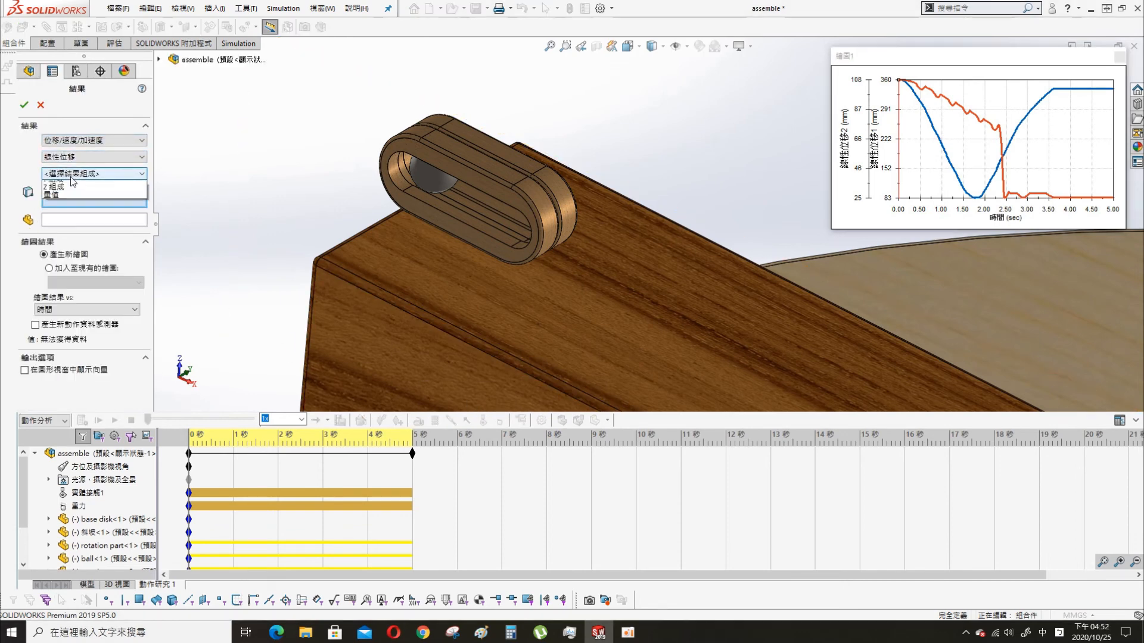
left_click(67, 191)
left_click(404, 207)
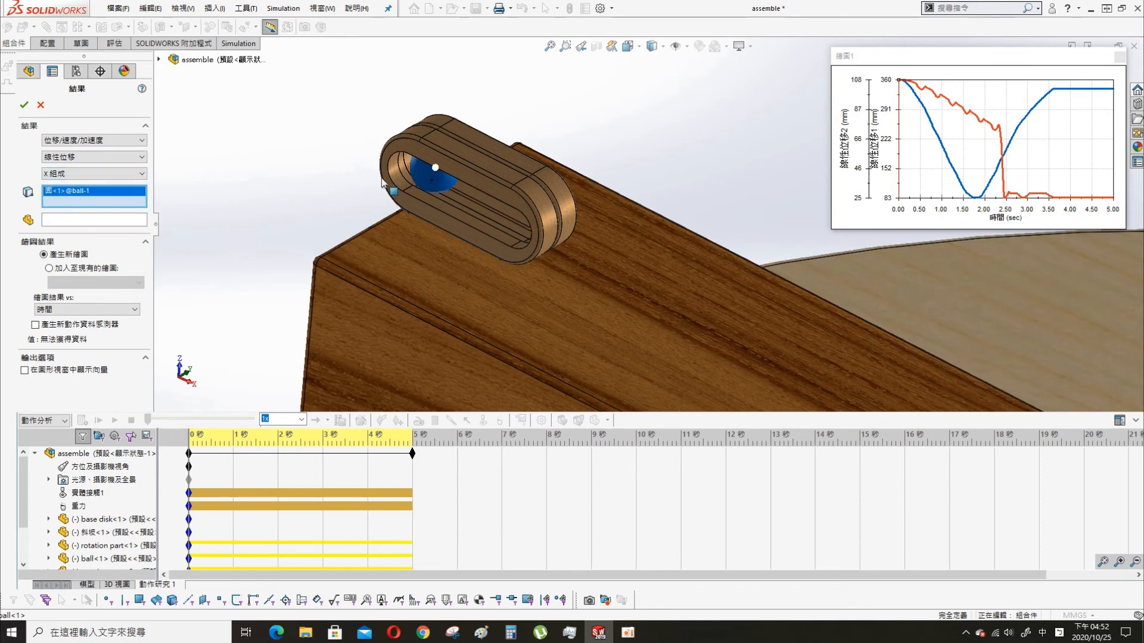
left_click(24, 105)
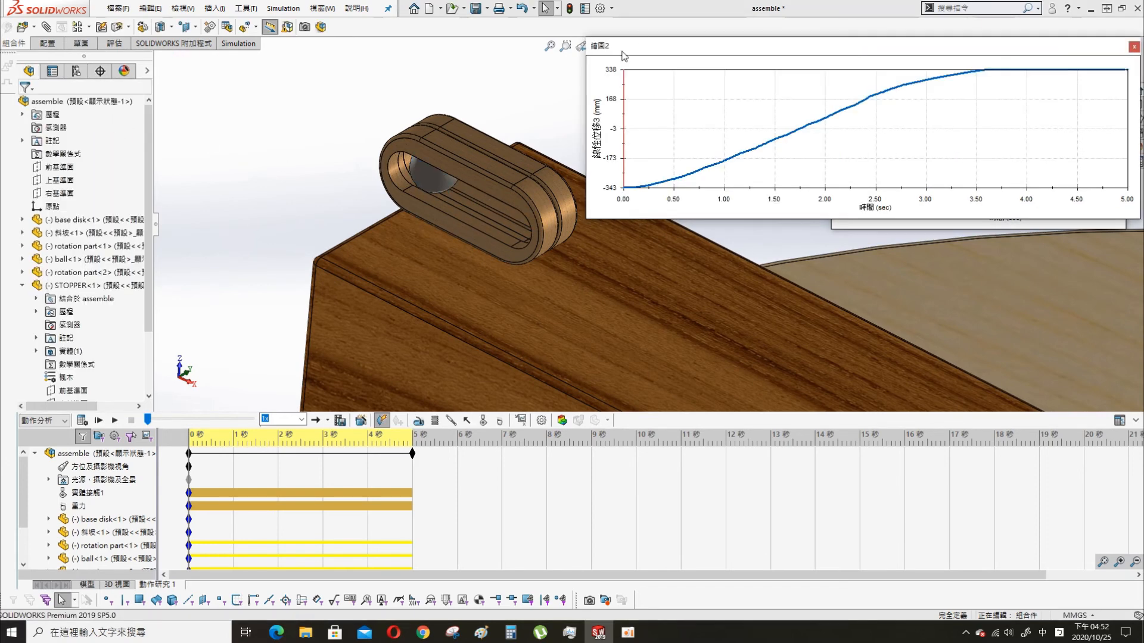
left_click_drag(622, 53, 382, 85)
left_click(841, 79)
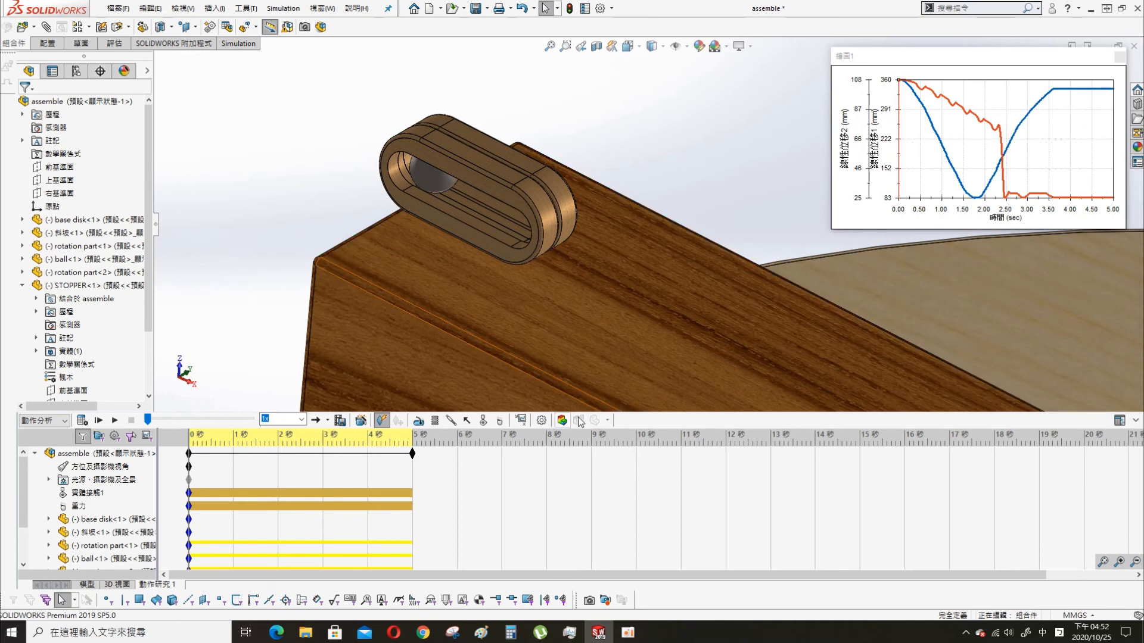
- Add the X component (X 組成) of the ball's linear displacement (線性位移) to the existing plot 繪圖1
left_click(521, 421)
left_click(94, 140)
left_click(65, 157)
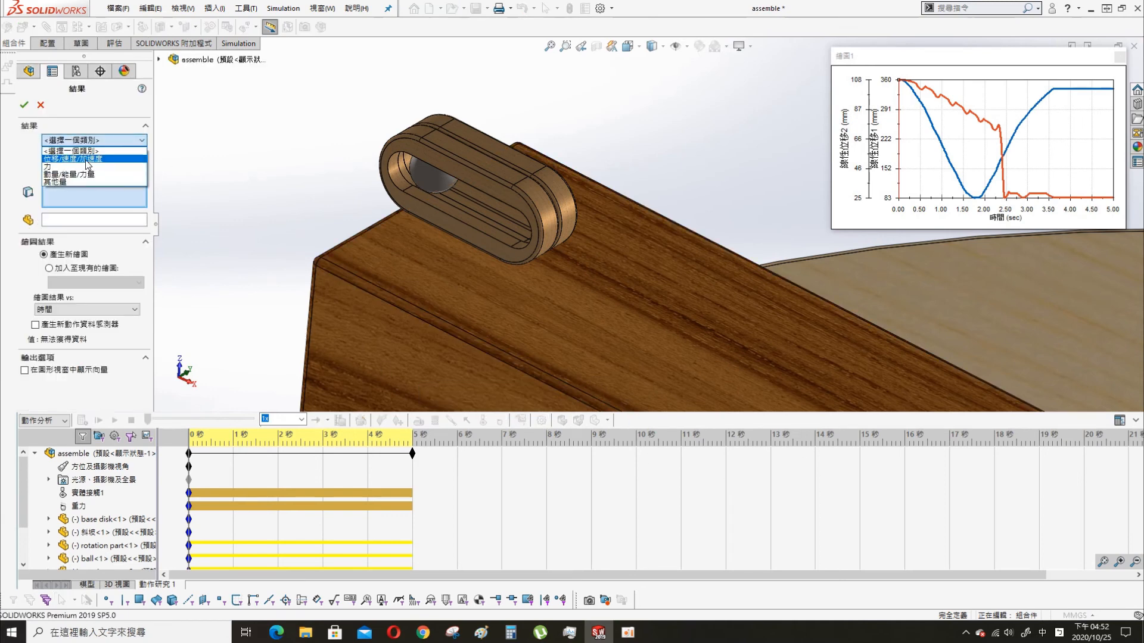
left_click(94, 157)
left_click(70, 191)
left_click(80, 173)
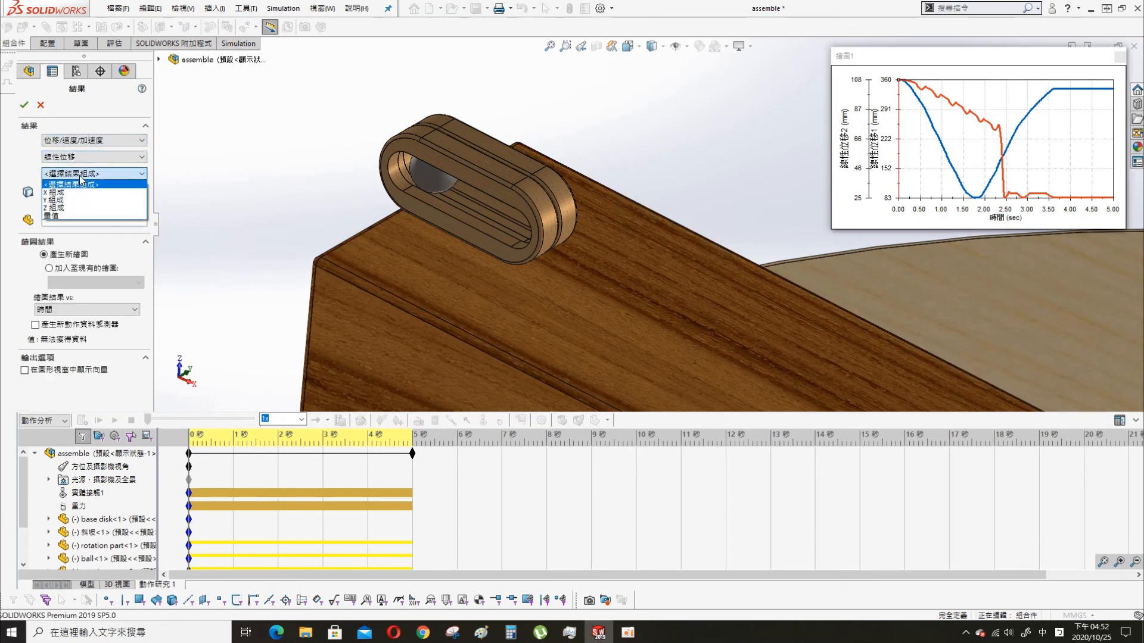
left_click(75, 192)
left_click(435, 167)
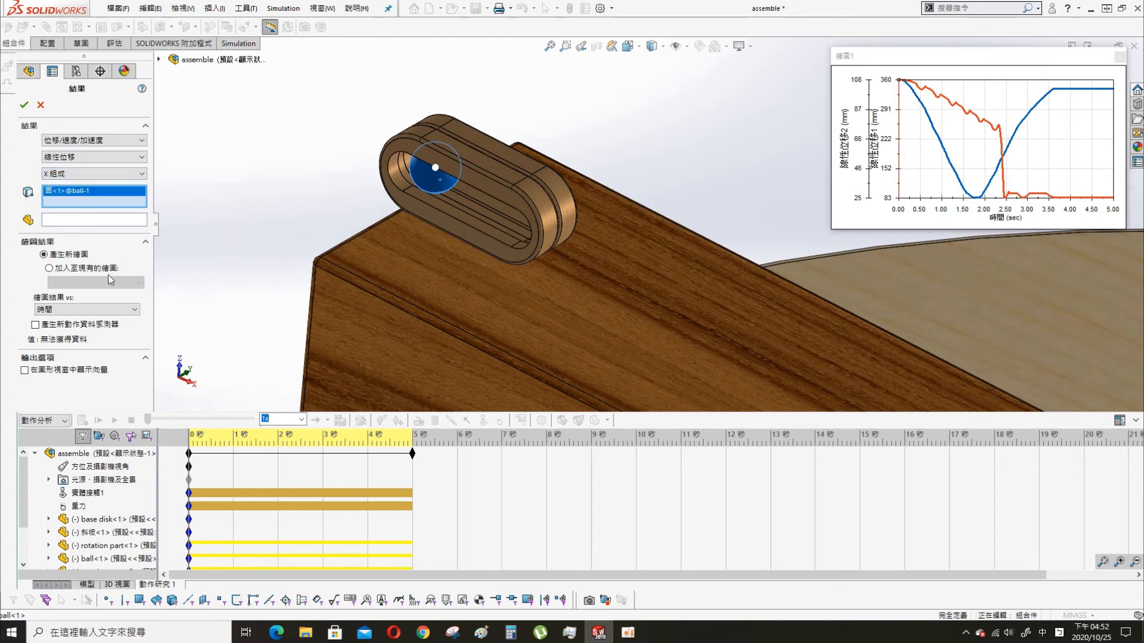
left_click(48, 268)
left_click(24, 105)
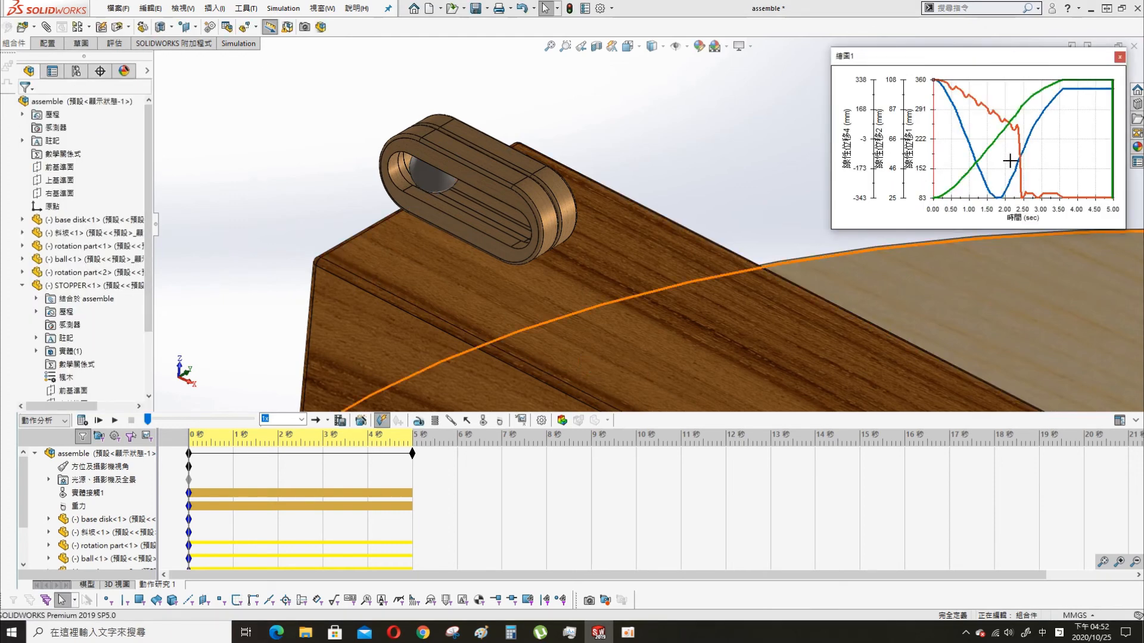
- Examine the style, scale, number and font settings (樣式, 比例, 數量, 字型) of a displacement axis in plot 繪圖1
right_click(927, 204)
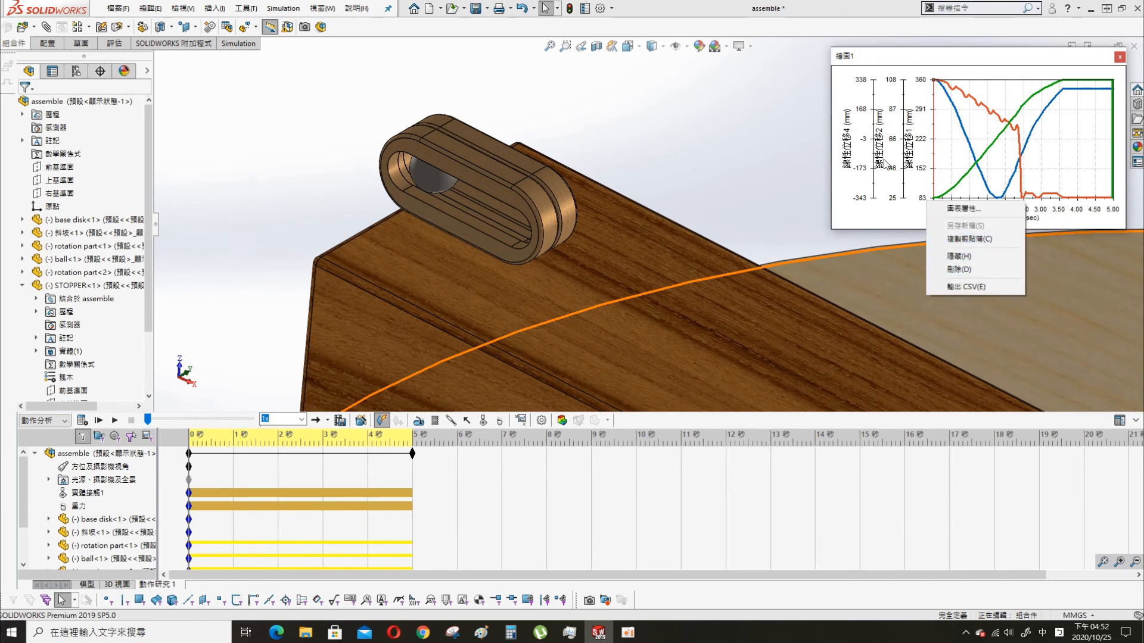
left_click(874, 177)
right_click(874, 176)
left_click(906, 180)
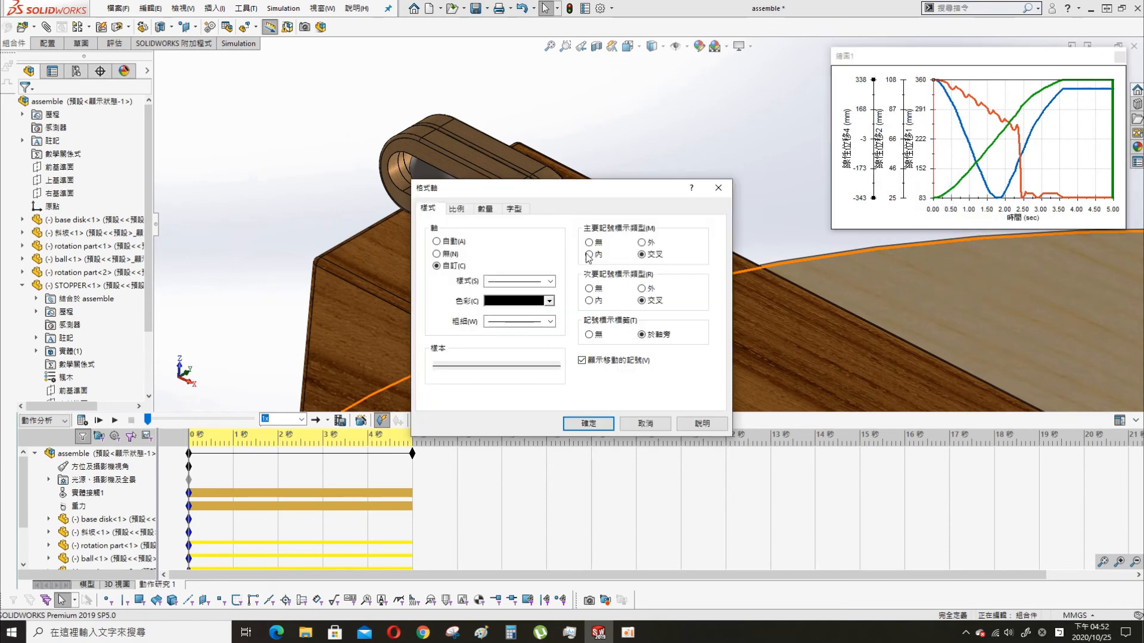
left_click(454, 209)
left_click(485, 209)
left_click(514, 208)
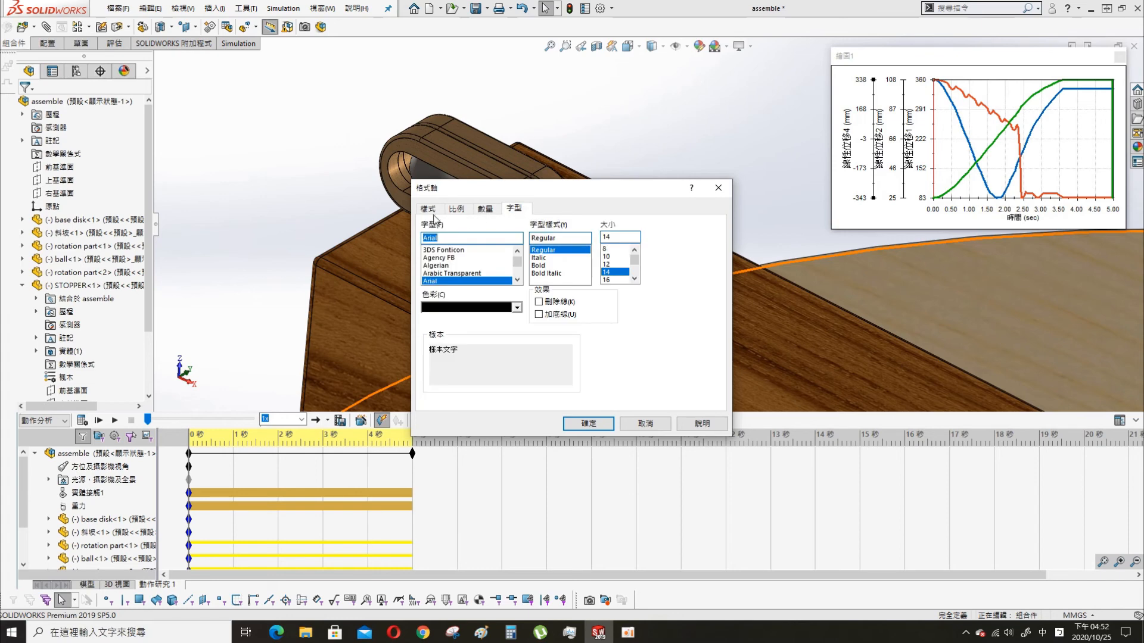
left_click(430, 208)
left_click(588, 423)
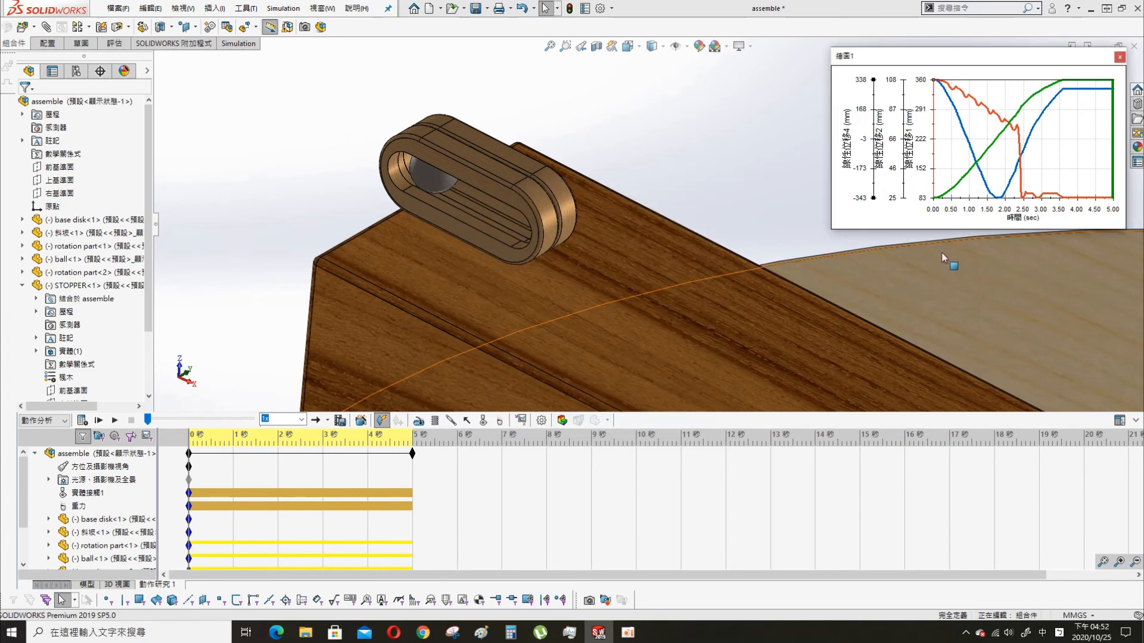
- Check the axis and gridline options in the chart properties (圖表屬性) of plot 繪圖1
right_click(927, 203)
left_click(980, 207)
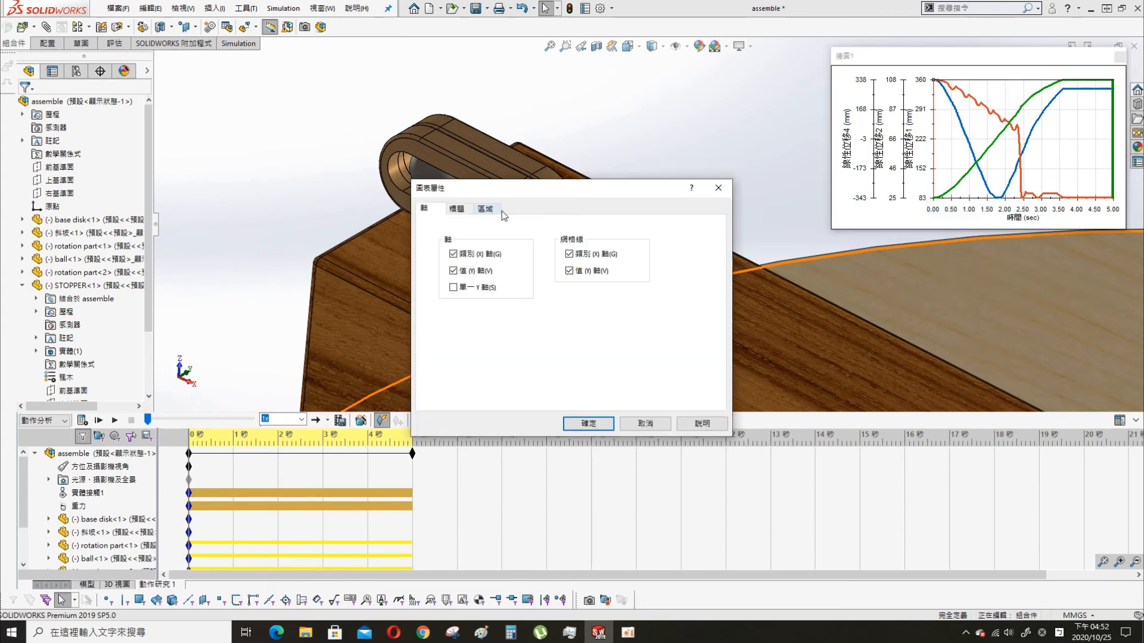
left_click(607, 426)
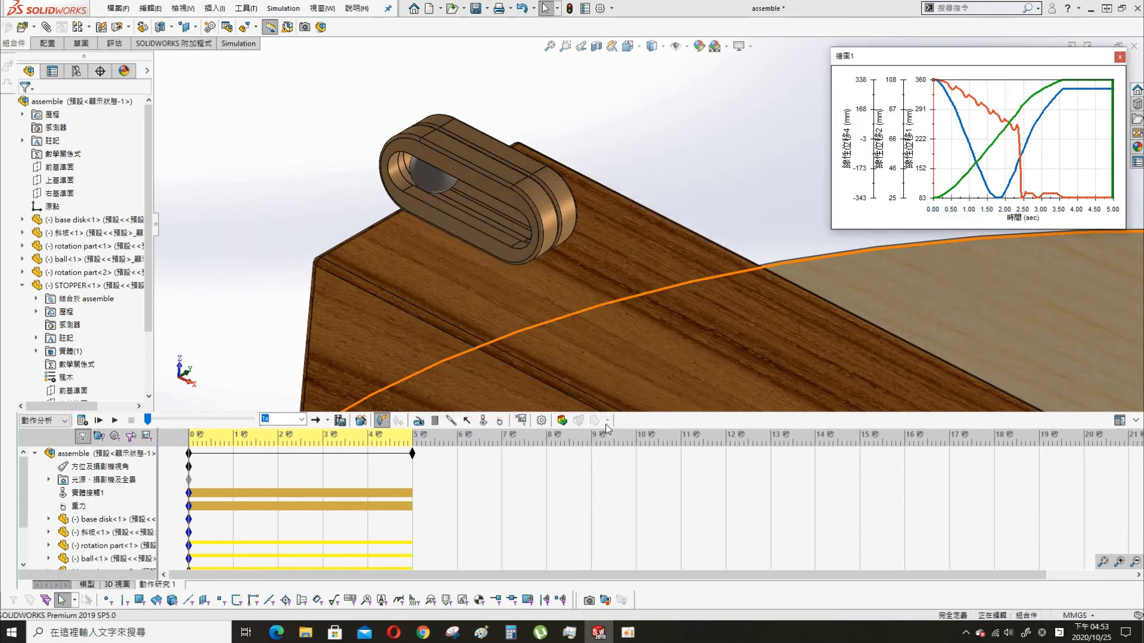